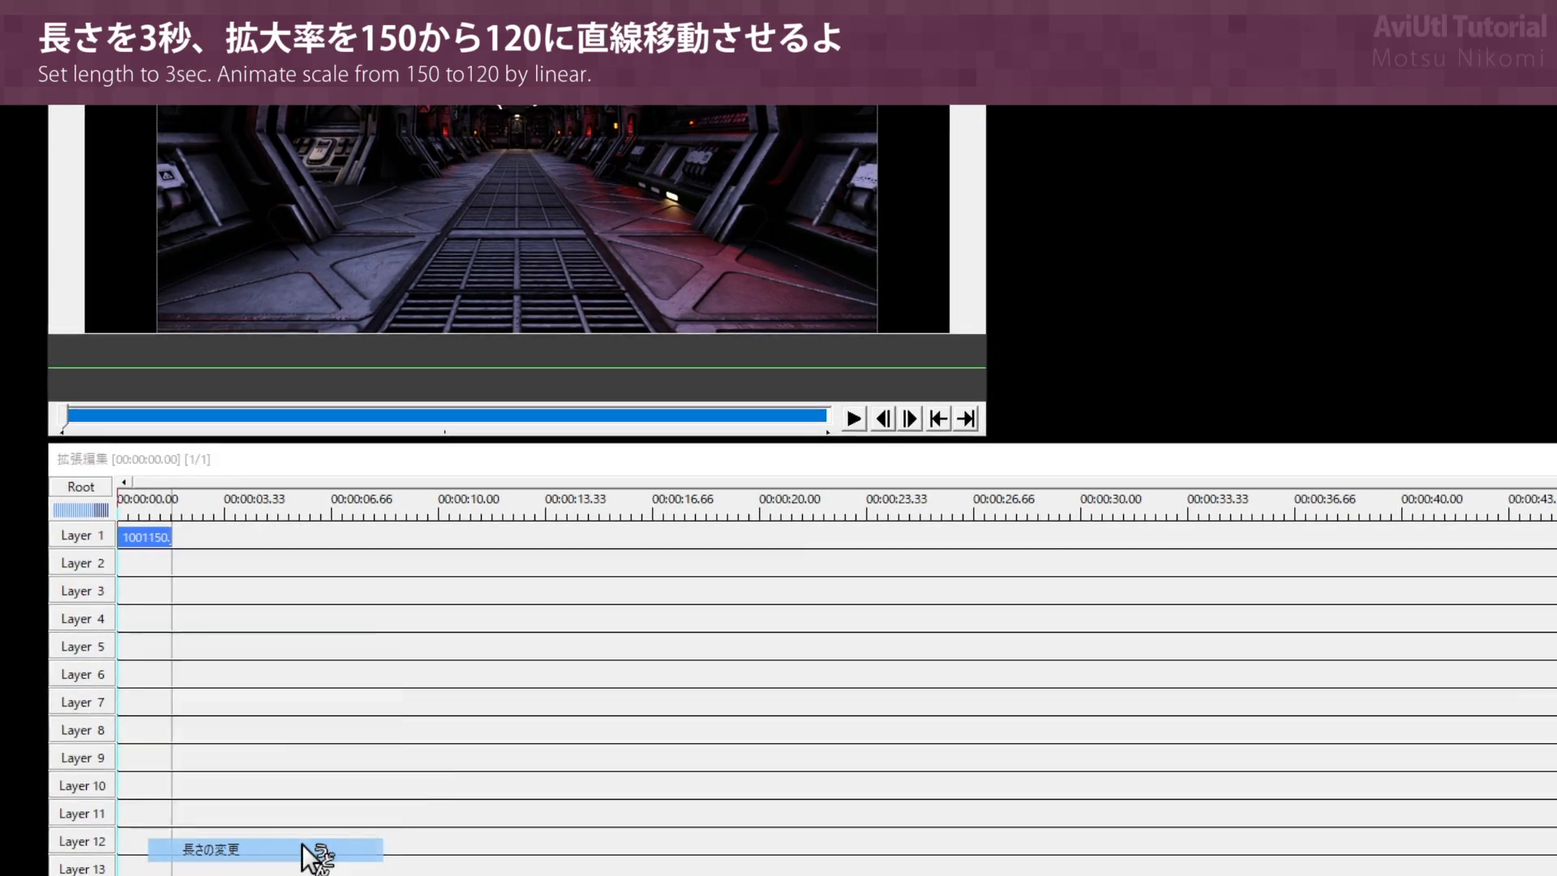
Step: Set the length of the 1001150.jpg clip on Layer 1 to 3 seconds
{"action": "type", "text": "3"}
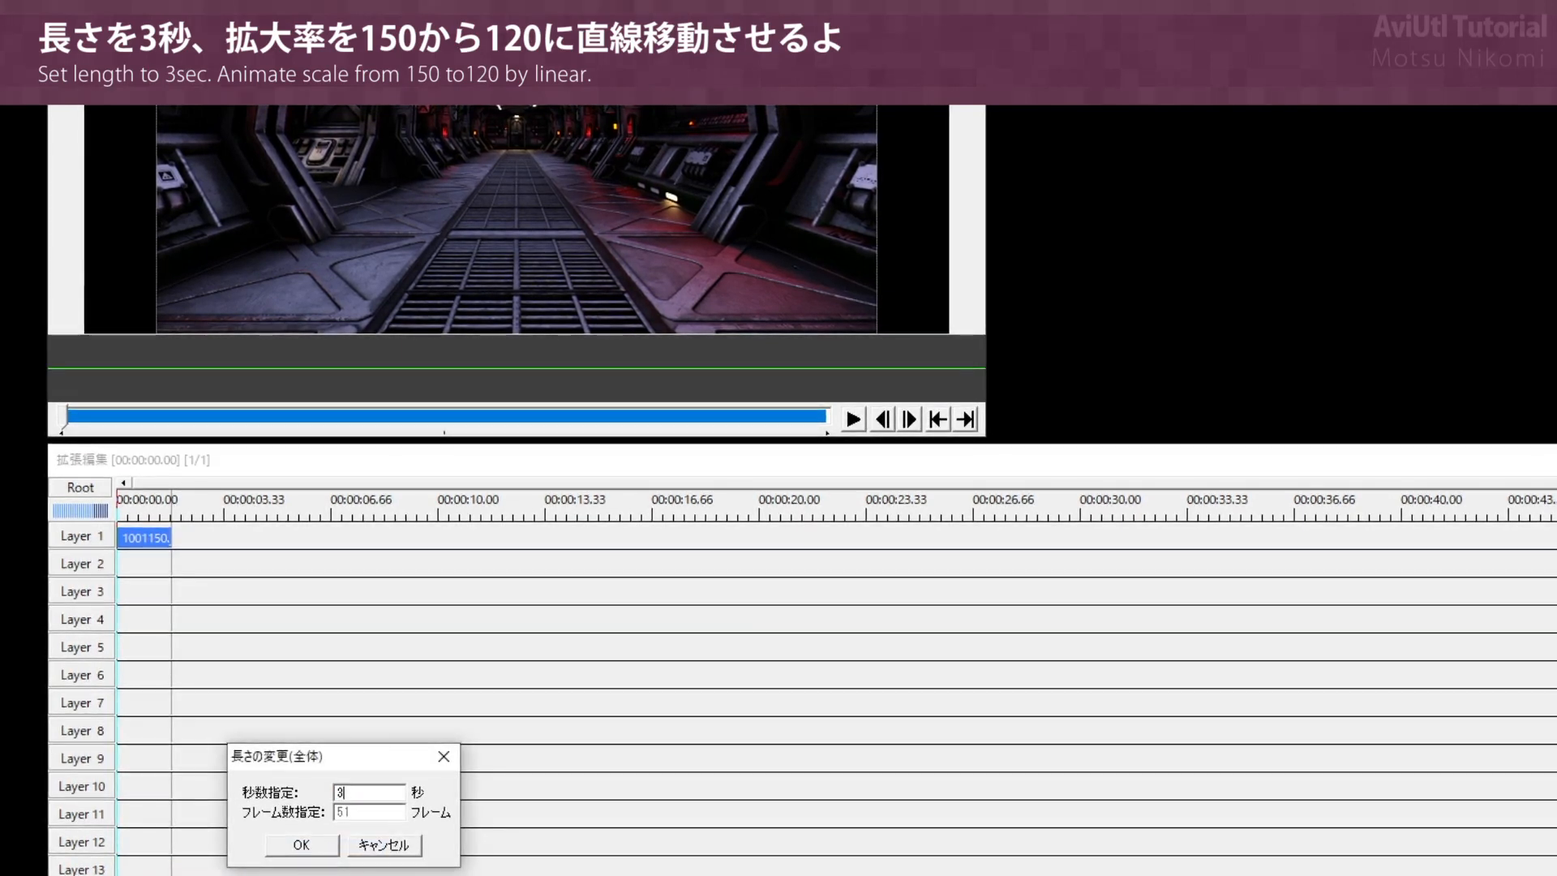
{"action": "left_click", "coordinate": [299, 845]}
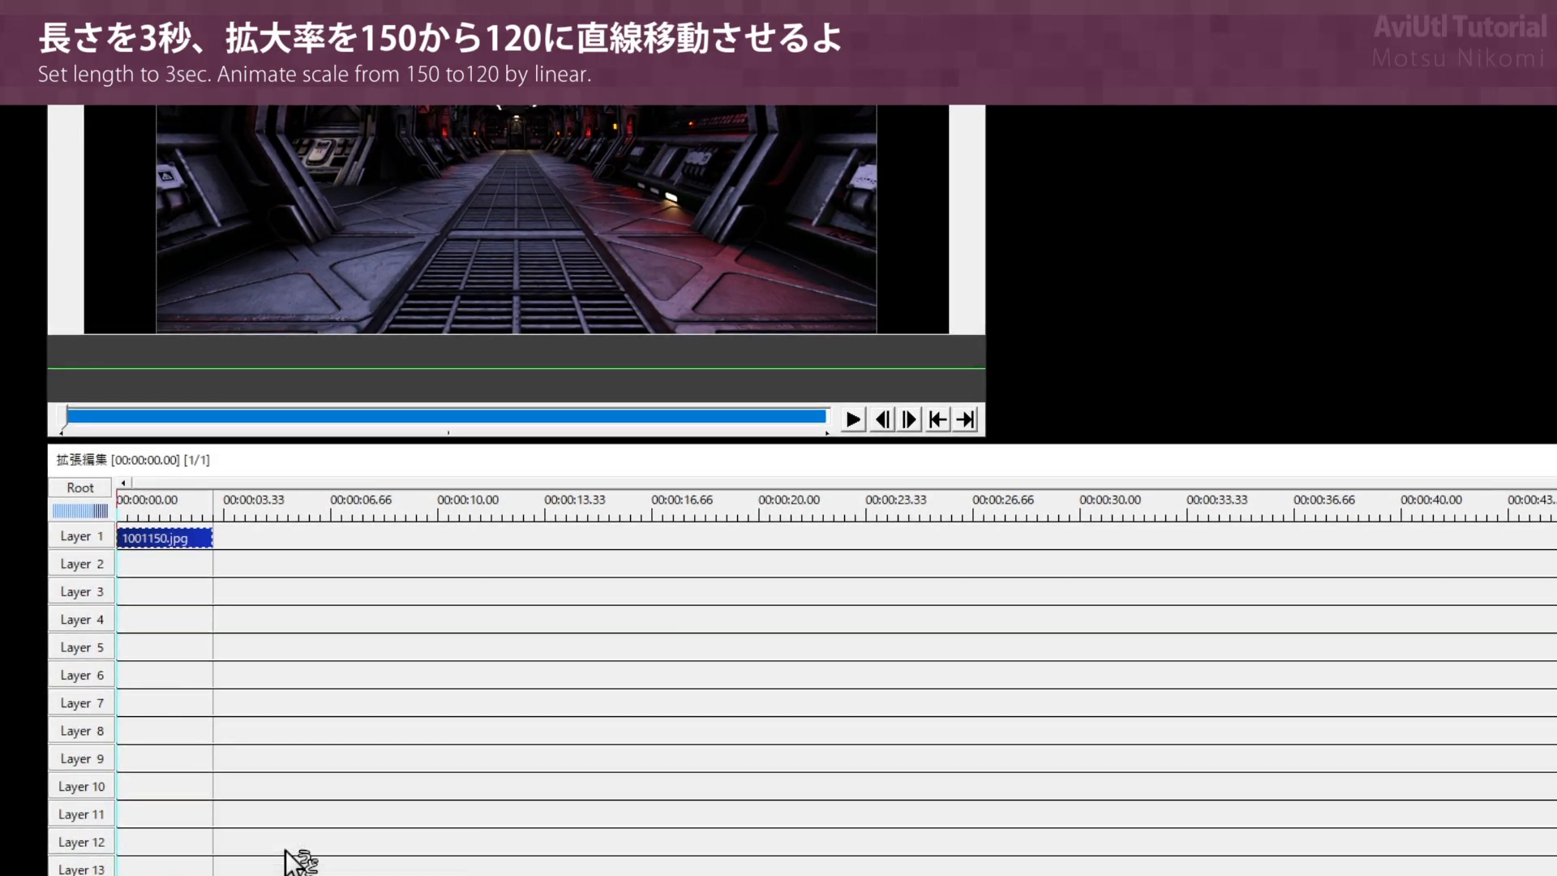
{"action": "left_click_drag", "start_coordinate": [89, 519], "coordinate": [100, 519]}
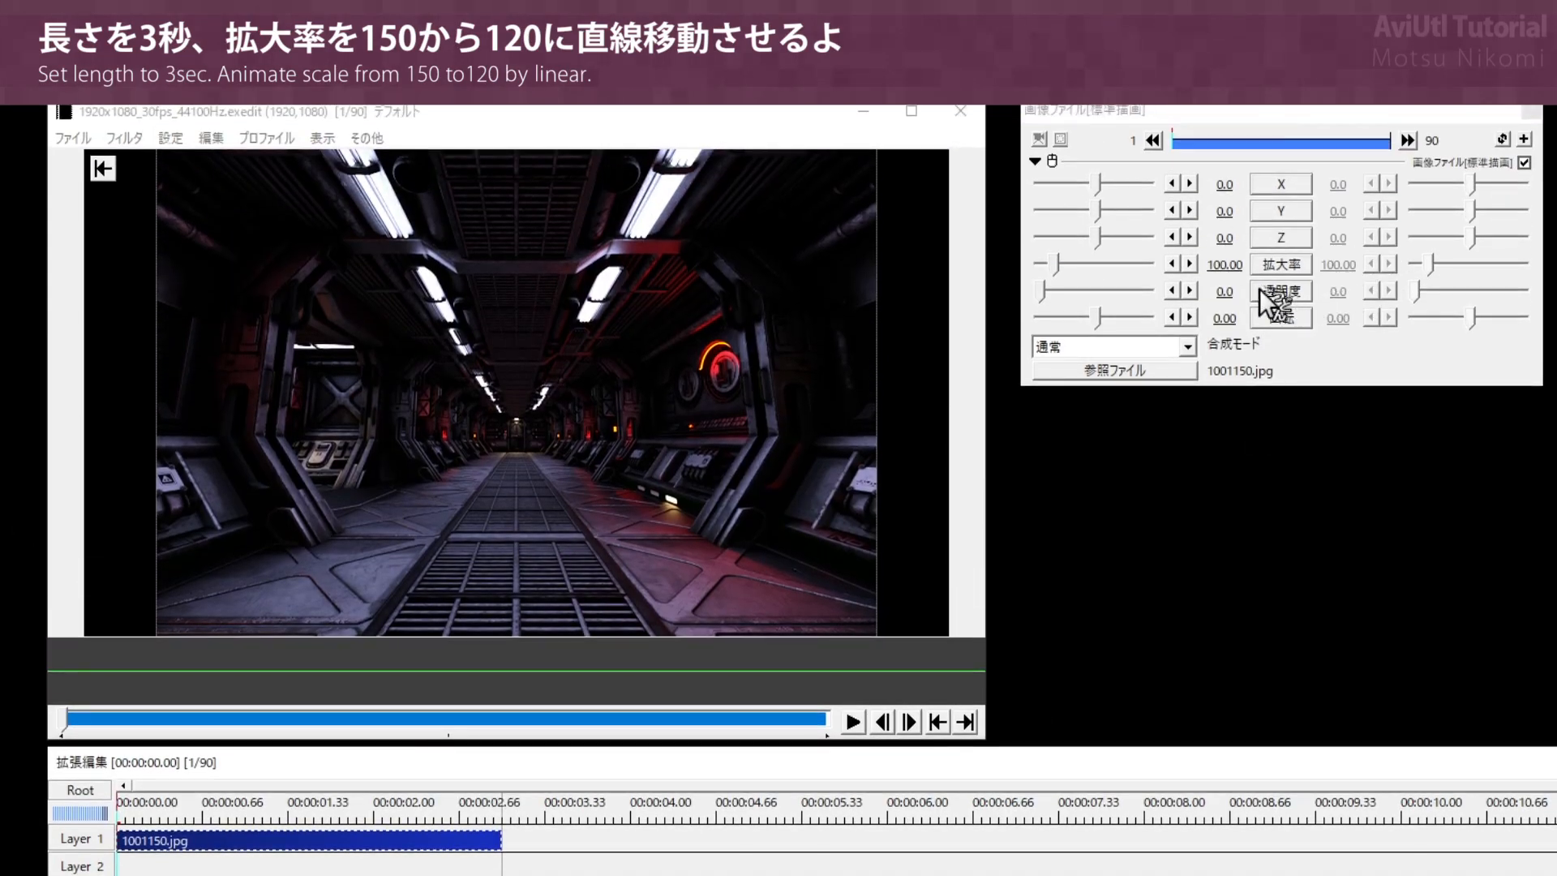
Step: Animate the image clip's scale (拡大率) with linear movement (直線移動) from 150 to 120
{"action": "left_click", "coordinate": [1296, 266]}
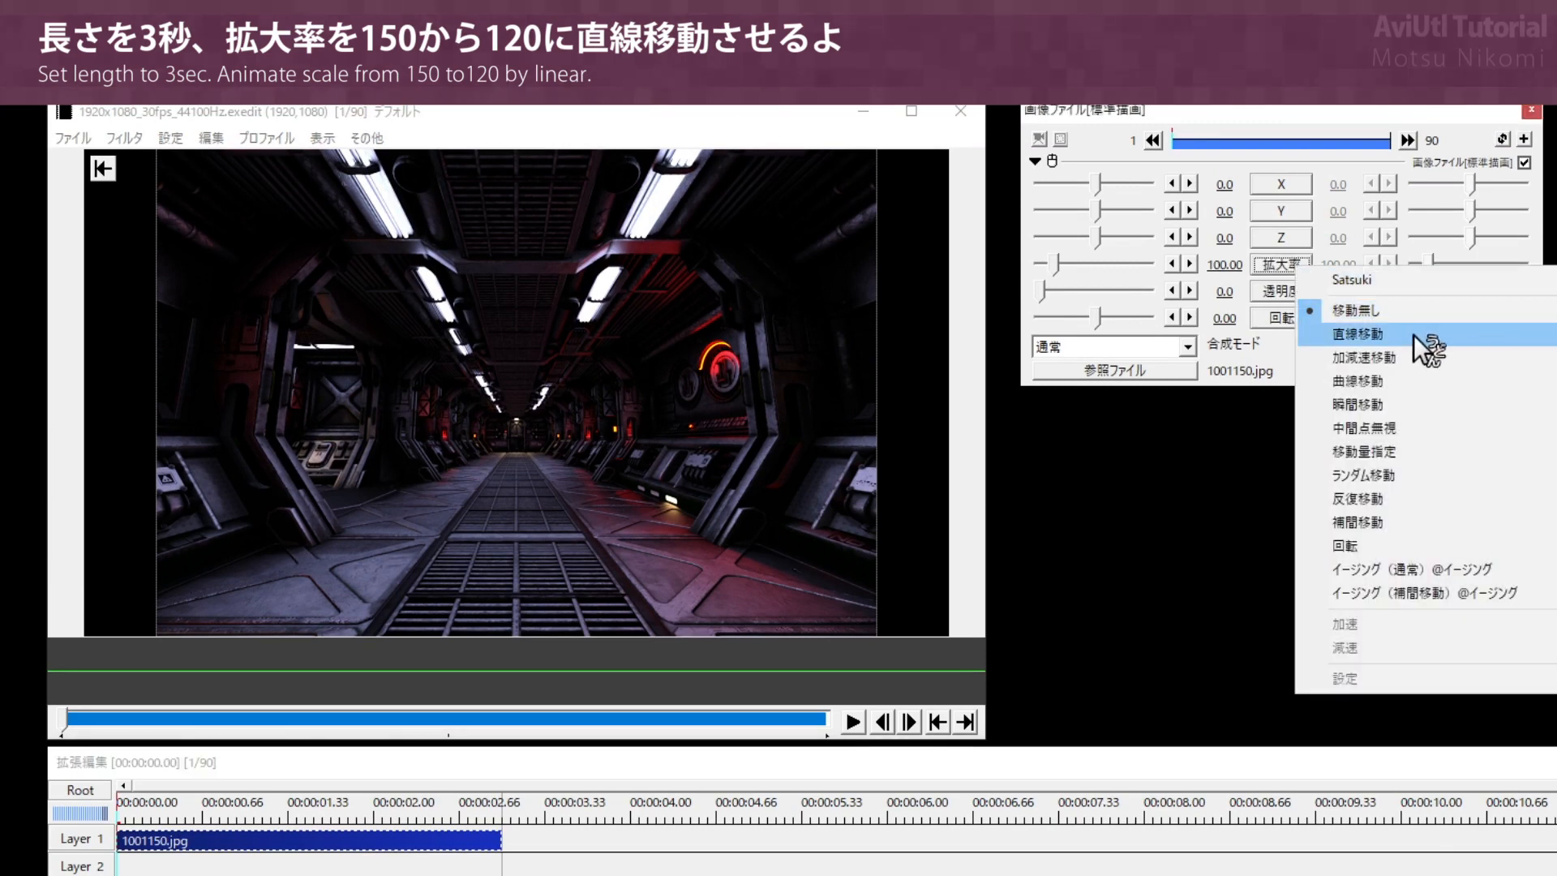
{"action": "left_click", "coordinate": [1481, 335]}
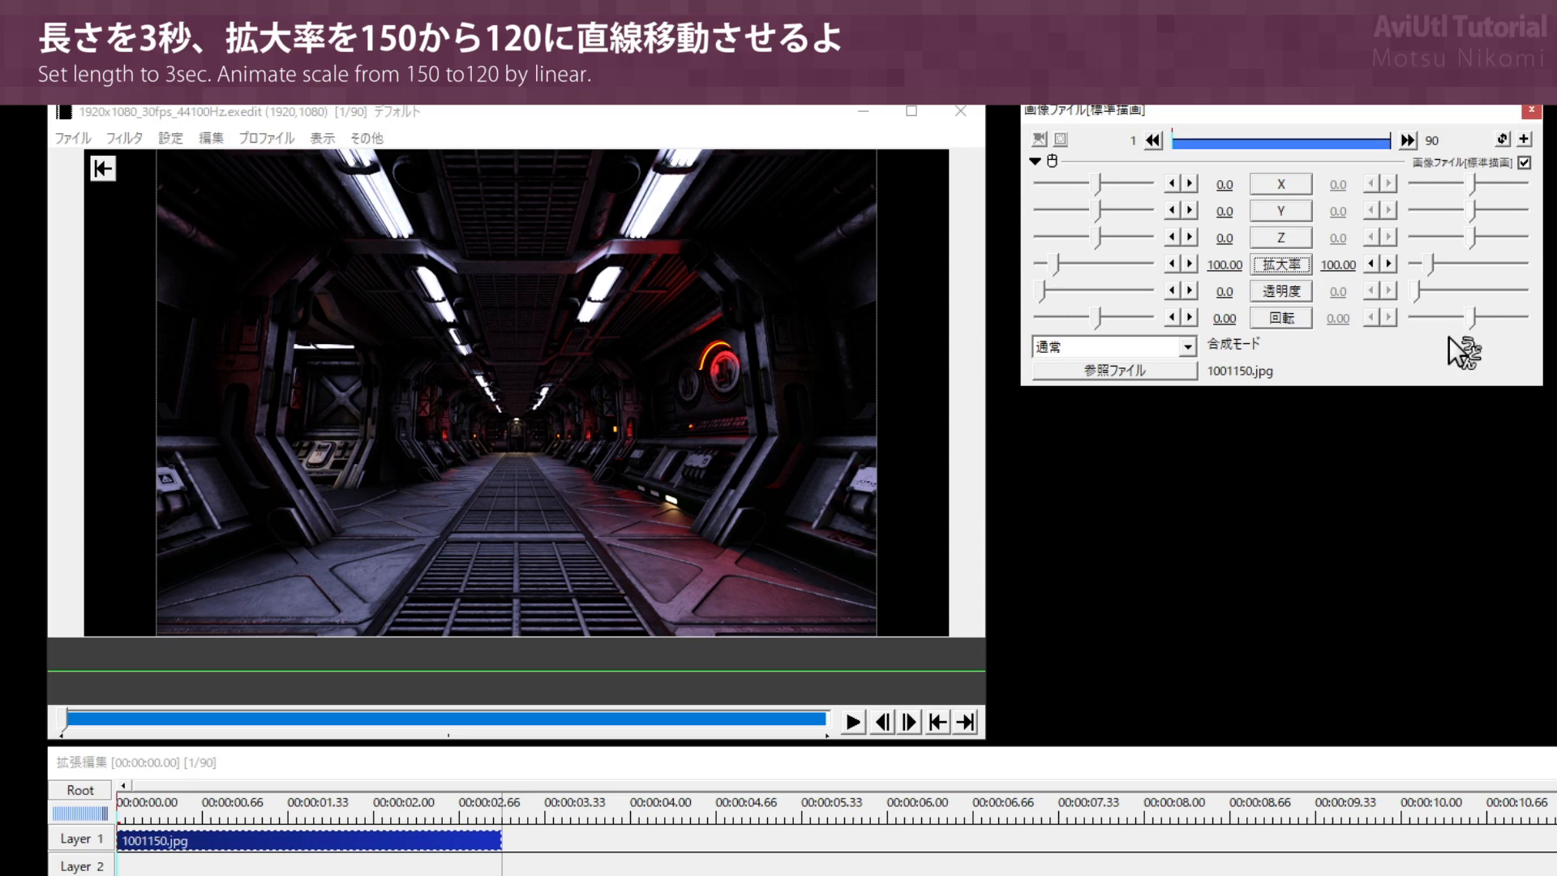
{"action": "left_click", "coordinate": [1225, 262]}
{"action": "type", "text": "150"}
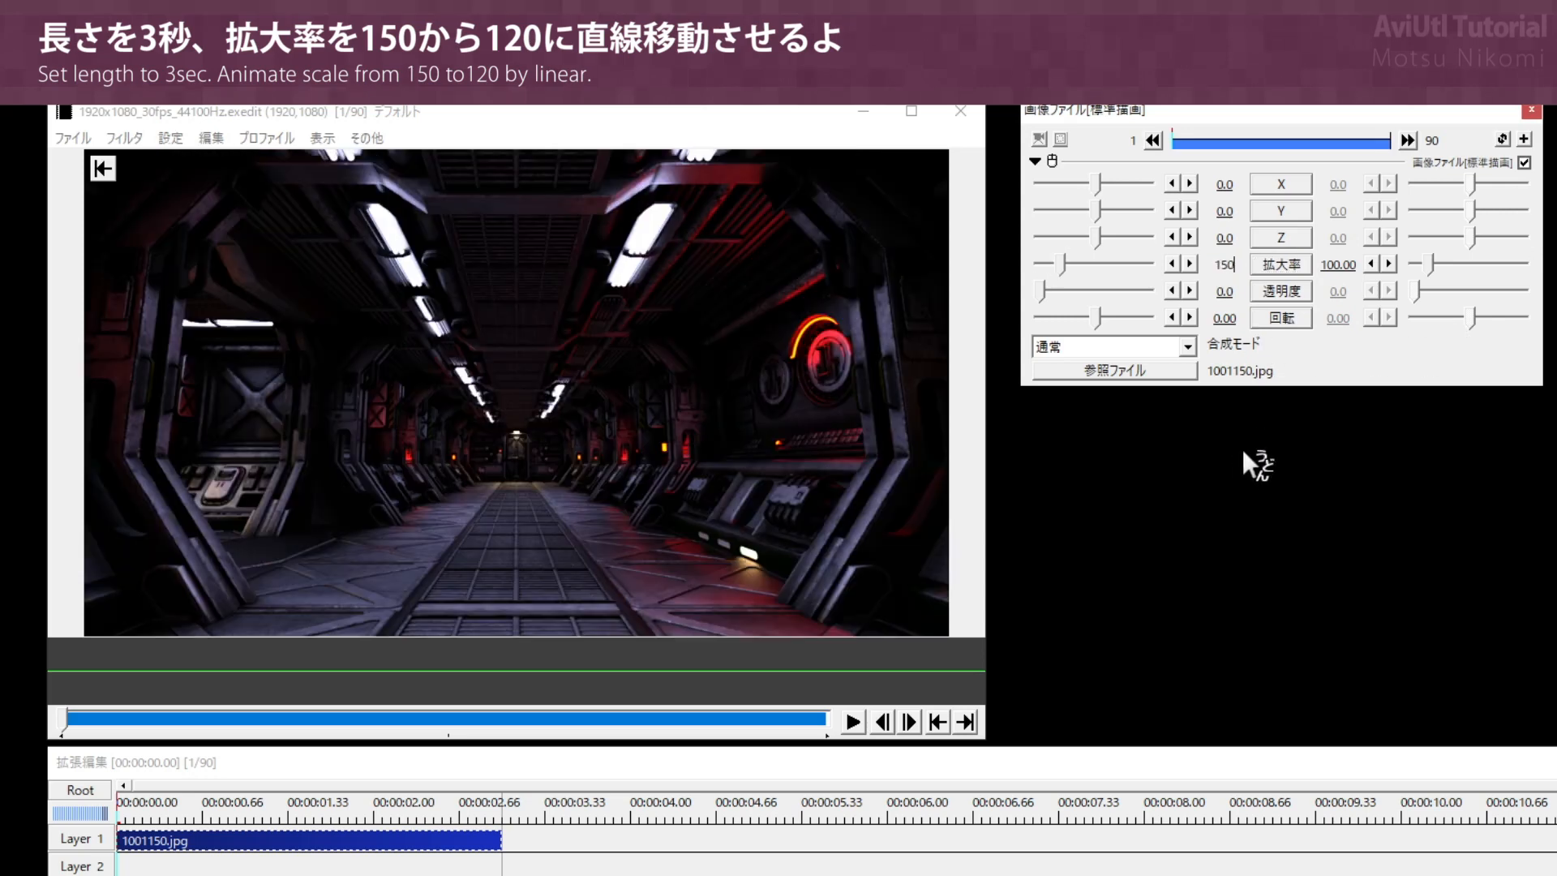
{"action": "left_click", "coordinate": [1338, 264]}
{"action": "type", "text": "120"}
{"action": "key", "text": "Return"}
{"action": "left_click_drag", "start_coordinate": [135, 809], "coordinate": [31, 801]}
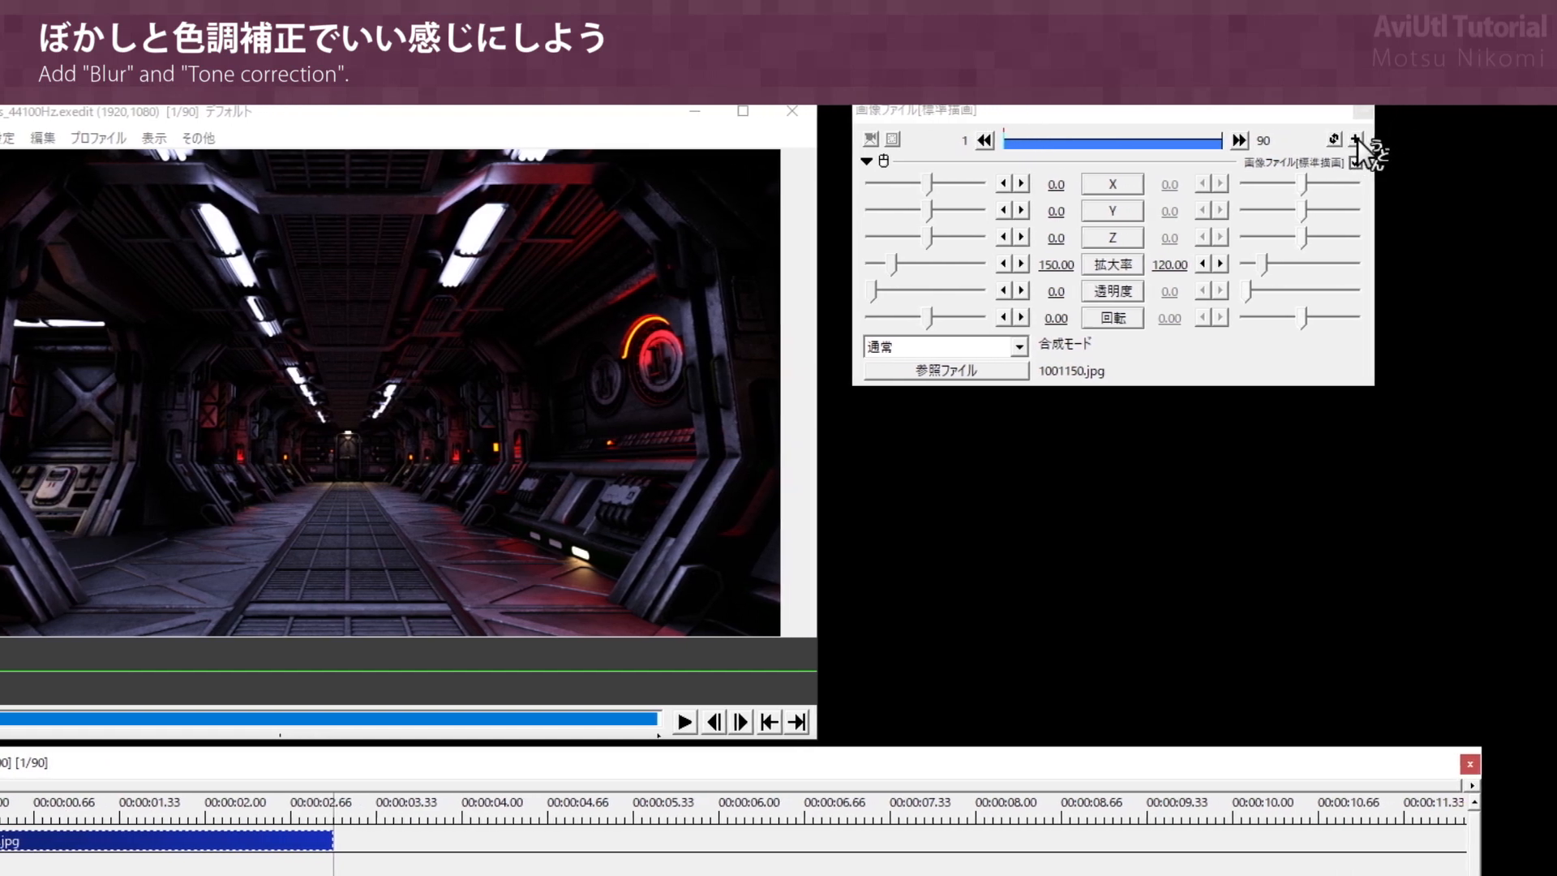
Step: Add a Blur (ぼかし) filter to the image clip with range (範囲) 8 and light intensity (光の強さ) 30
{"action": "left_click", "coordinate": [1525, 139]}
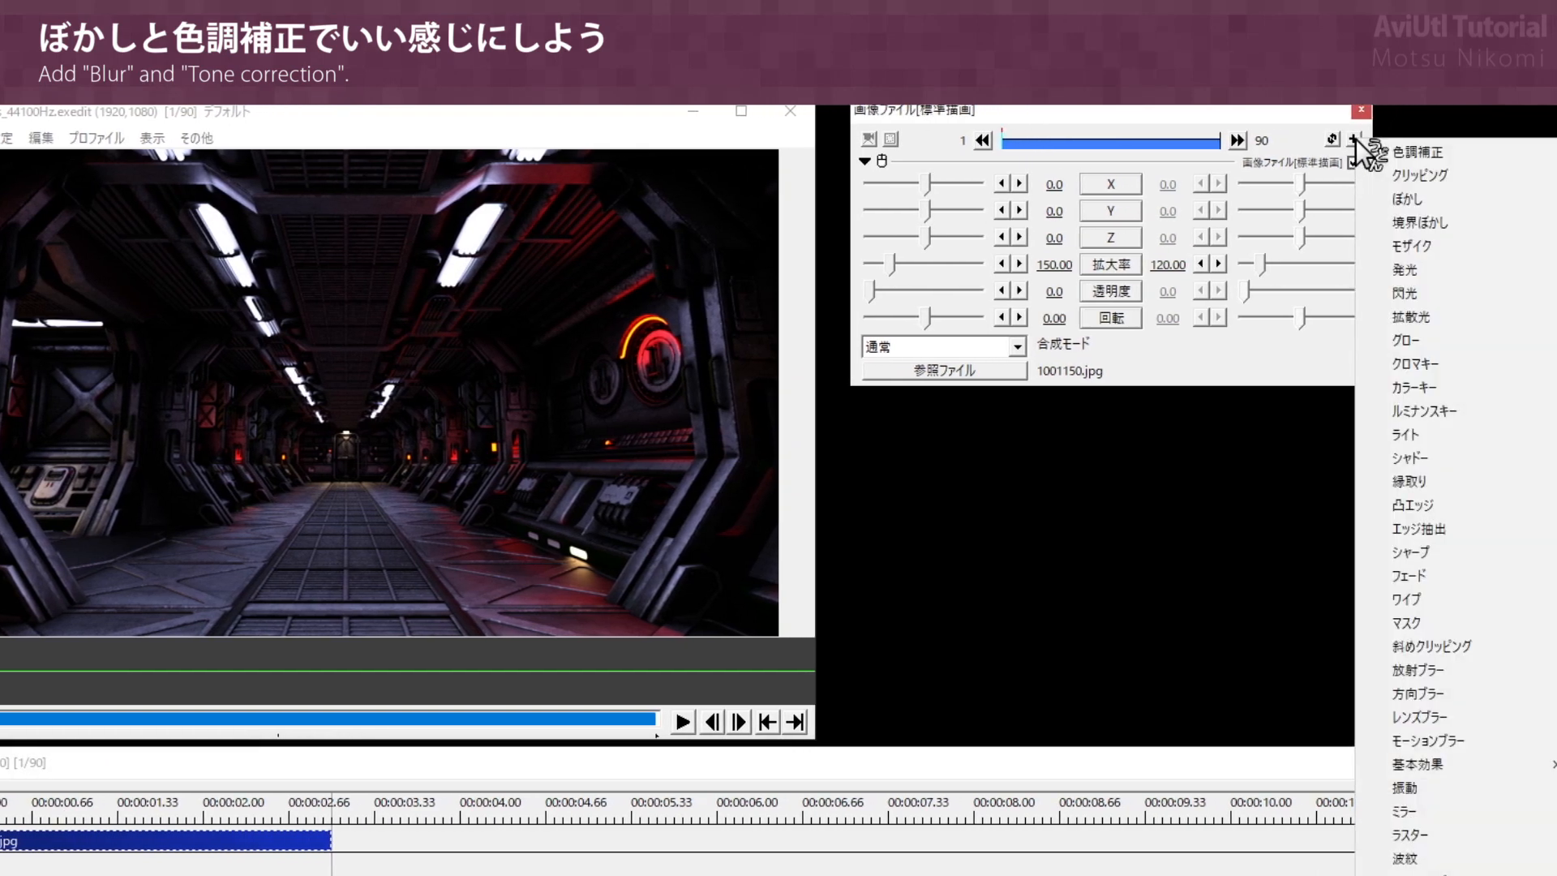
{"action": "left_click", "coordinate": [1443, 200]}
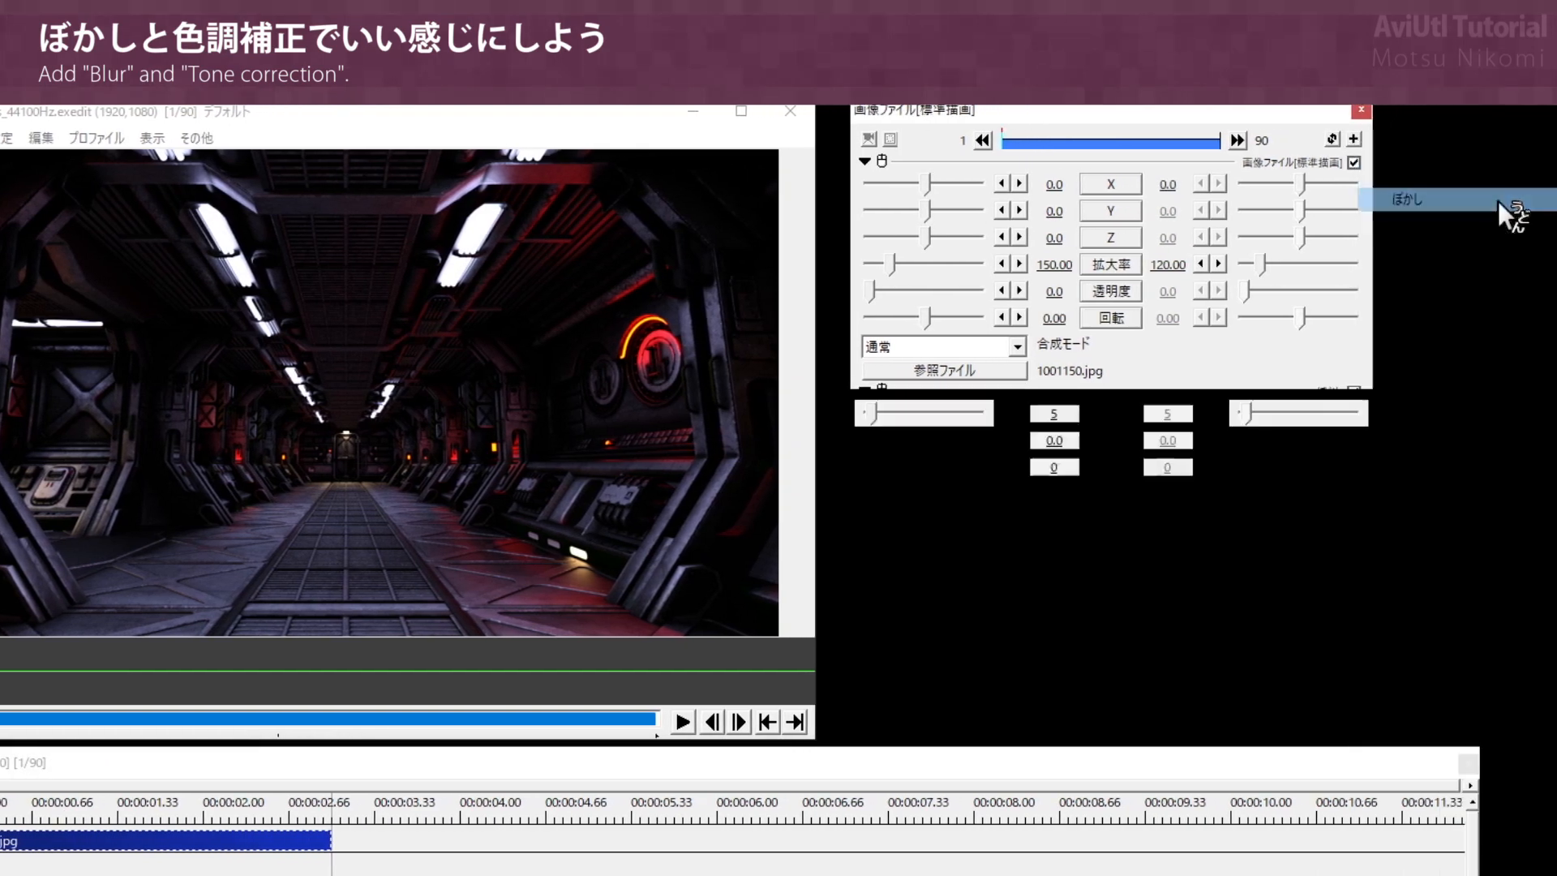
{"action": "left_click", "coordinate": [1054, 414]}
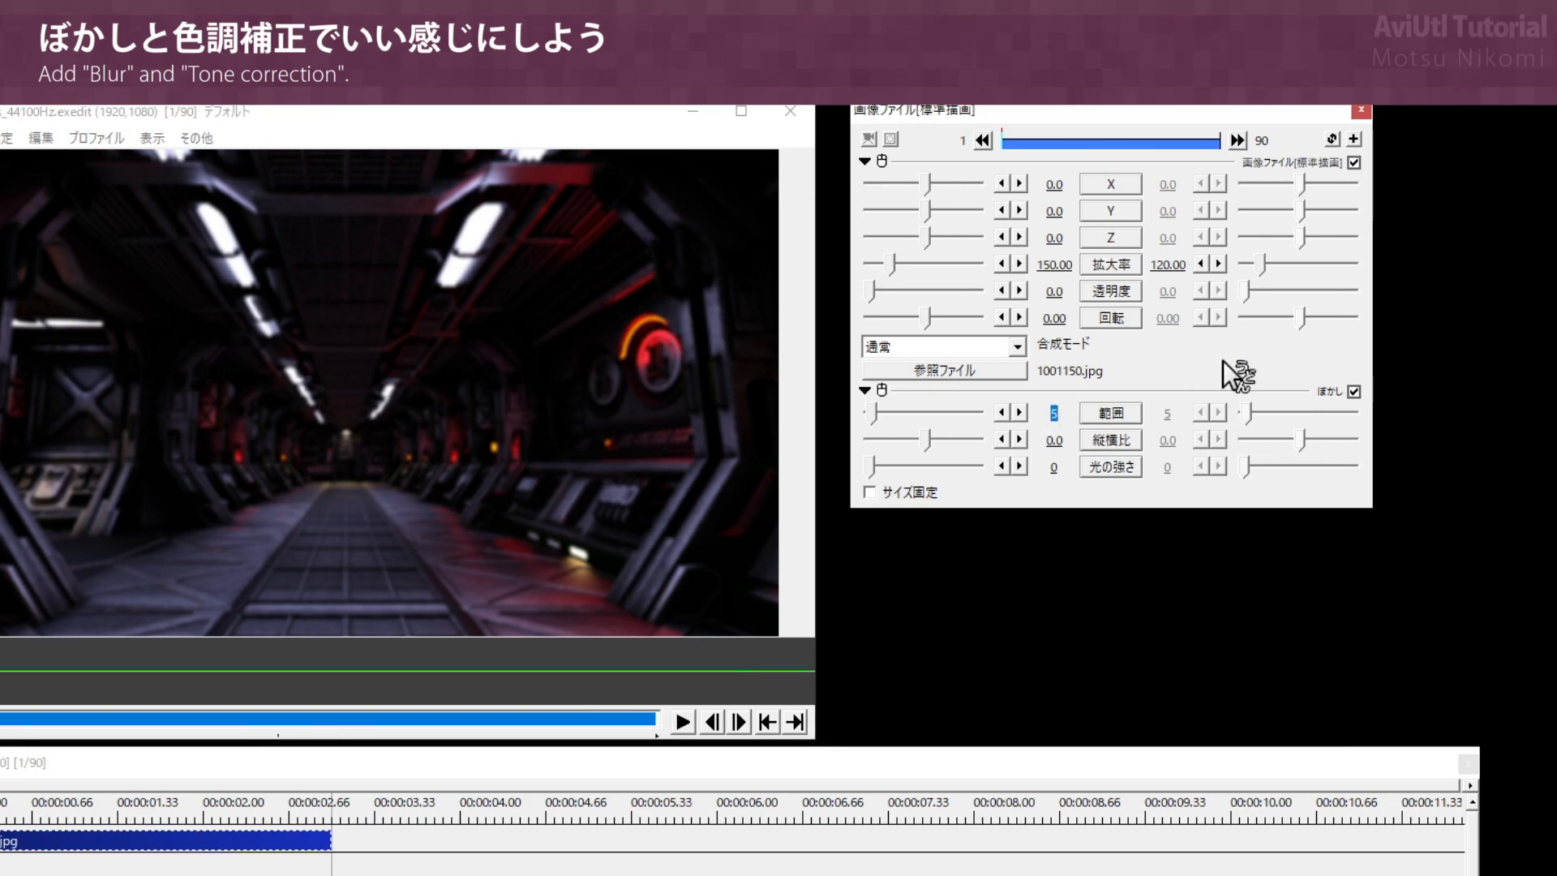
{"action": "type", "text": "8"}
{"action": "key", "text": "Return"}
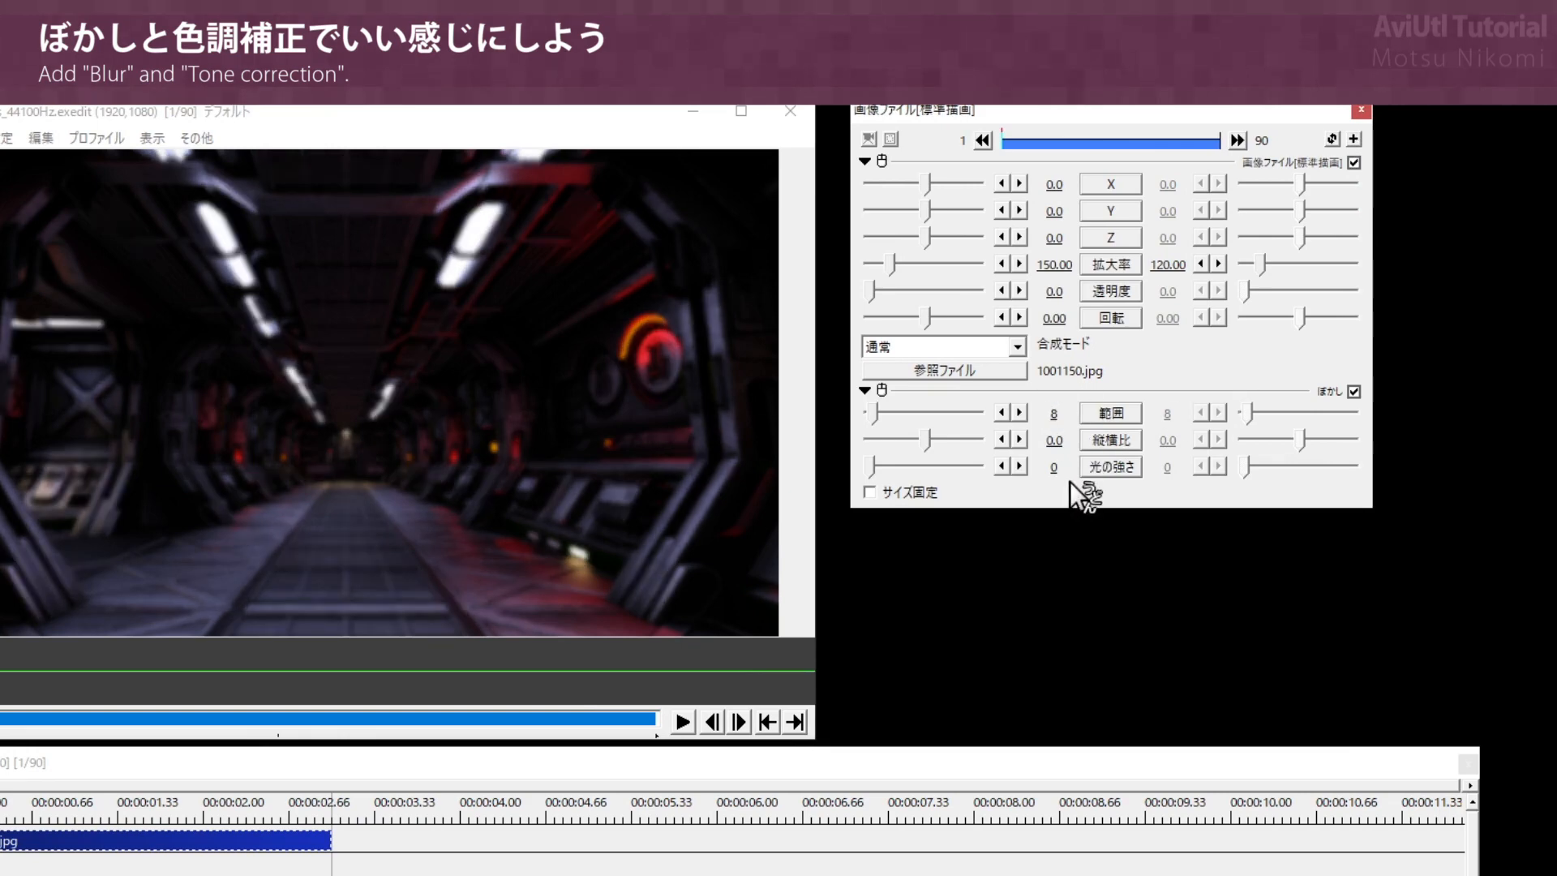
{"action": "left_click", "coordinate": [1053, 467]}
{"action": "type", "text": "30"}
{"action": "key", "text": "Return"}
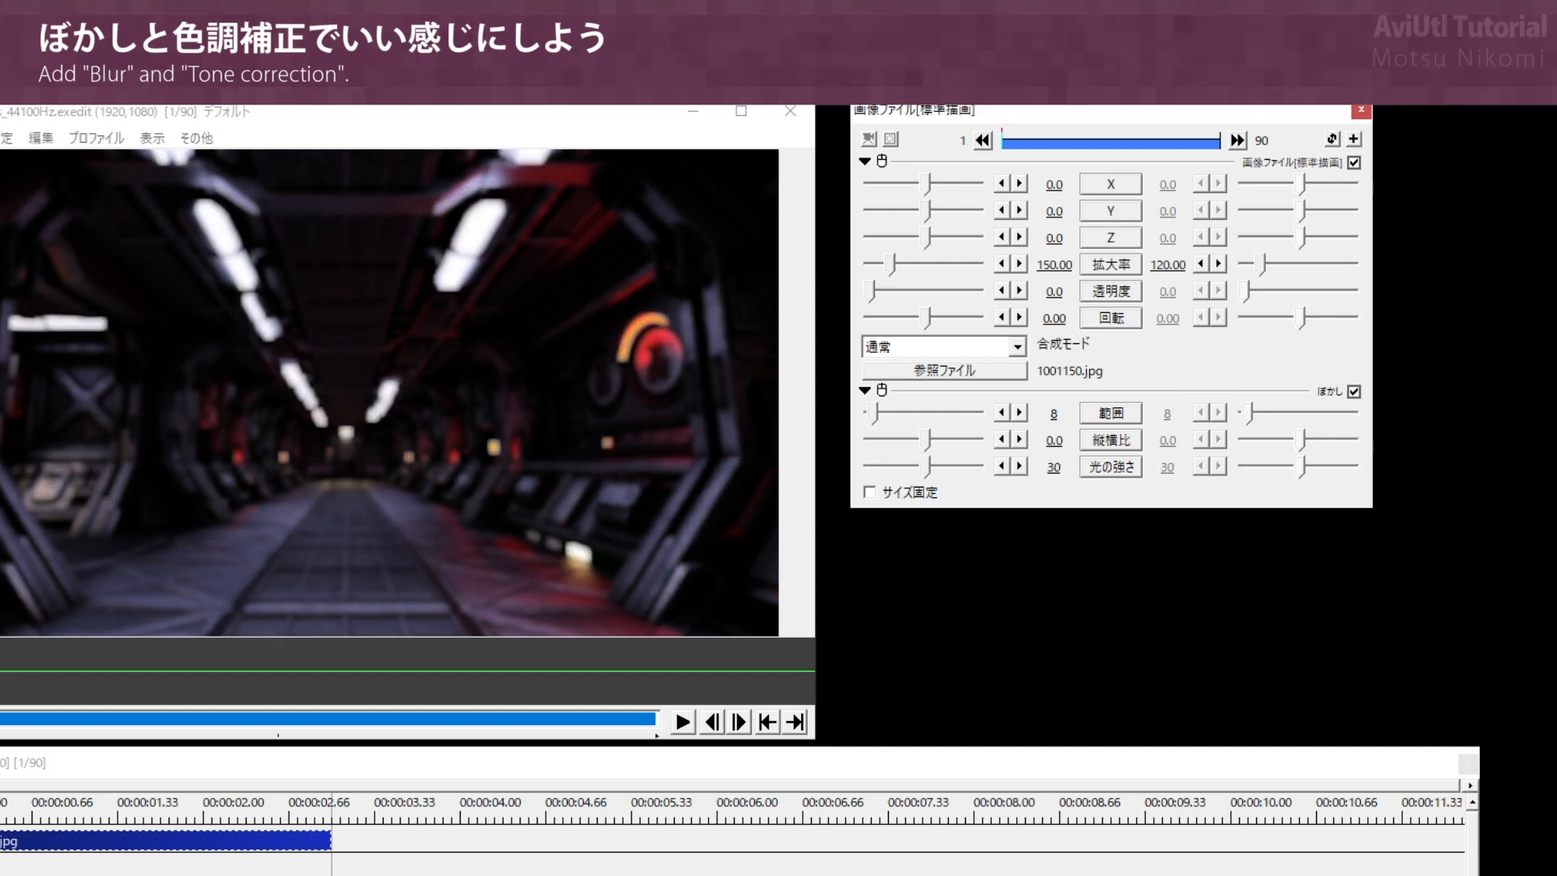
Step: Add a Tone Correction (色調補正) filter to the image clip and set its contrast to 150
{"action": "left_click", "coordinate": [1355, 141]}
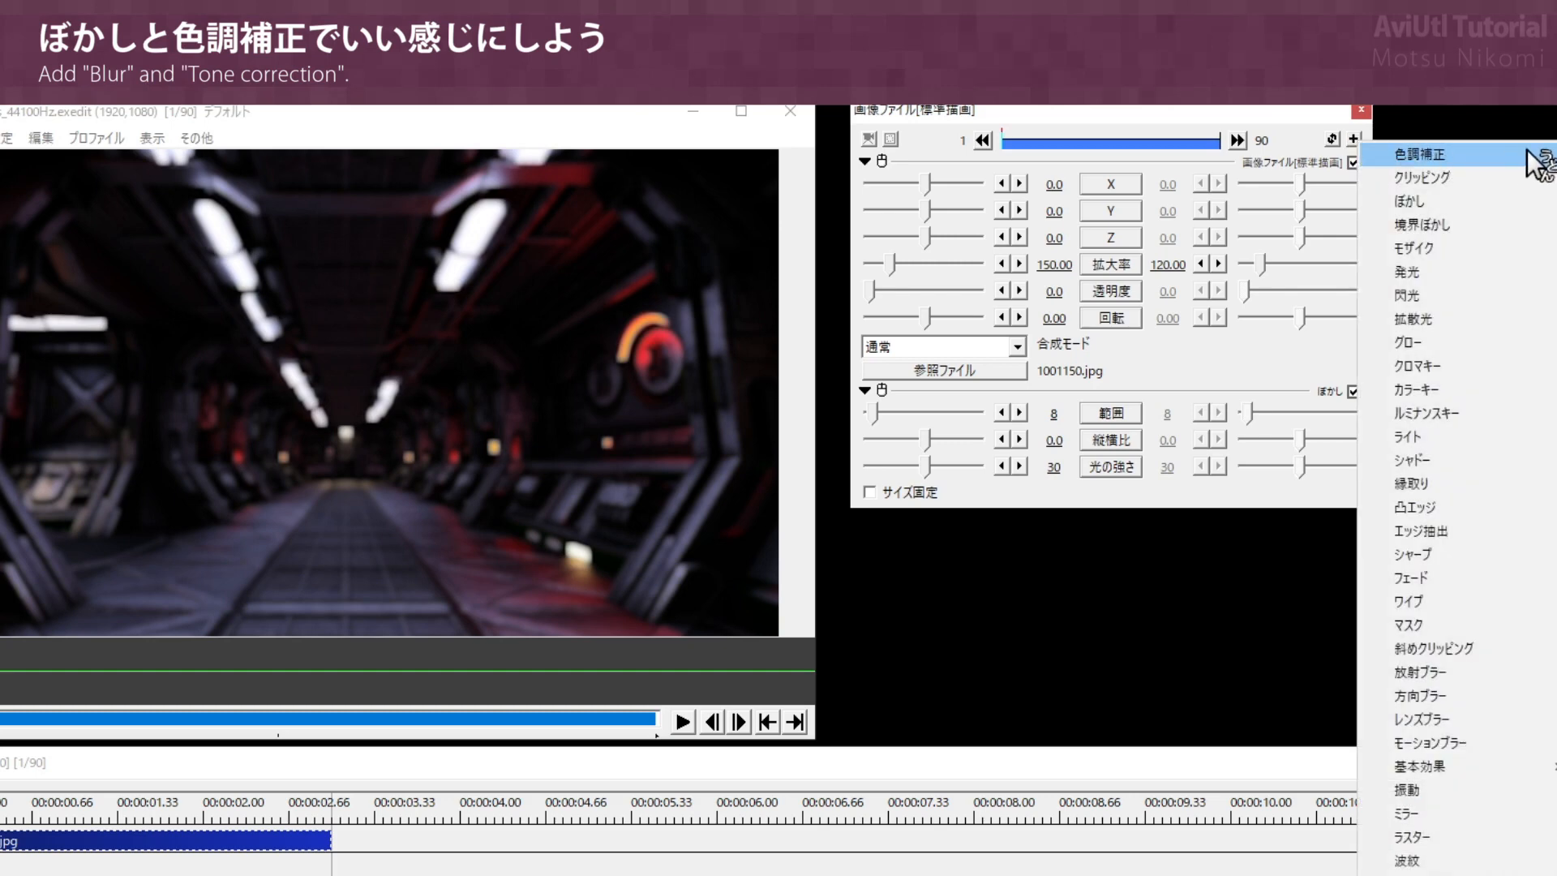
{"action": "left_click", "coordinate": [1487, 156]}
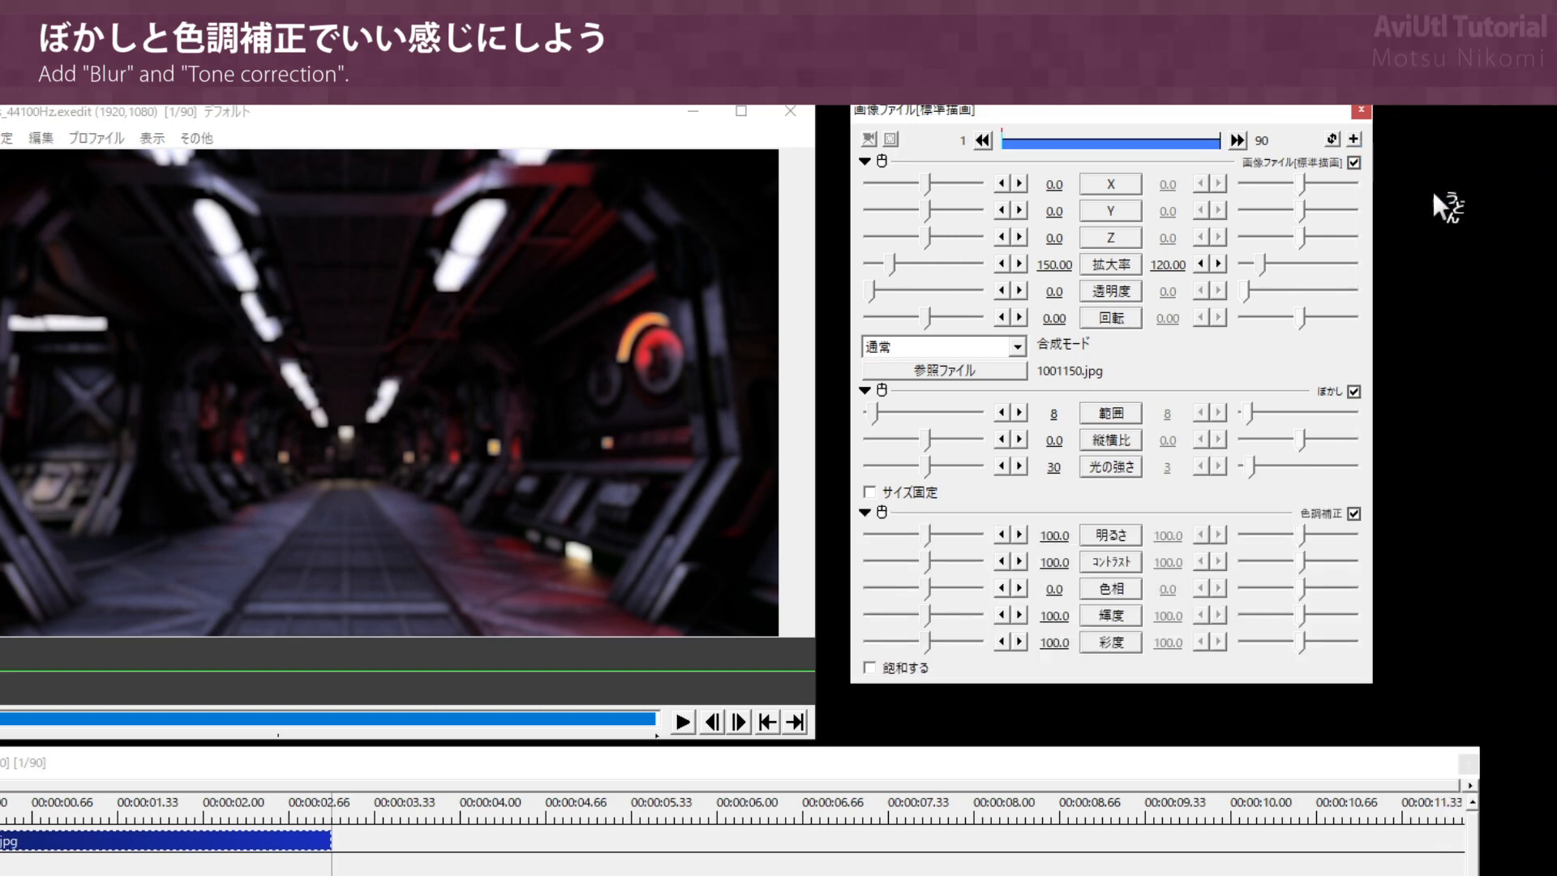
{"action": "left_click", "coordinate": [1046, 562]}
{"action": "type", "text": "150"}
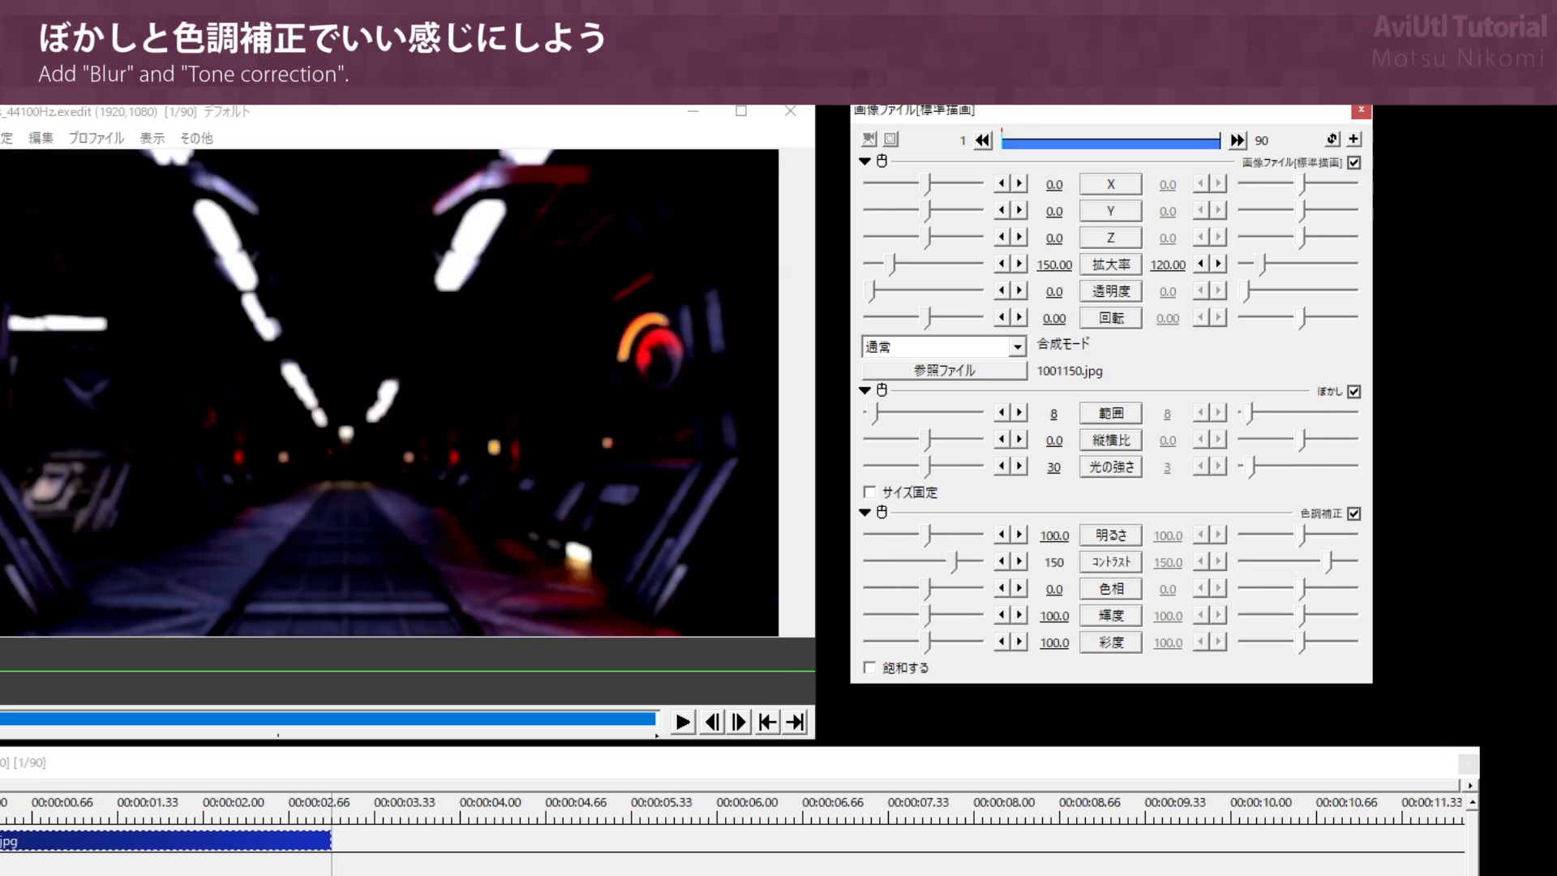
{"action": "key", "text": "Return"}
{"action": "left_click_drag", "start_coordinate": [131, 818], "coordinate": [138, 855]}
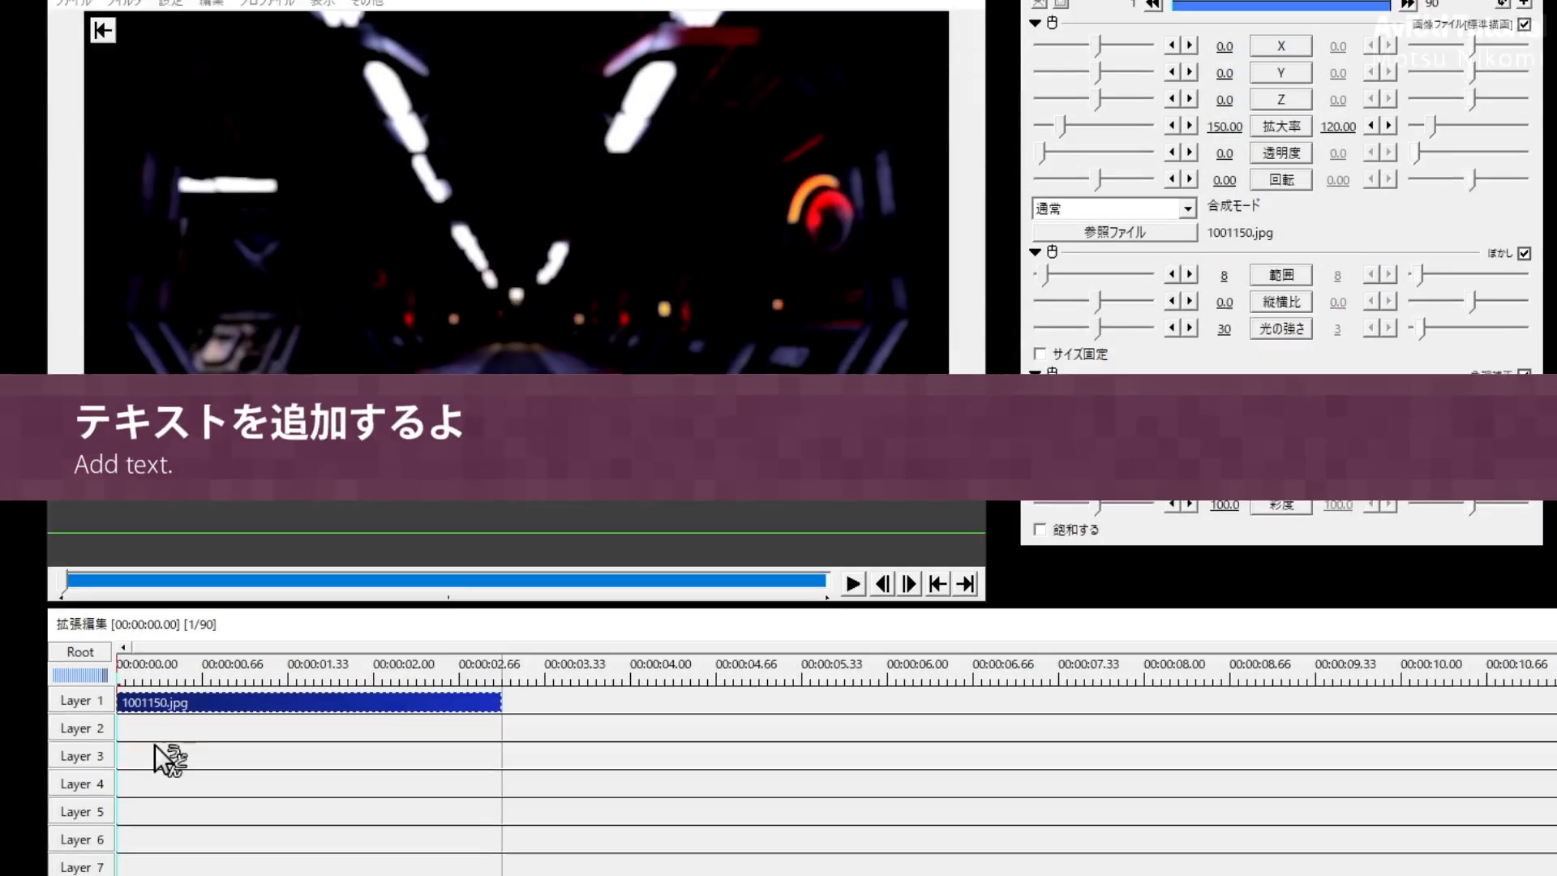
Step: Add a text object at the start of Layer 2 and extend it to the end of the image clip
{"action": "right_click", "coordinate": [124, 868]}
{"action": "mouse_move", "coordinate": [256, 624]}
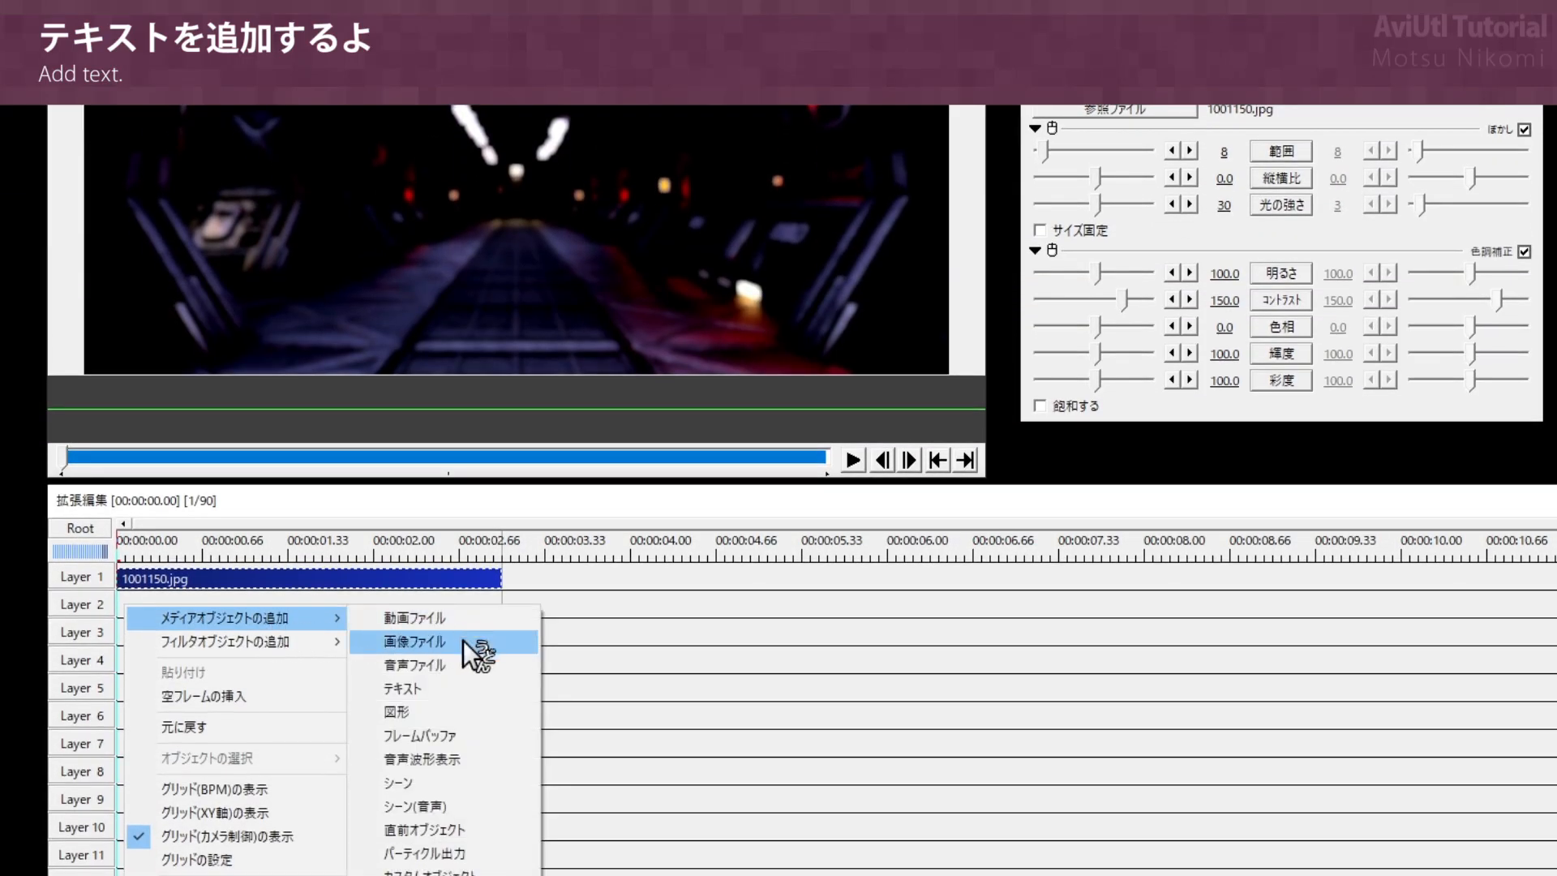
{"action": "left_click", "coordinate": [461, 689]}
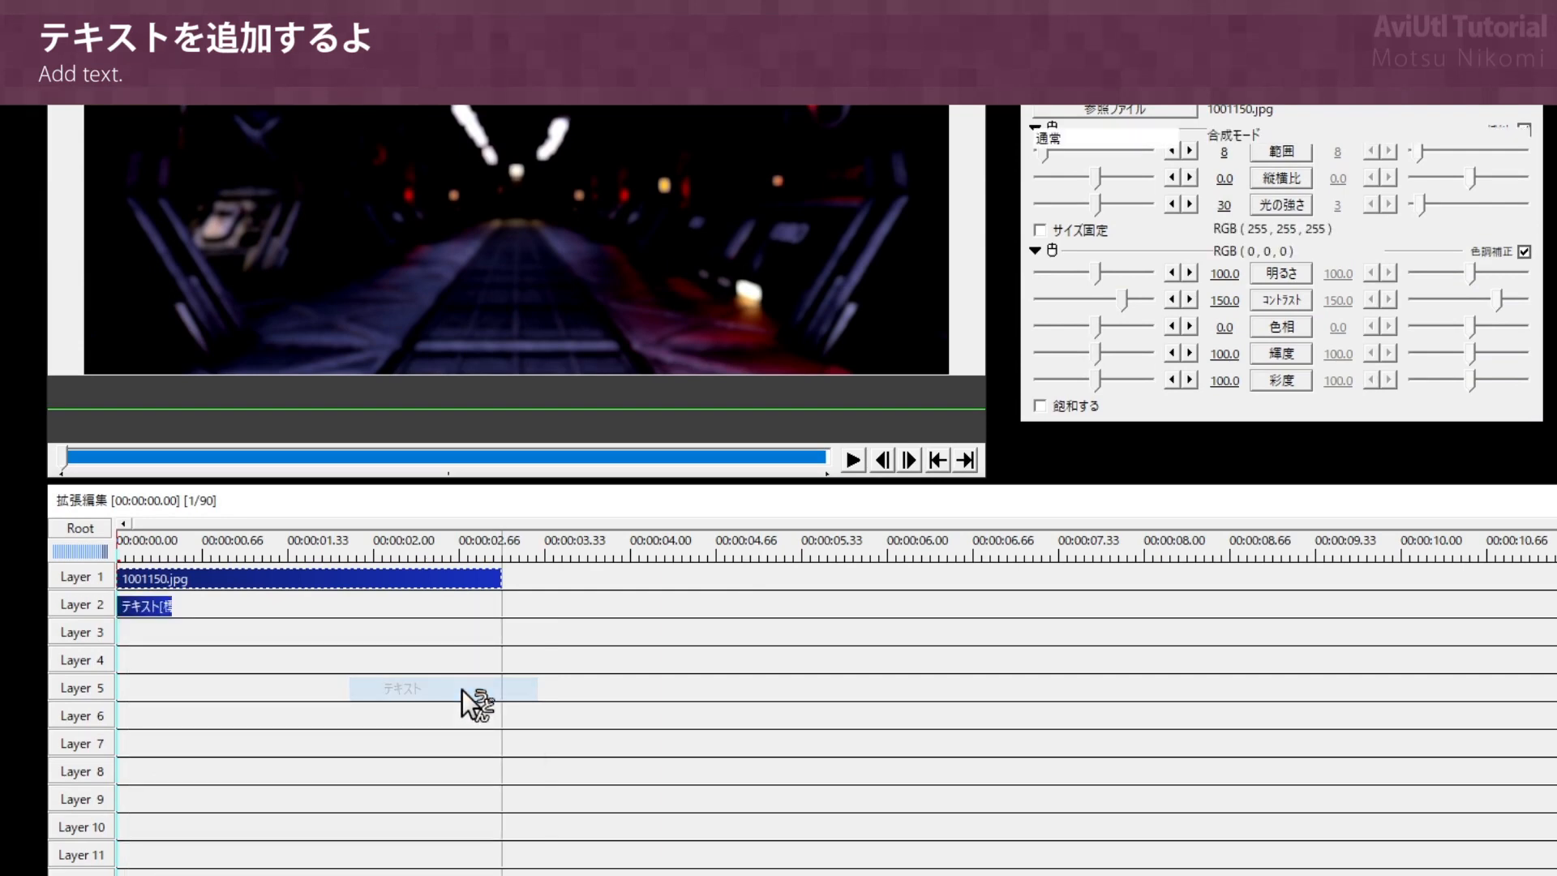
{"action": "left_click_drag", "start_coordinate": [185, 612], "coordinate": [503, 614]}
Step: Enter GLITCH EFFECT as the content of the text object on Layer 2
{"action": "left_click", "coordinate": [1175, 323]}
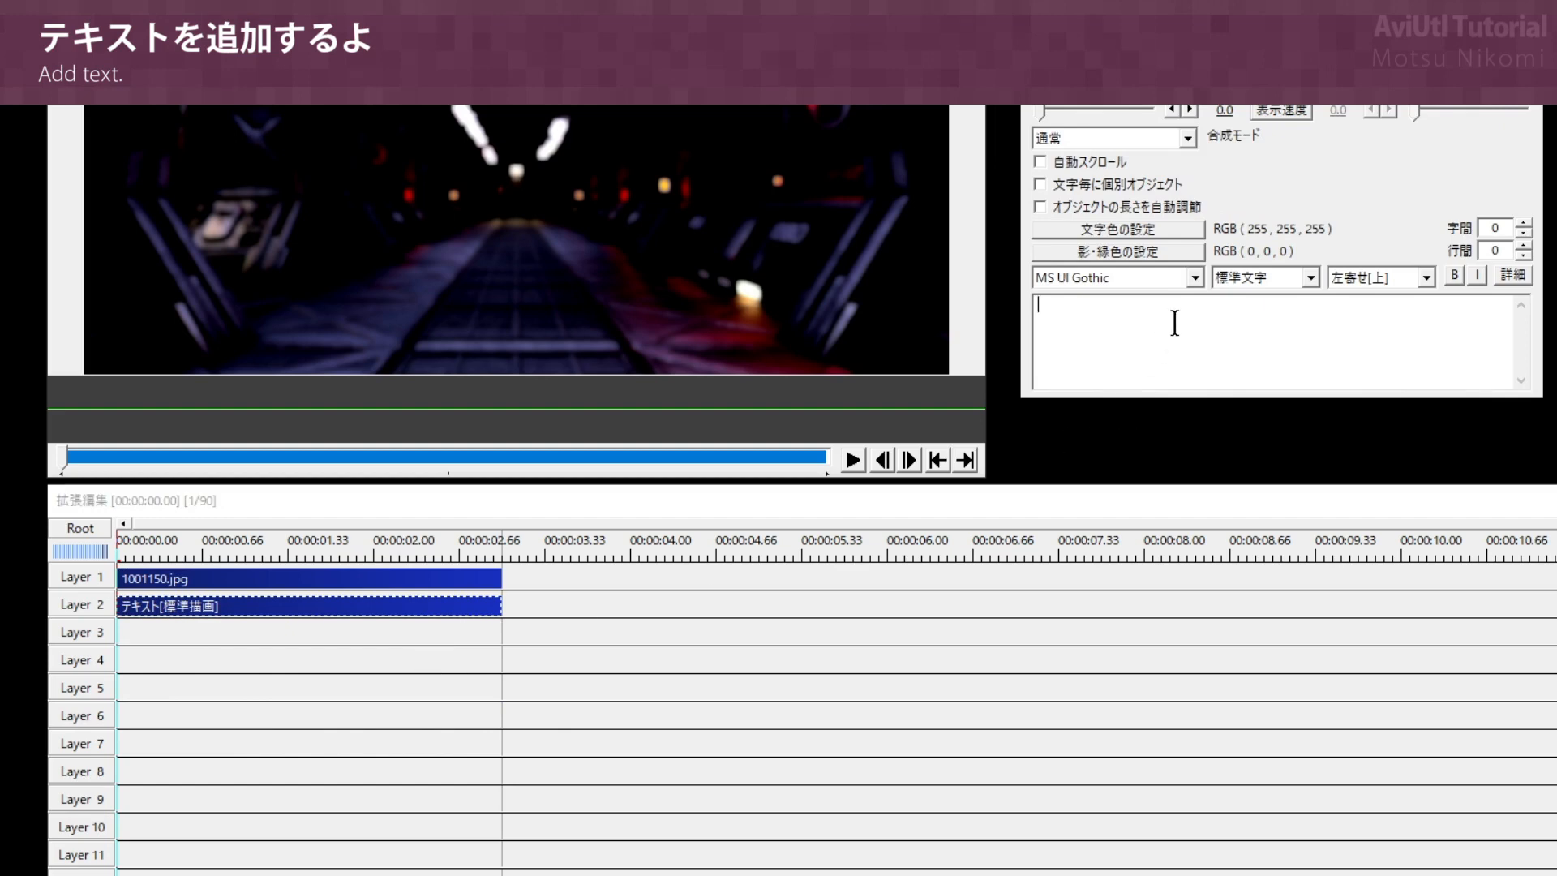
{"action": "type", "text": "GLITCH "}
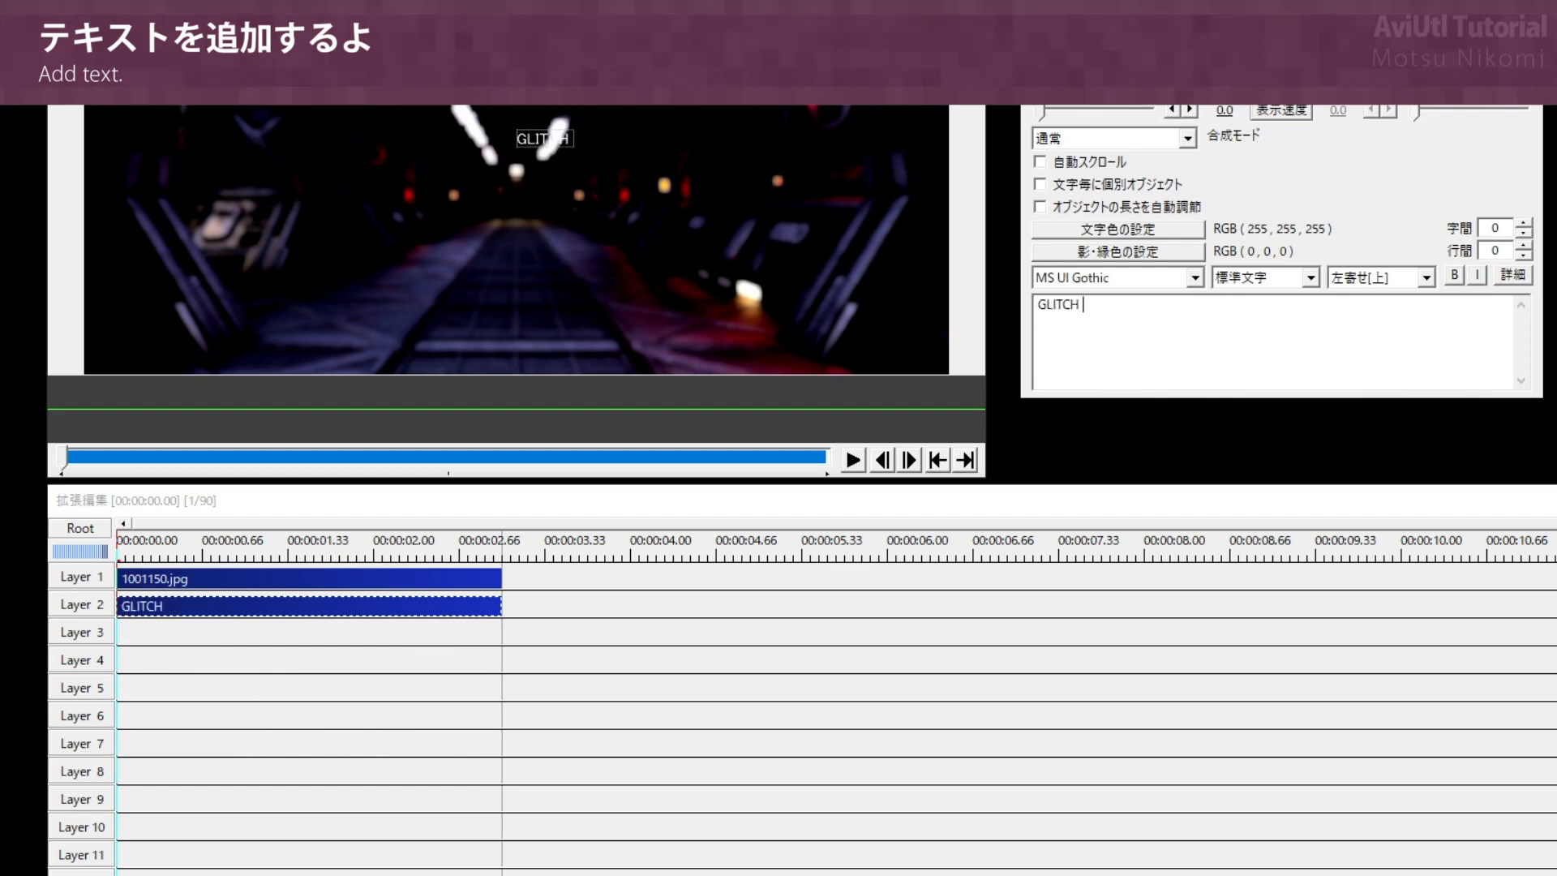
{"action": "type", "text": "EFFECT"}
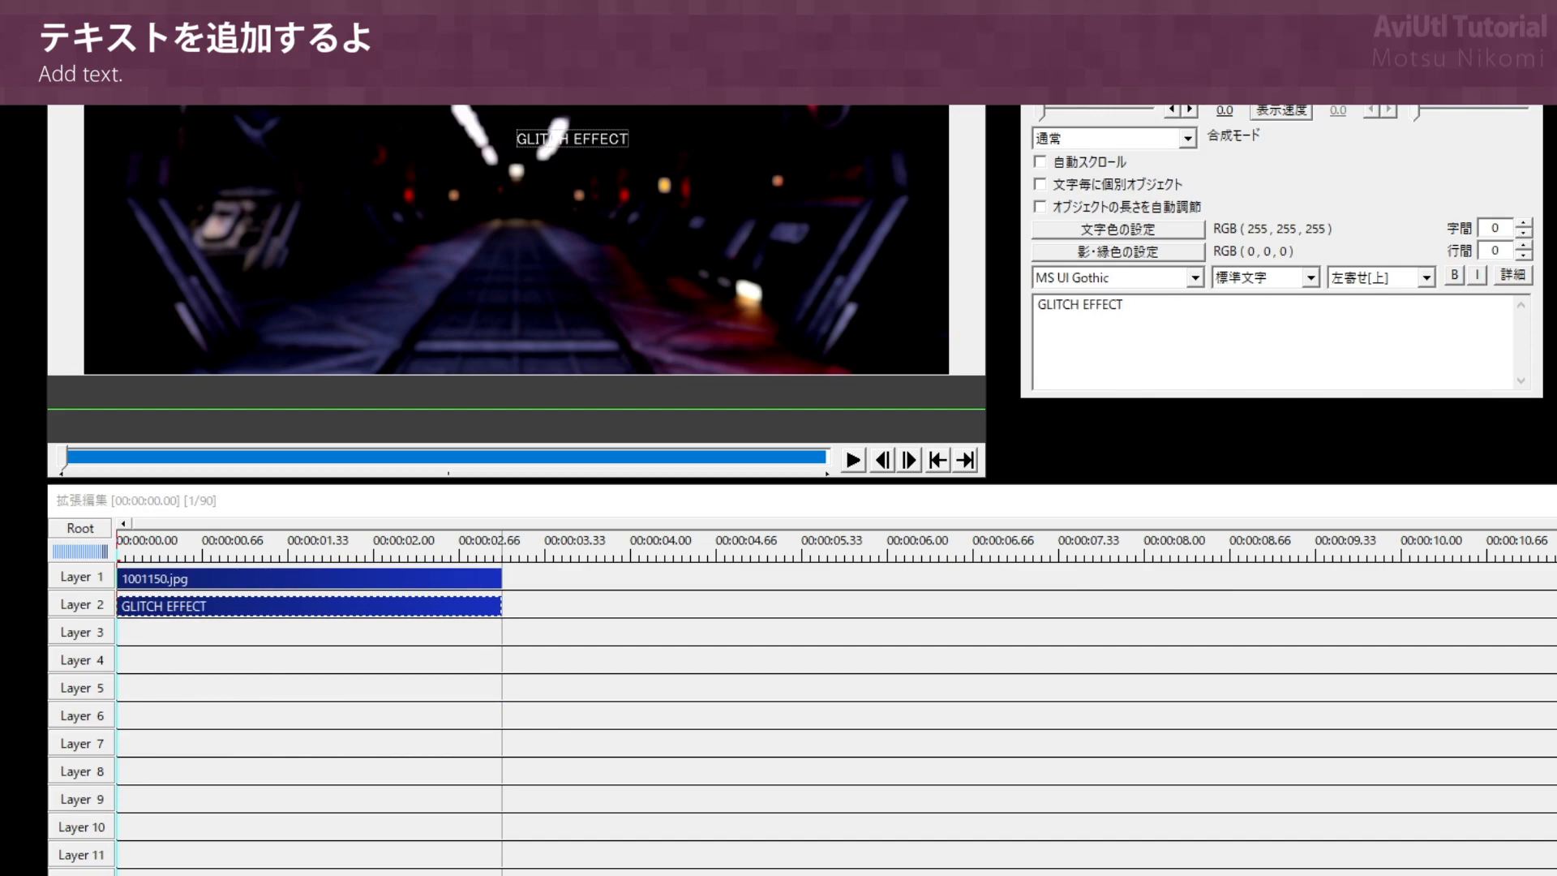
Step: Change the text's font to Arial Black and its alignment to 中央揃え[中]
{"action": "left_click", "coordinate": [1194, 279]}
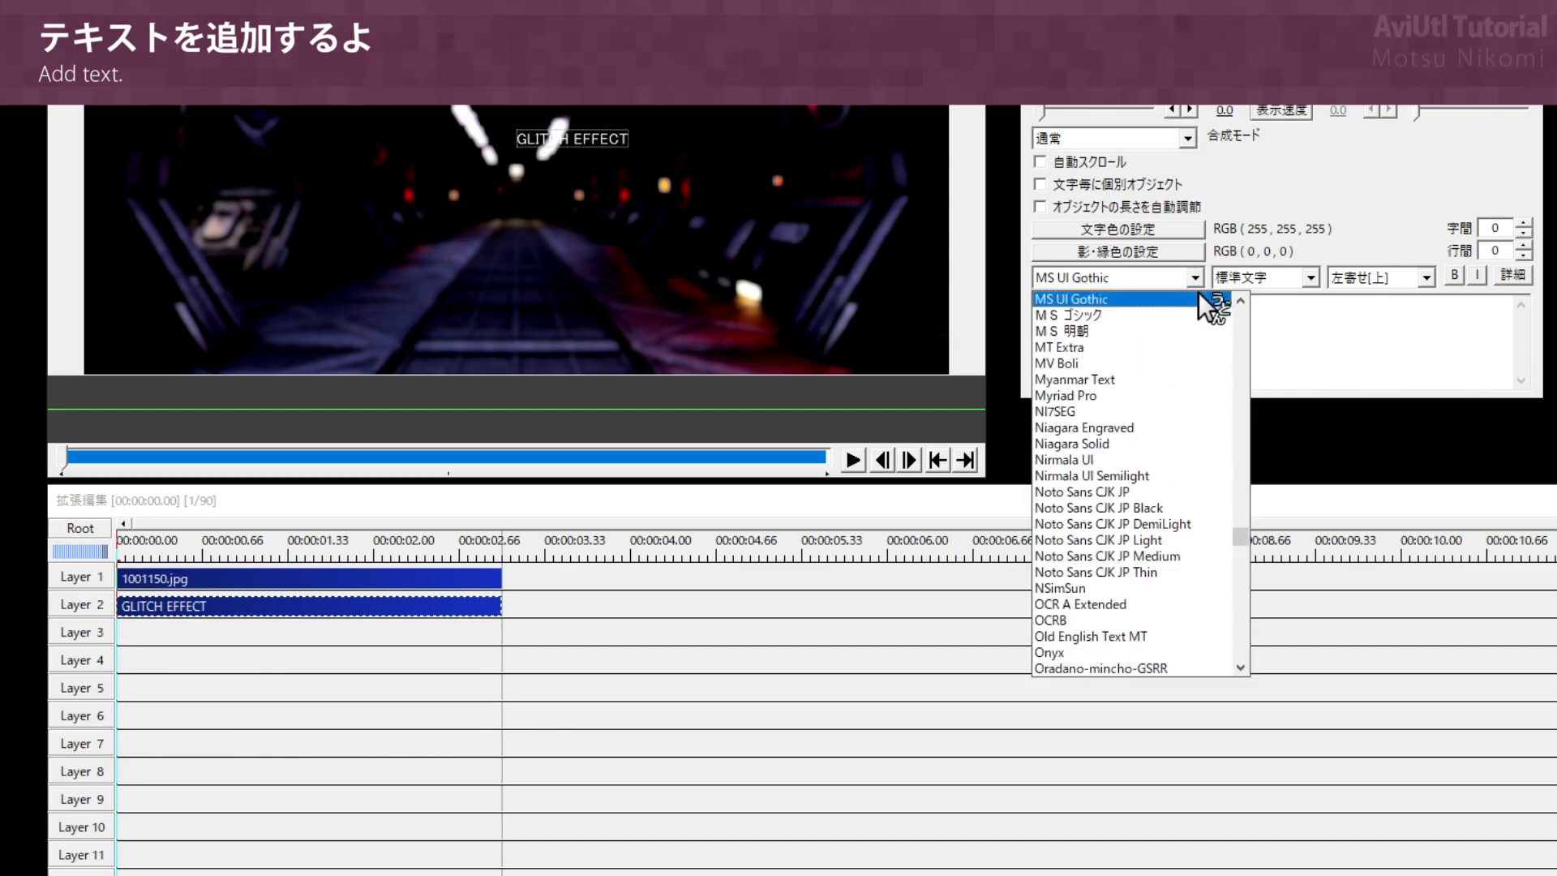
{"action": "left_click_drag", "start_coordinate": [1242, 541], "coordinate": [1237, 354]}
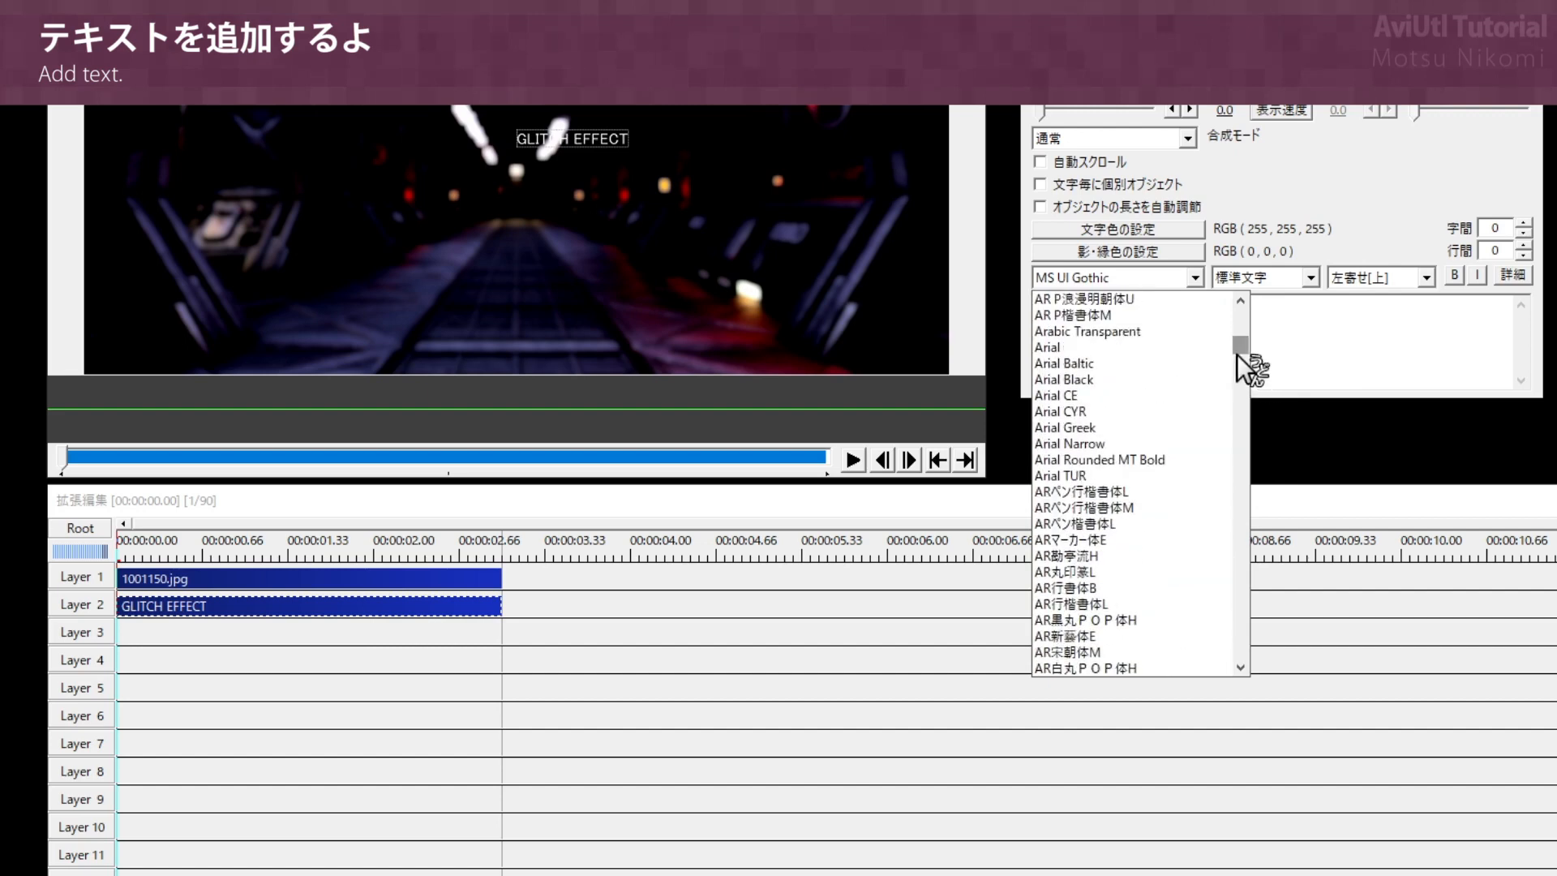
{"action": "left_click", "coordinate": [1108, 378]}
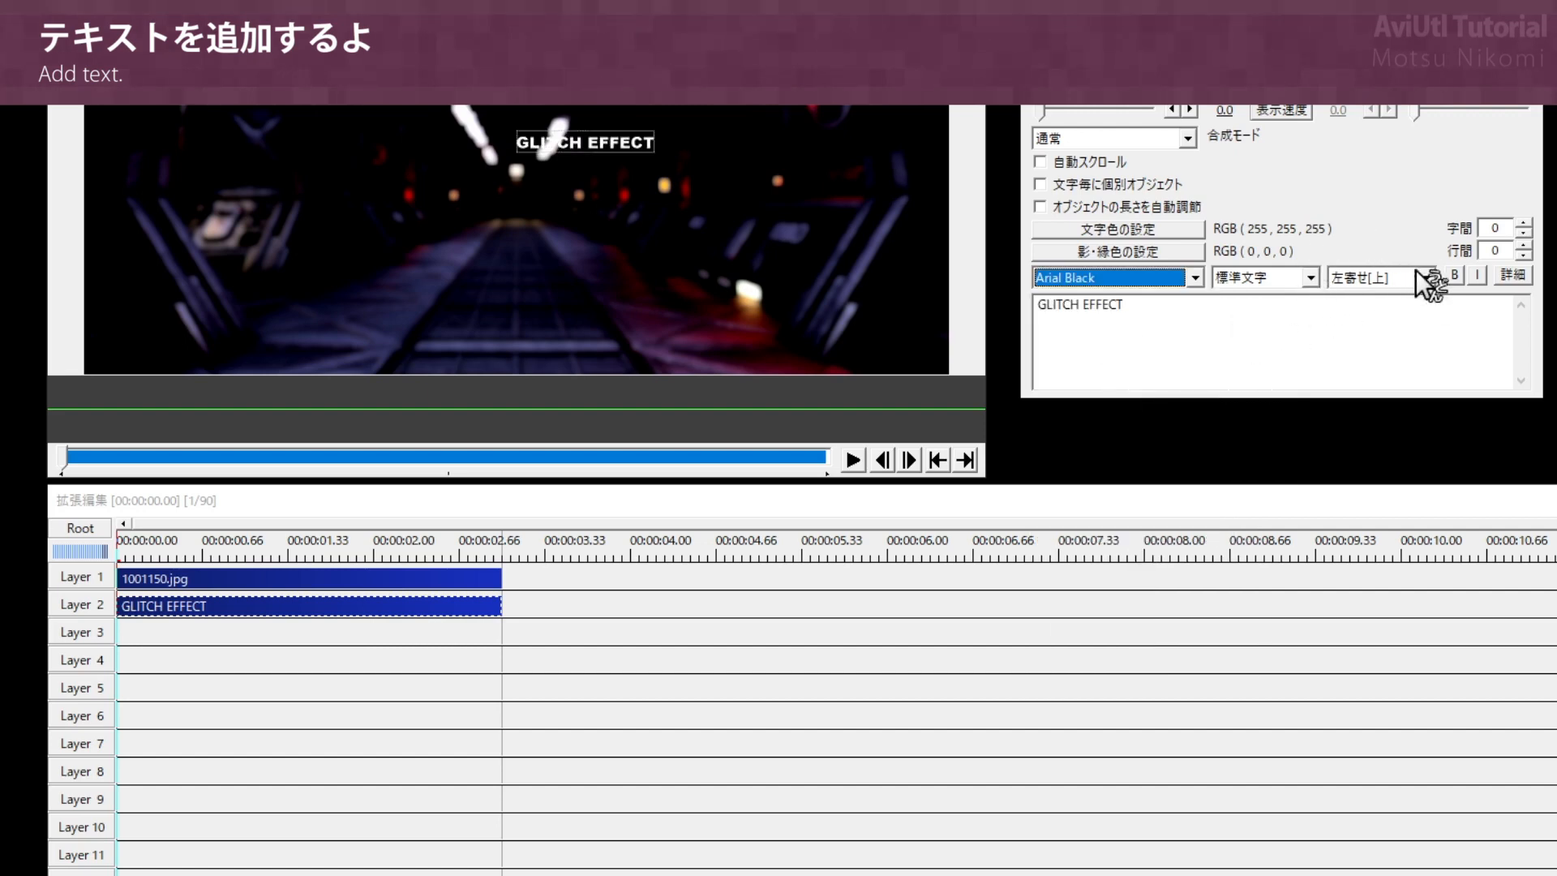
{"action": "left_click", "coordinate": [1394, 277]}
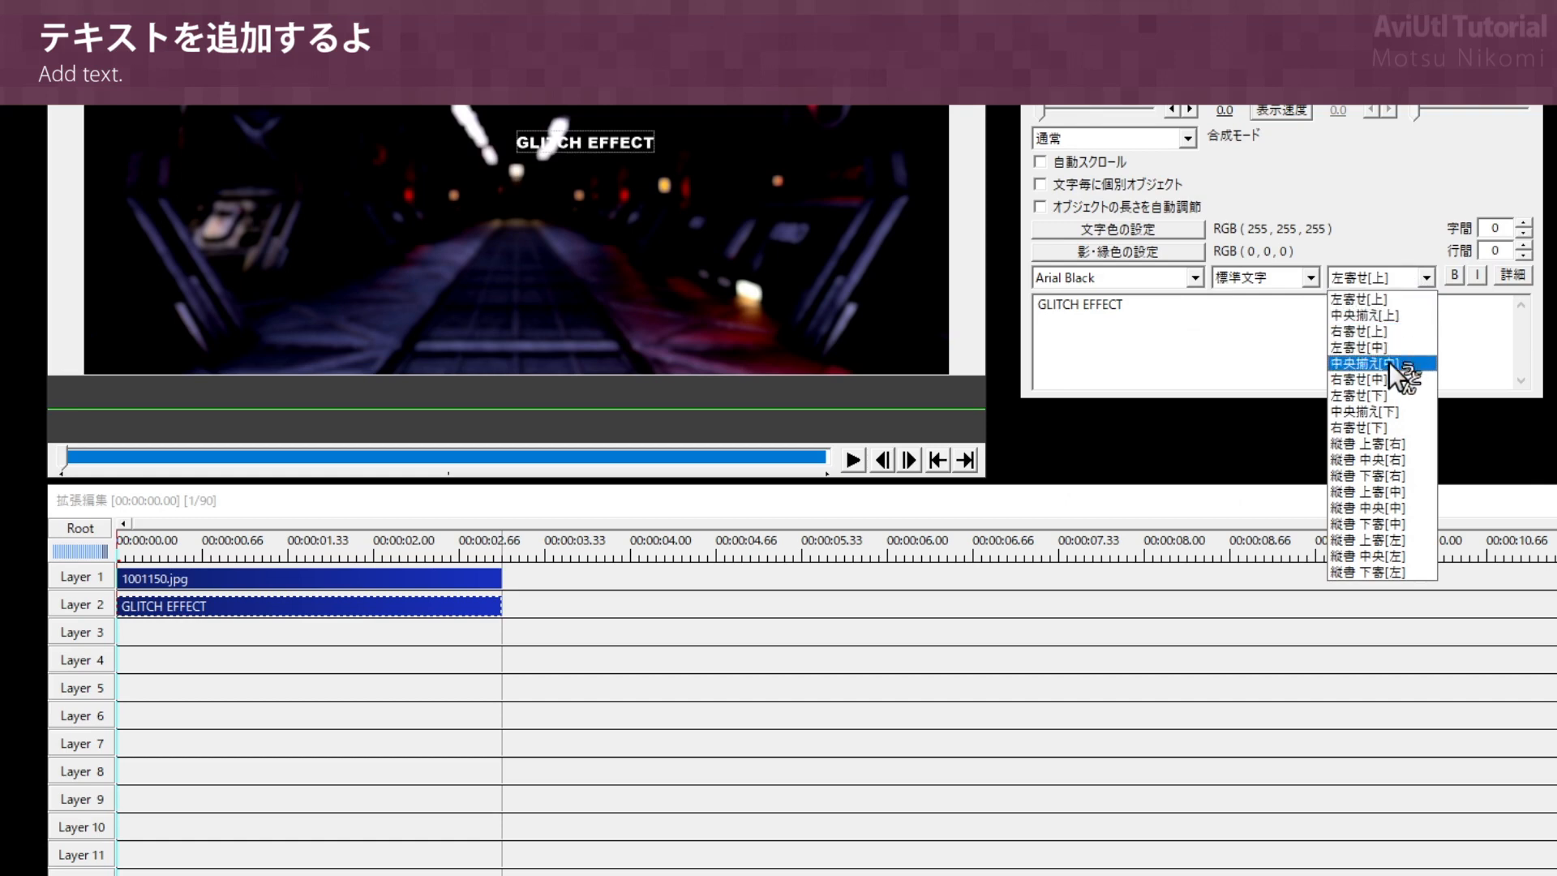
{"action": "left_click", "coordinate": [1409, 366]}
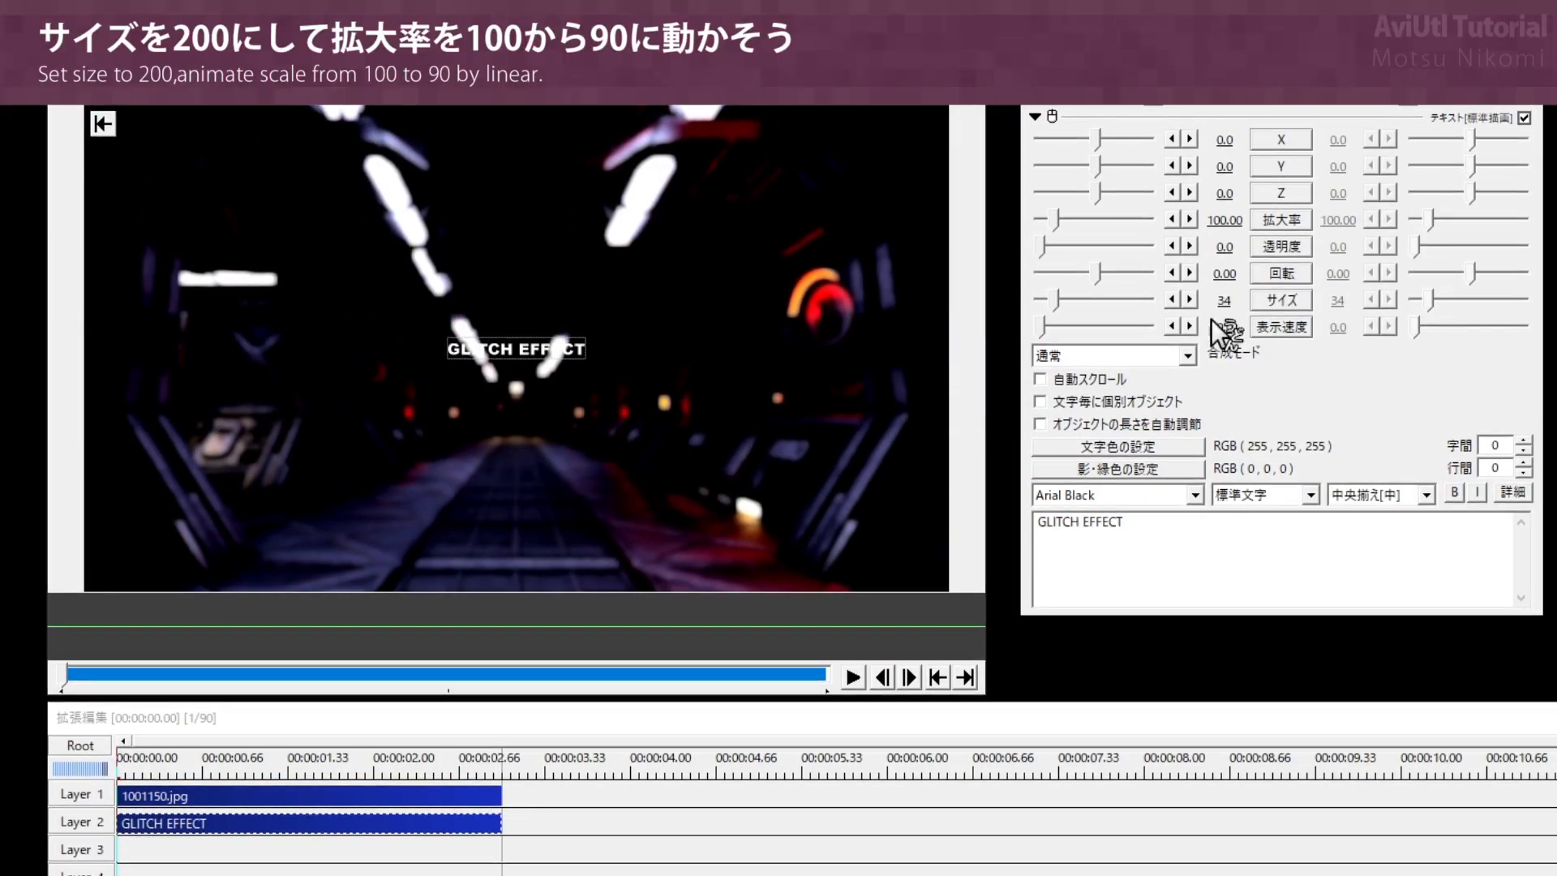
Step: Set the size (サイズ) of the GLITCH EFFECT text to 200
{"action": "left_click", "coordinate": [1222, 300]}
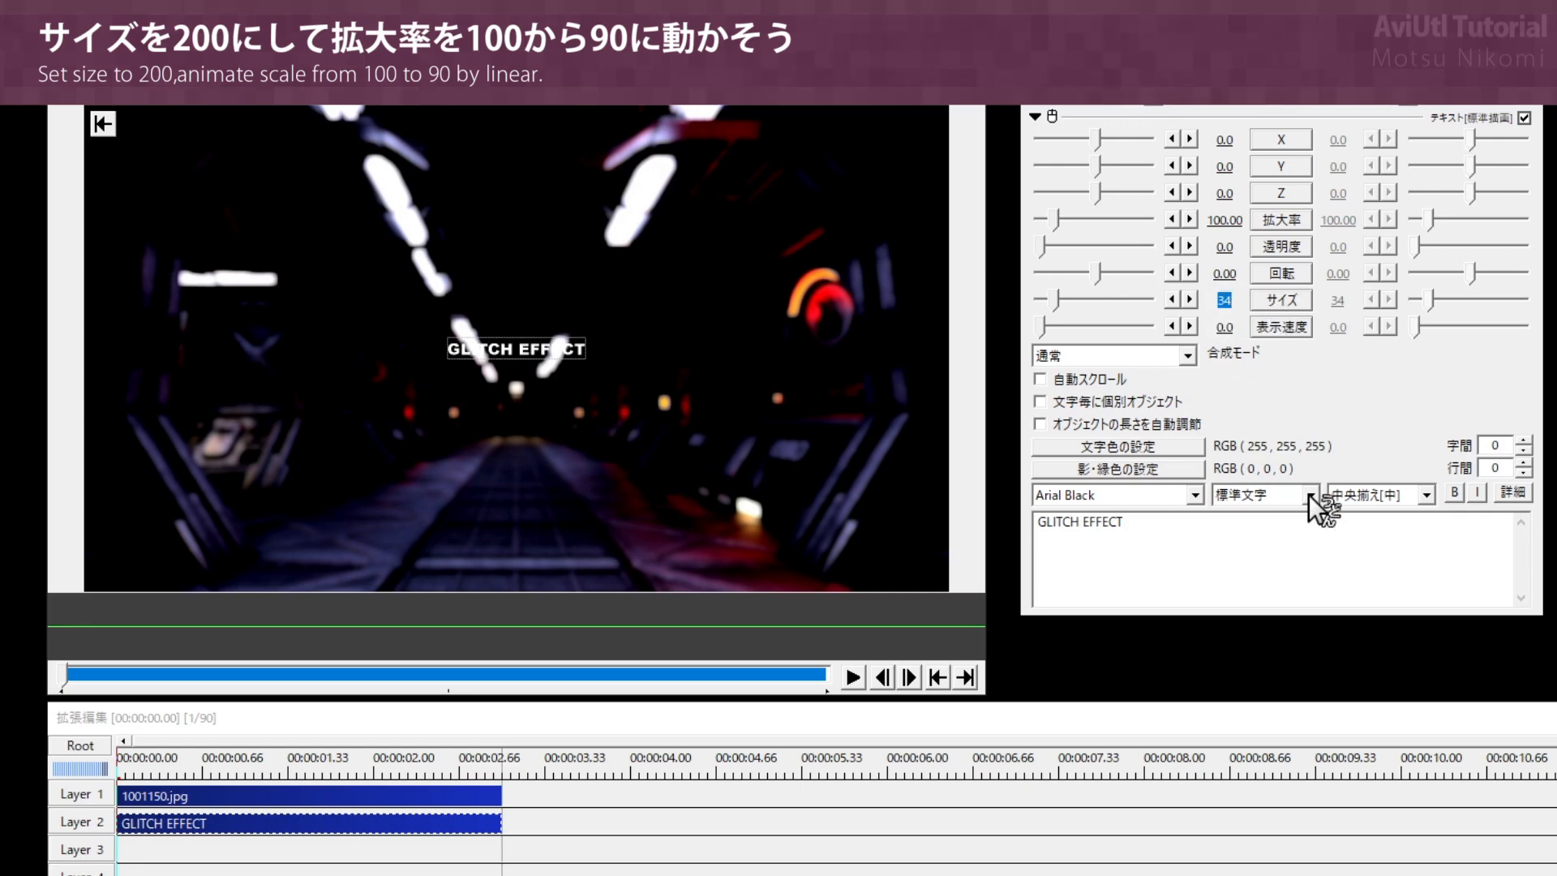
{"action": "type", "text": "200"}
{"action": "key", "text": "Return"}
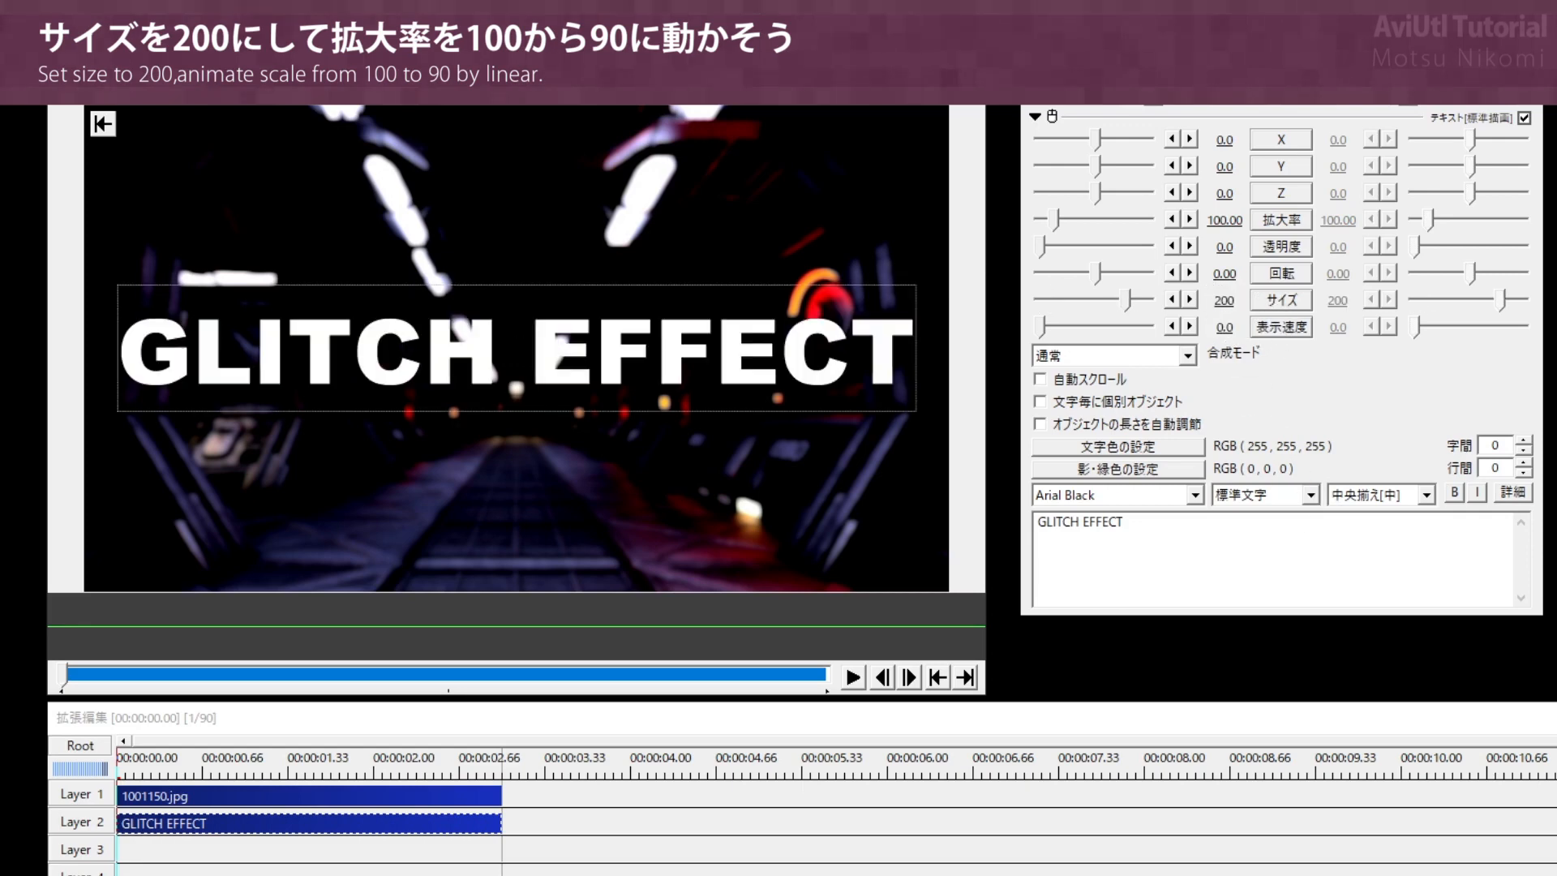
Step: Animate the text's scale (拡大率) with linear movement (直線移動) from 100 to 90
{"action": "left_click", "coordinate": [1292, 224]}
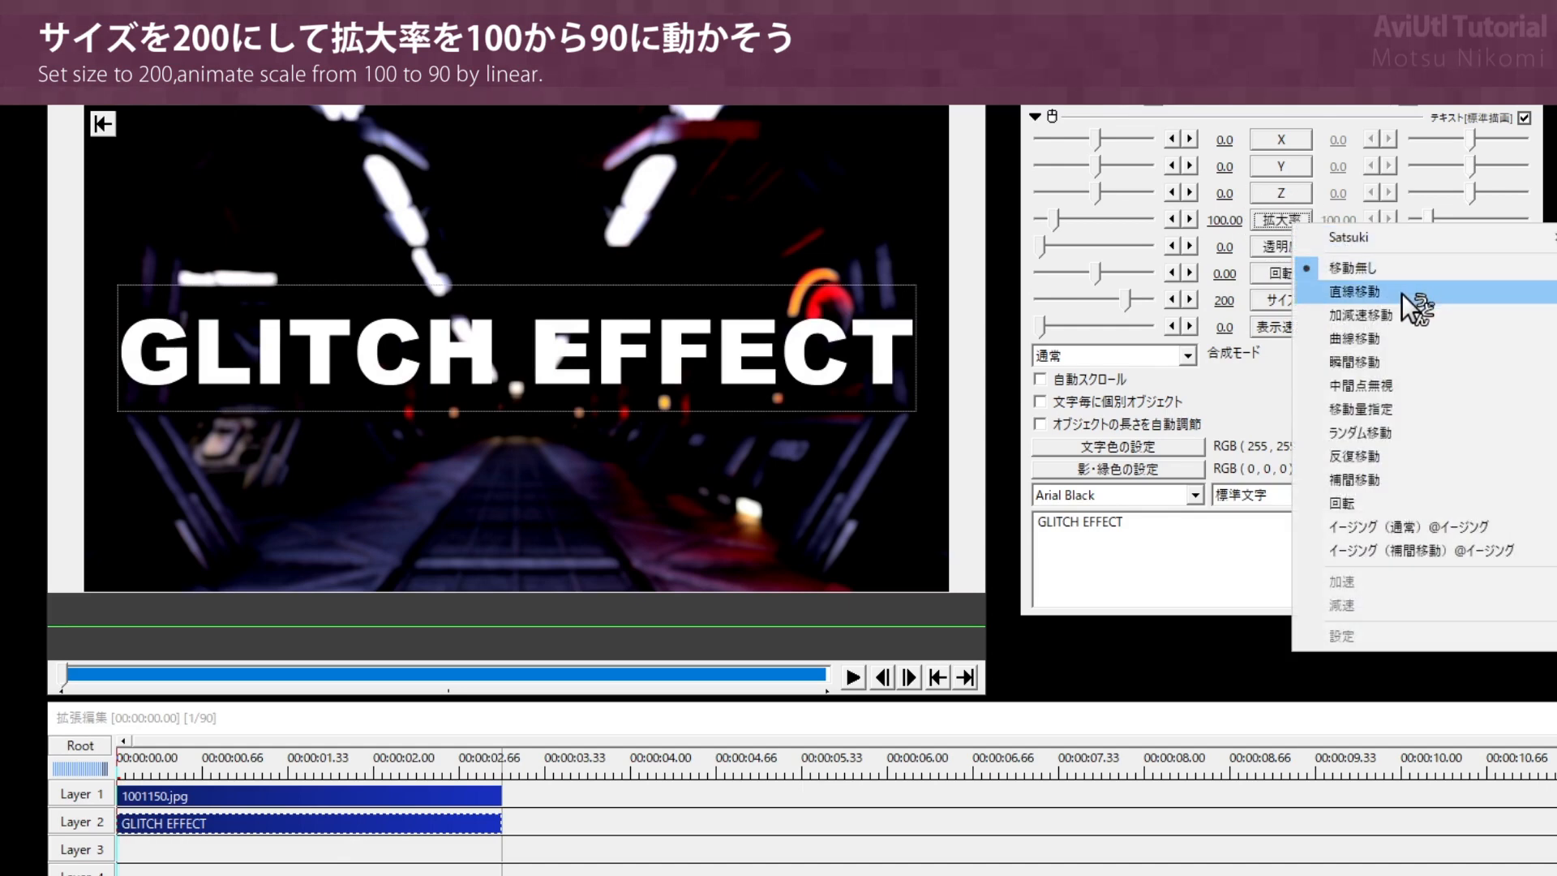
{"action": "left_click", "coordinate": [1468, 290]}
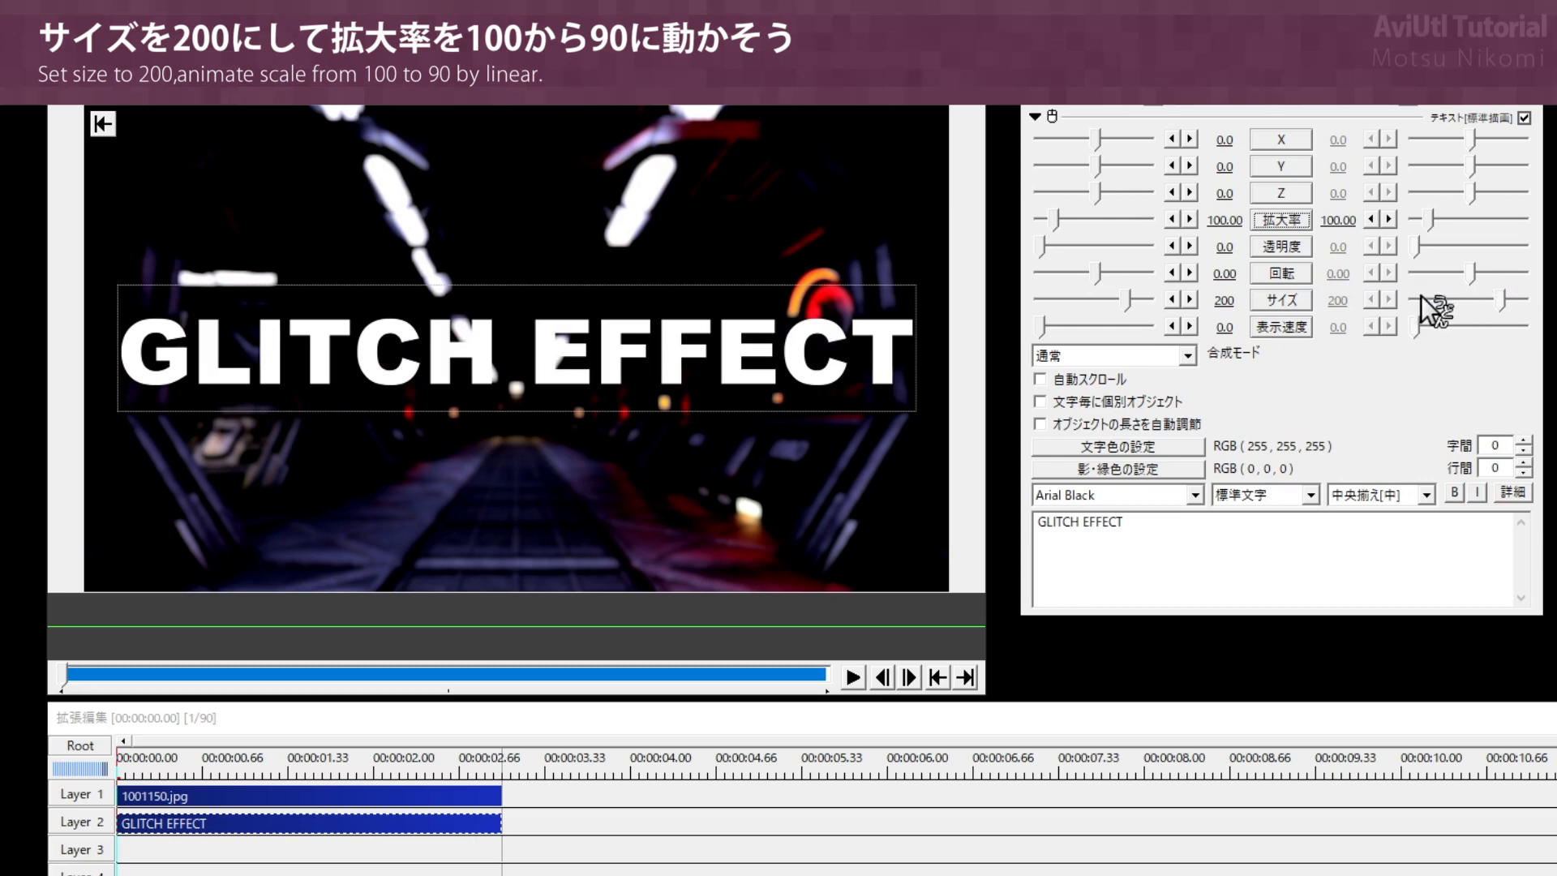
{"action": "left_click", "coordinate": [1340, 224]}
{"action": "type", "text": "90"}
{"action": "key", "text": "Return"}
{"action": "left_click", "coordinate": [123, 770]}
{"action": "left_click_drag", "start_coordinate": [121, 770], "coordinate": [365, 794]}
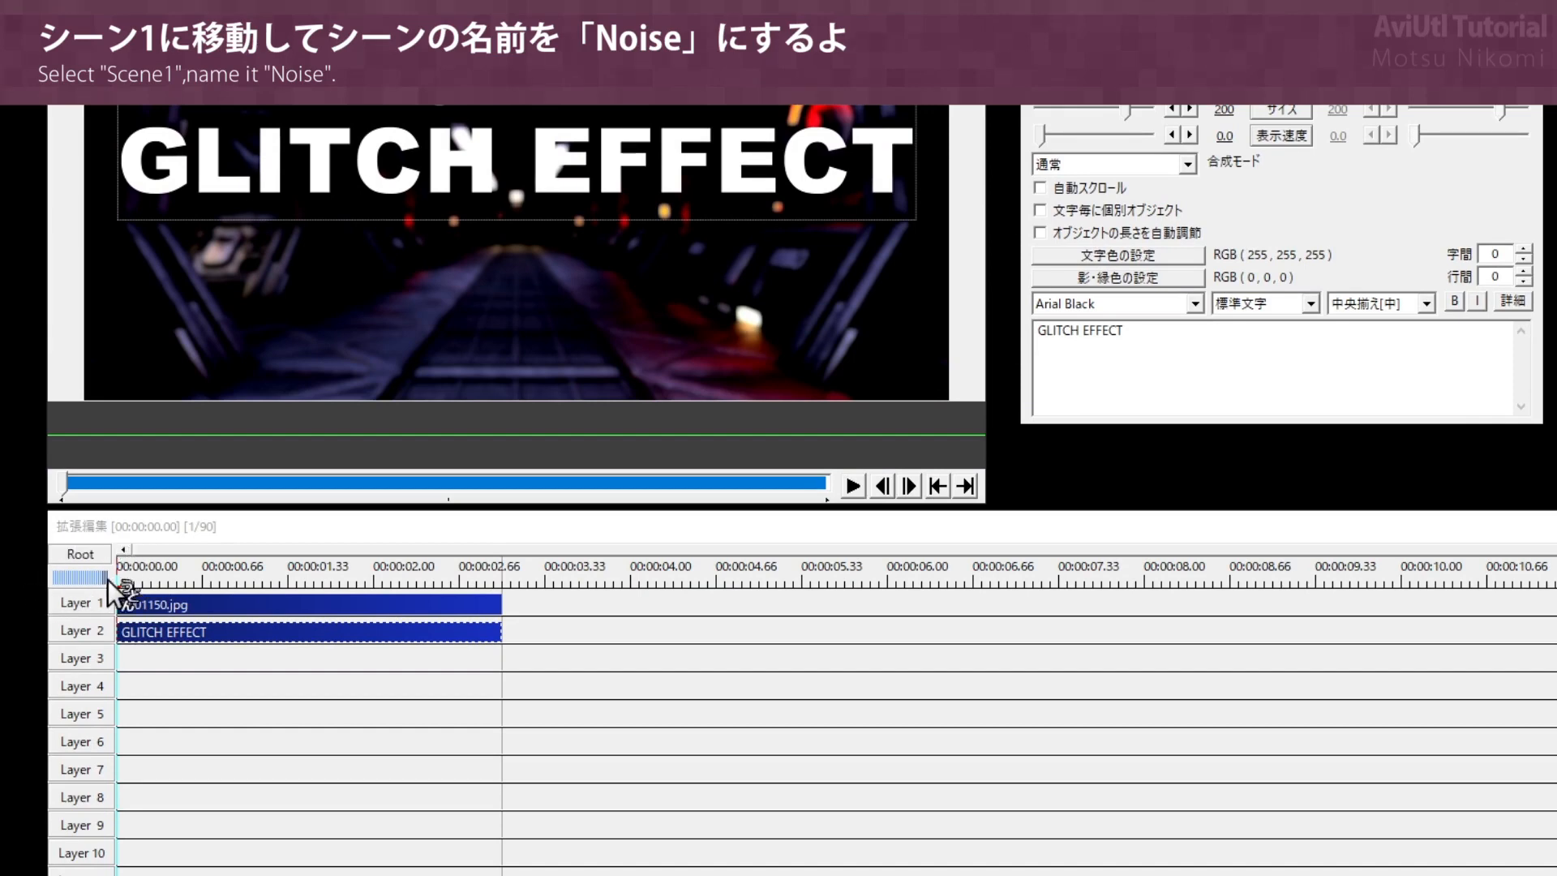
Step: Switch to Scene 1 and name it Noise in the scene settings (シーンの設定)
{"action": "left_click", "coordinate": [104, 558]}
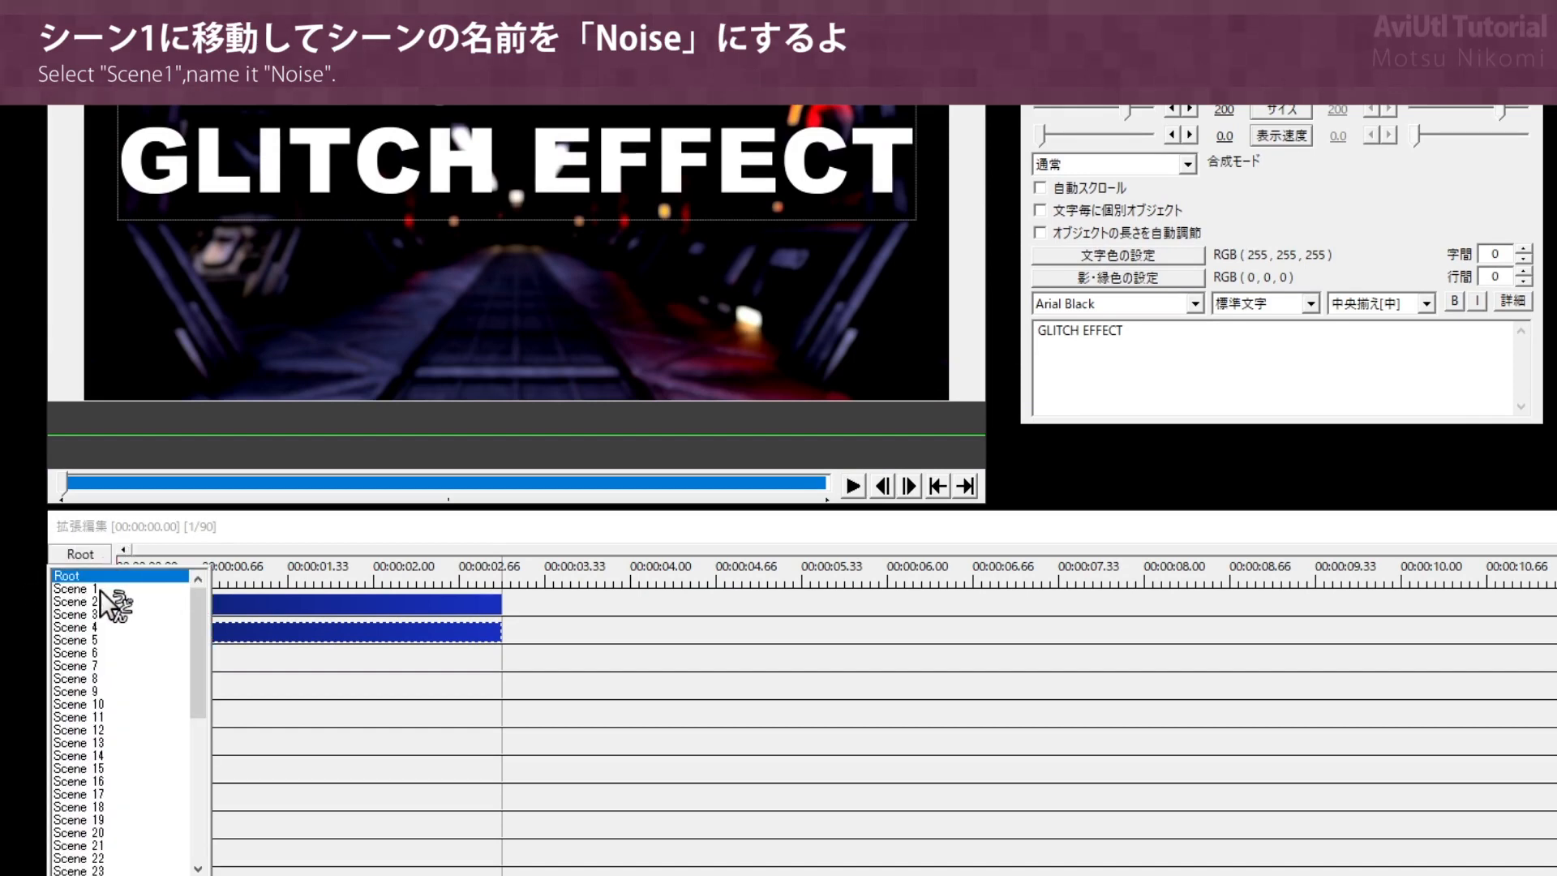
{"action": "left_click", "coordinate": [114, 589]}
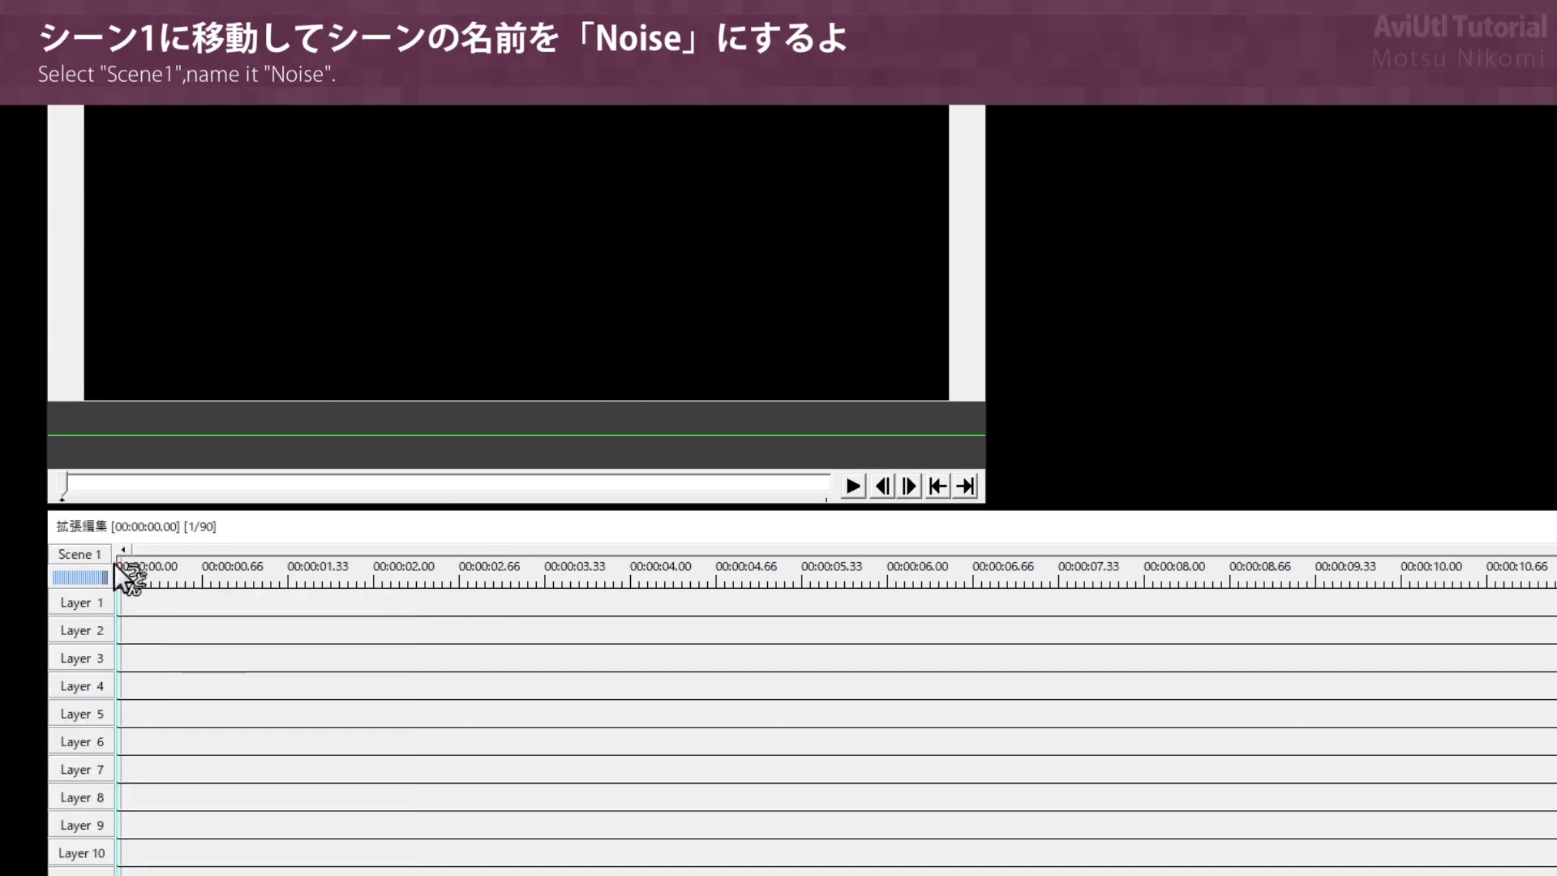
{"action": "right_click", "coordinate": [94, 553]}
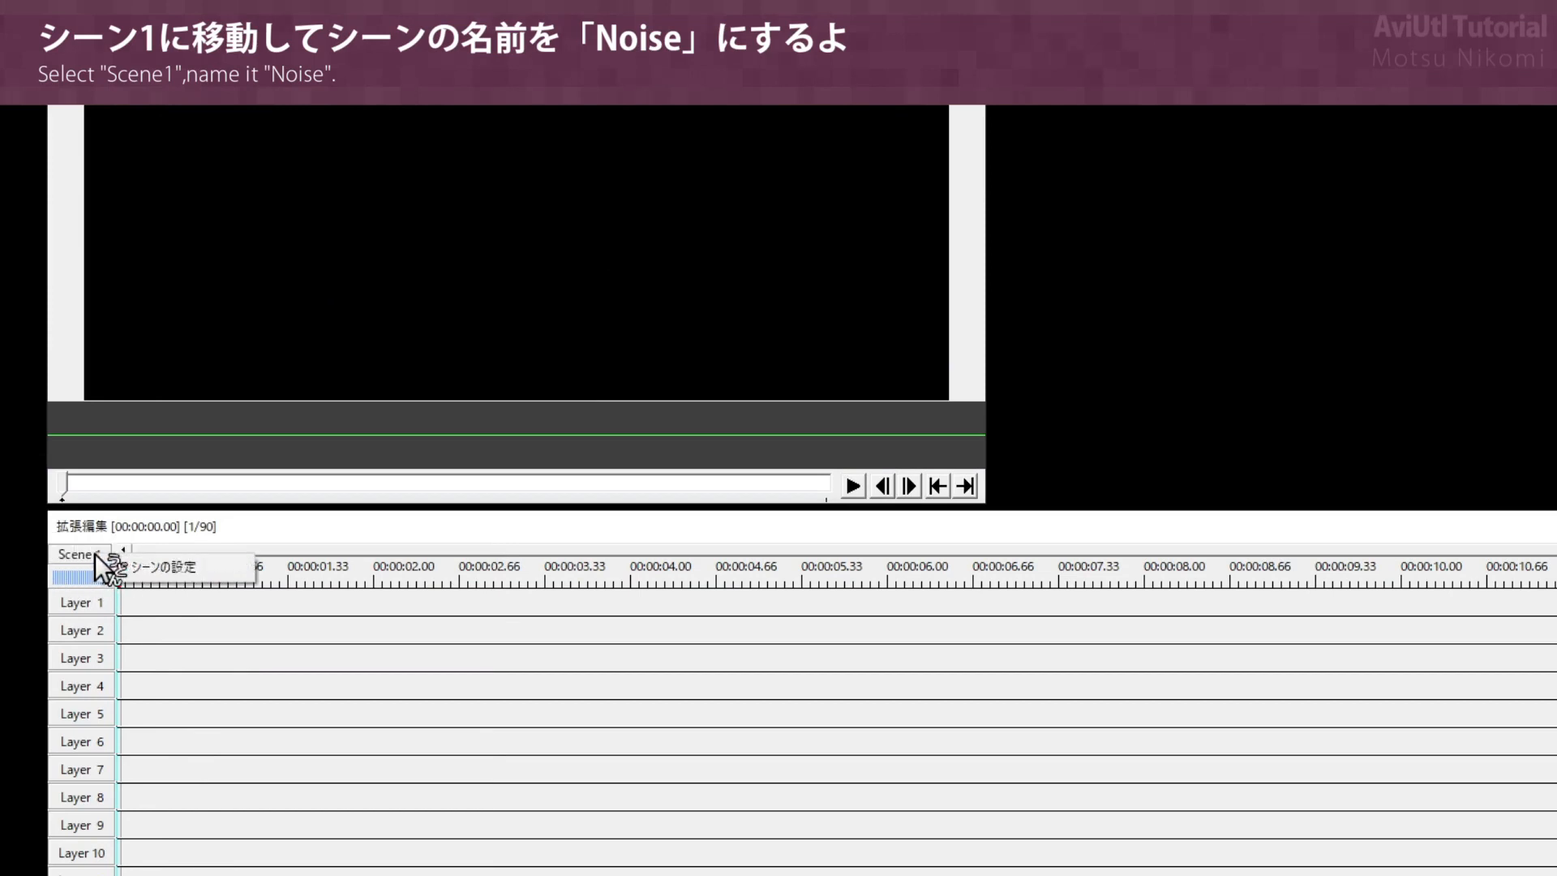
{"action": "left_click", "coordinate": [182, 573]}
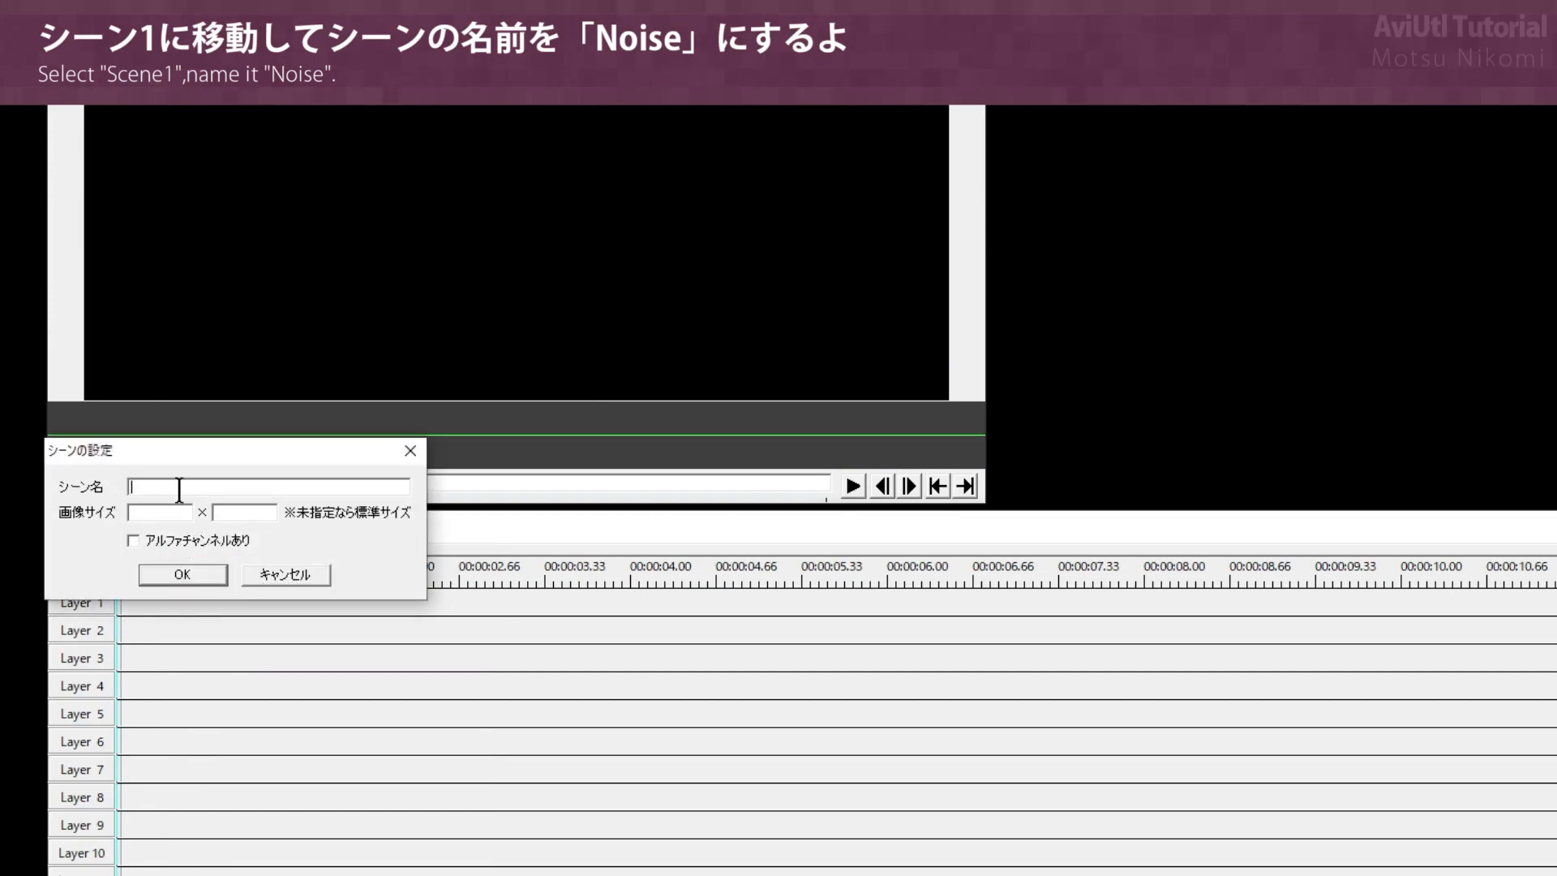
{"action": "type", "text": "Noise"}
{"action": "left_click", "coordinate": [183, 579]}
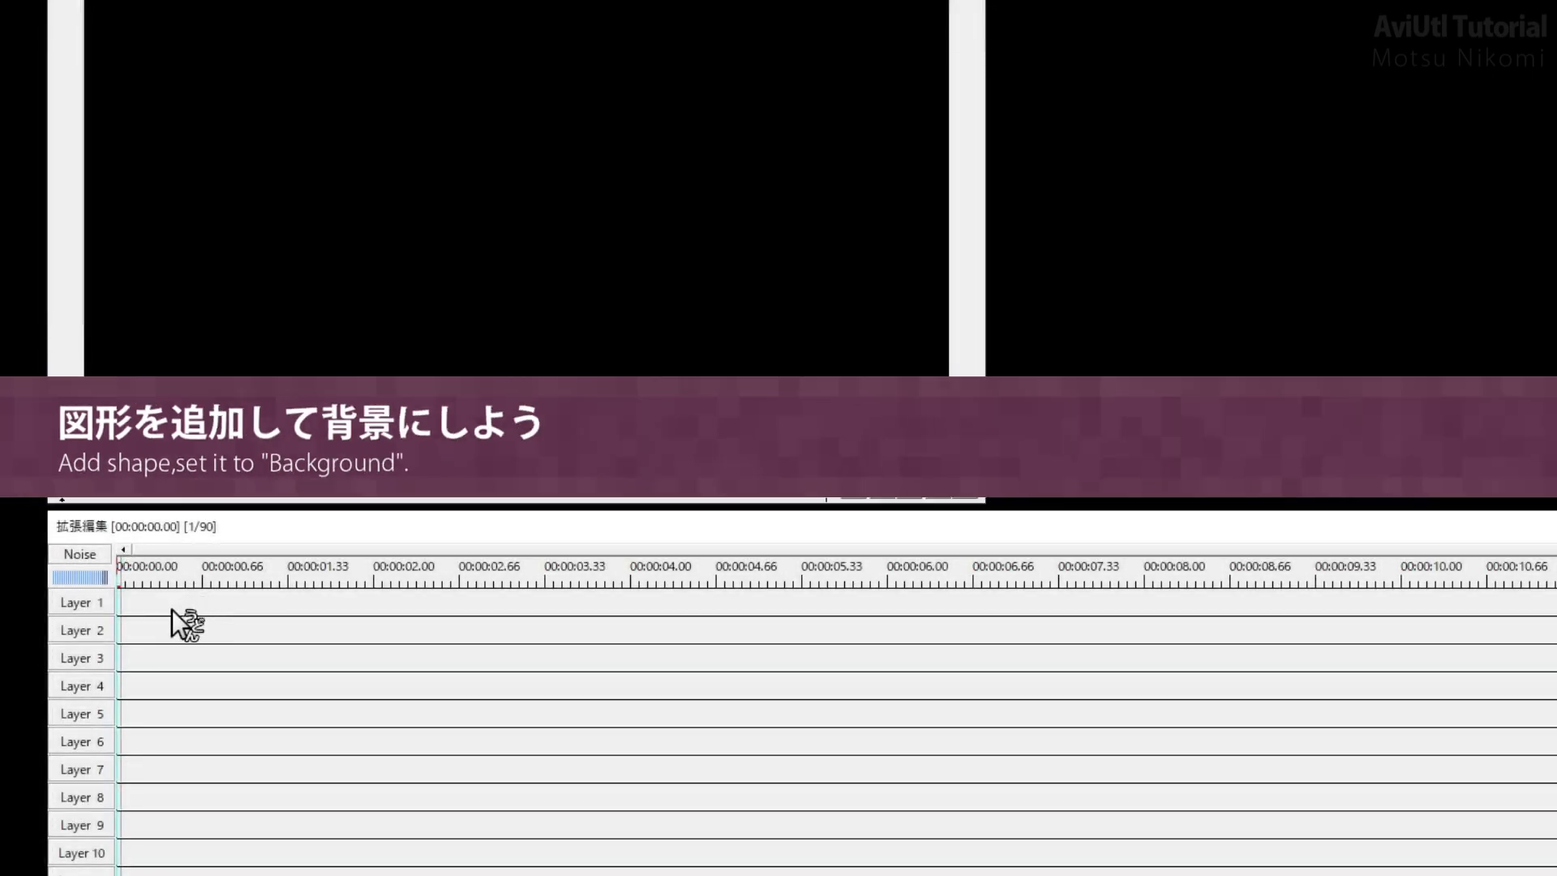
Step: Add a shape (図形) object to Layer 1 of the Noise scene and move it to the timeline's start
{"action": "right_click", "coordinate": [140, 605]}
{"action": "mouse_move", "coordinate": [208, 626]}
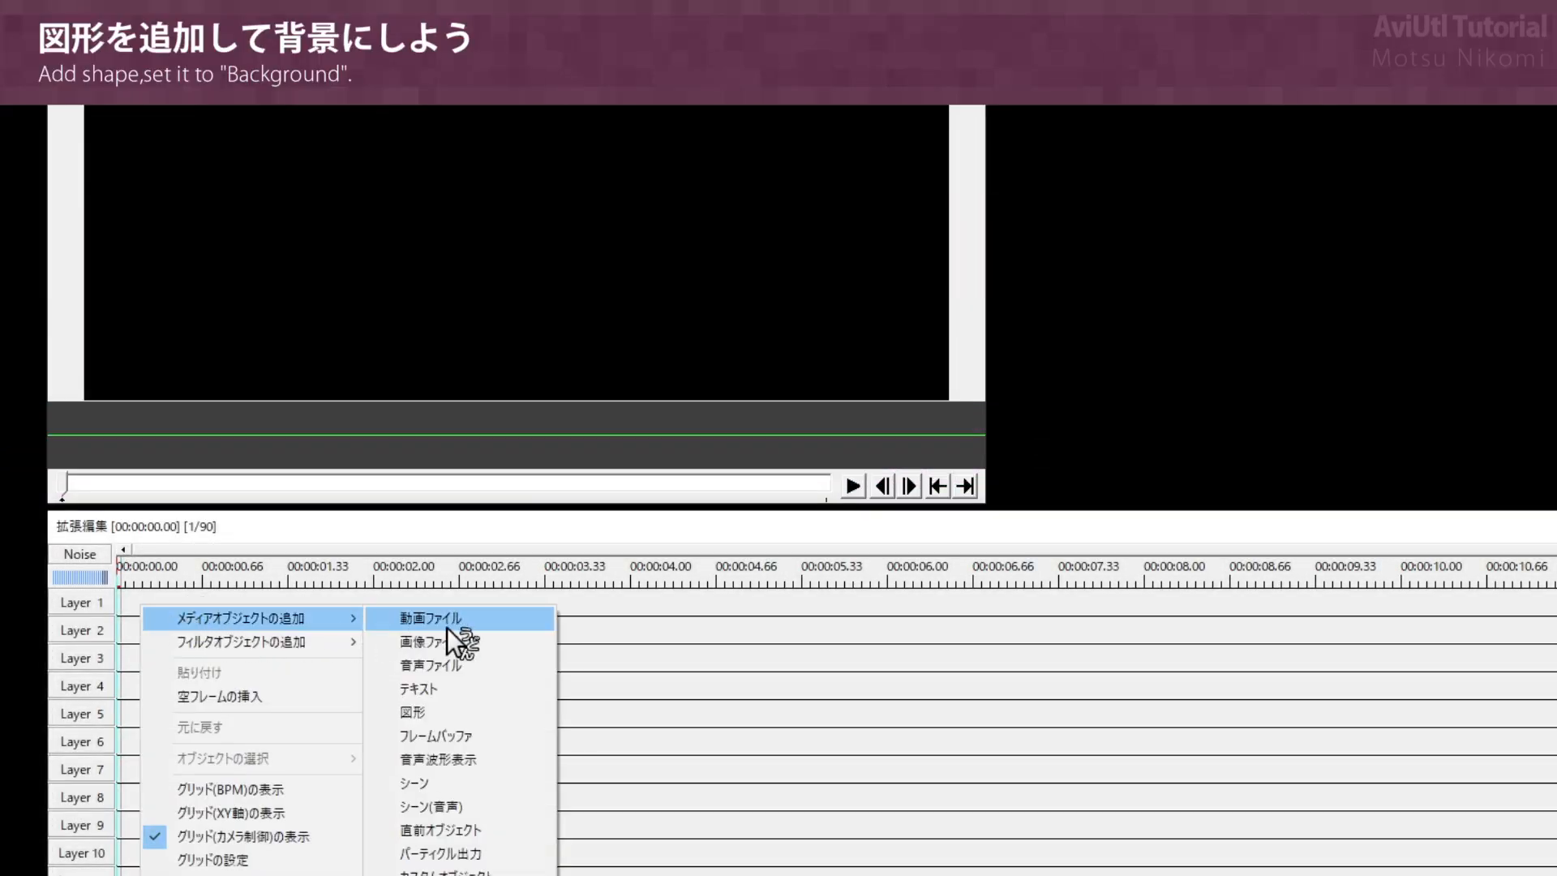
{"action": "left_click", "coordinate": [511, 717]}
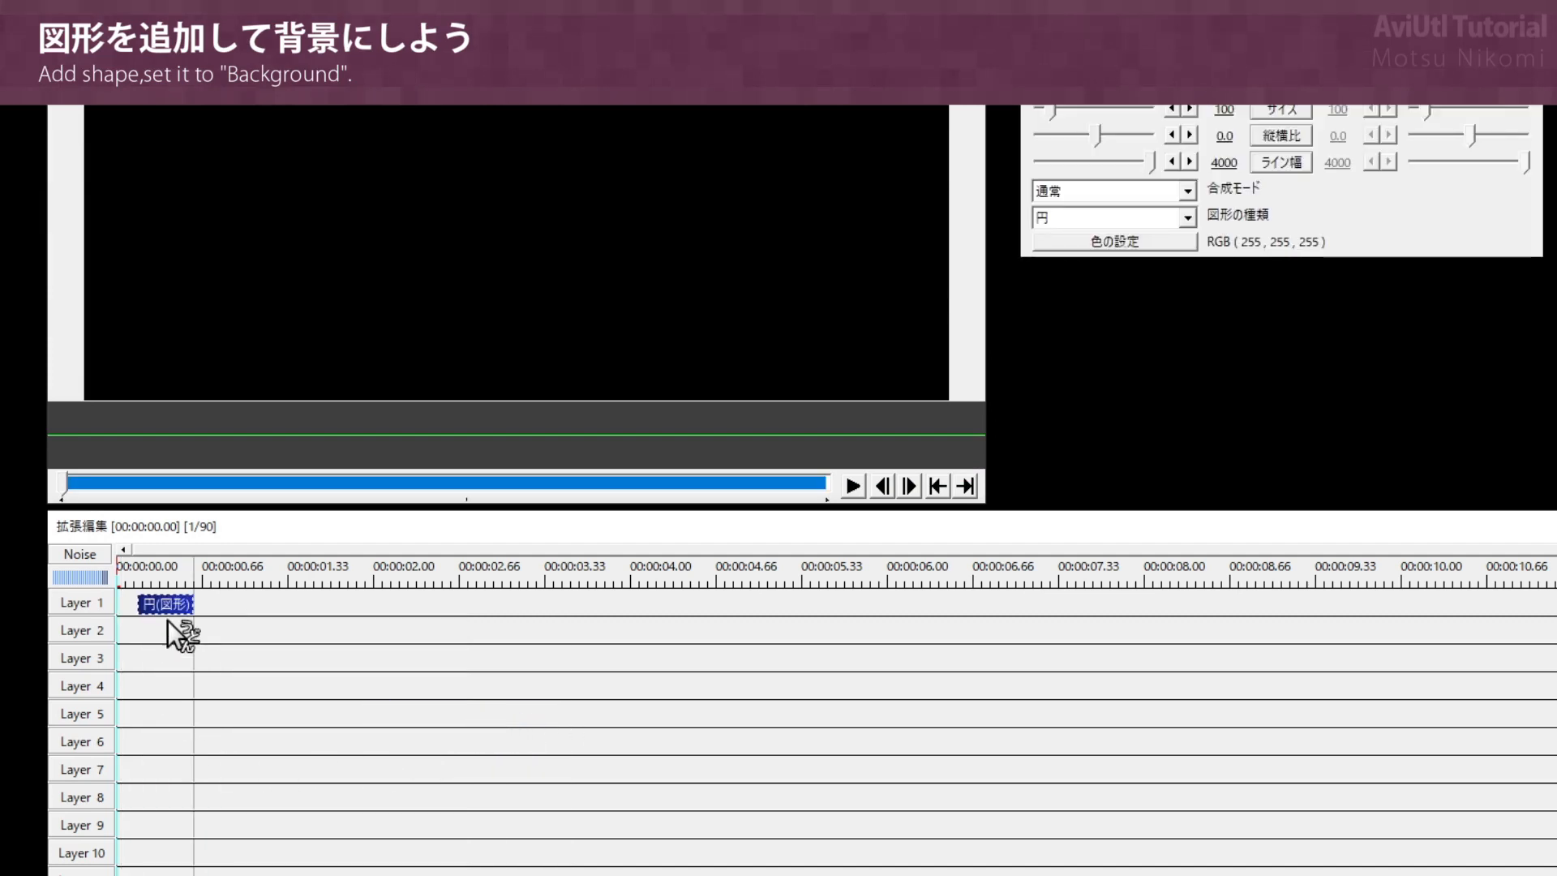
{"action": "left_click_drag", "start_coordinate": [164, 603], "coordinate": [144, 603]}
Step: Set the shape object's length to 3 seconds and its shape type (図形の種類) to 背景
{"action": "right_click", "coordinate": [130, 605]}
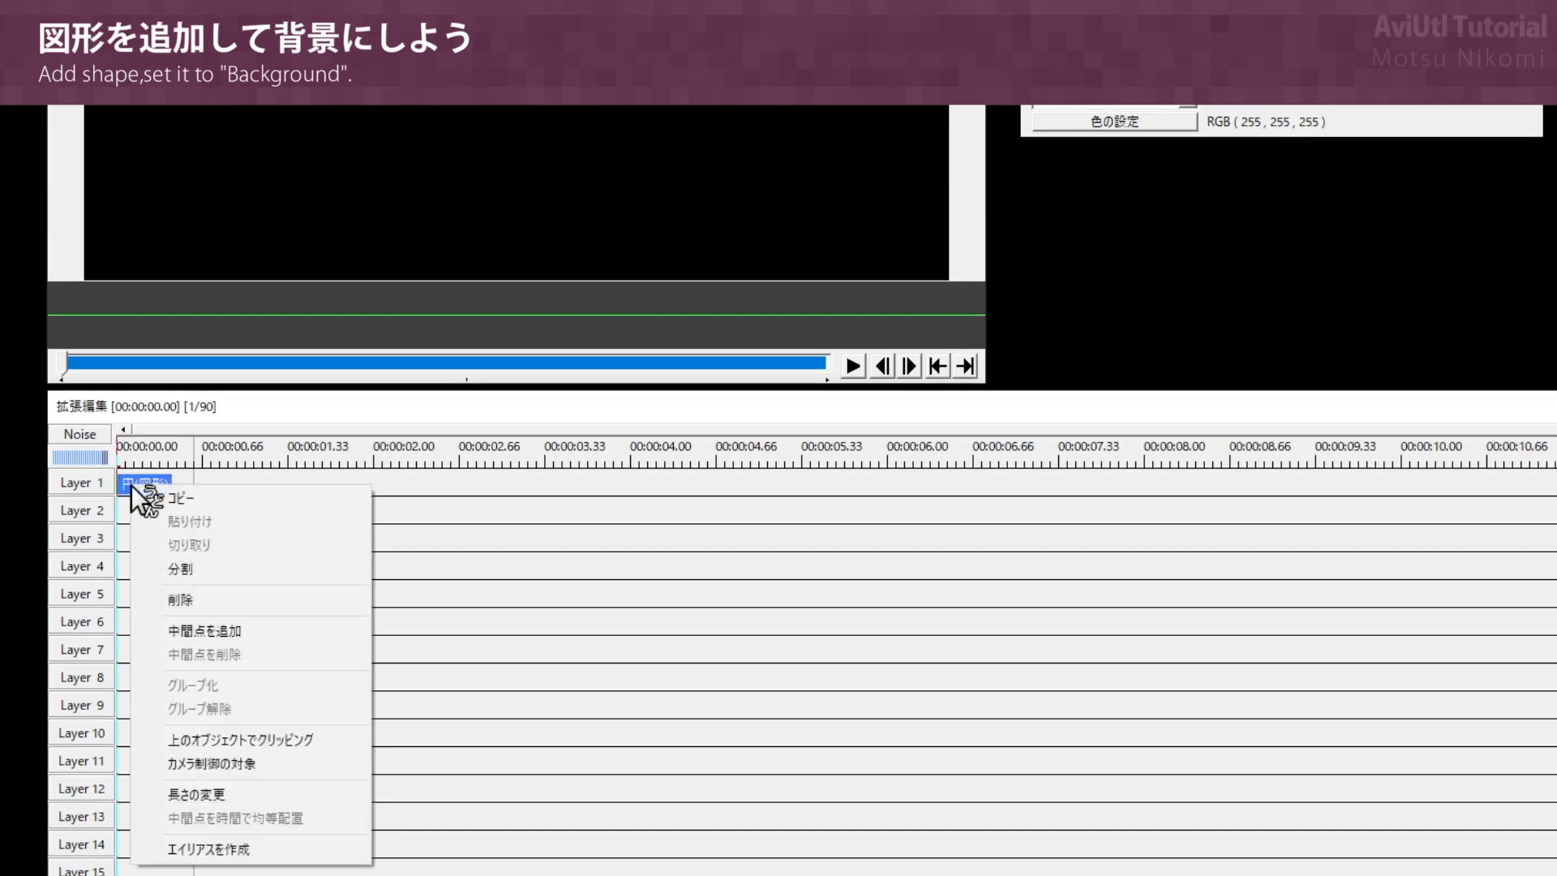
{"action": "left_click", "coordinate": [287, 793]}
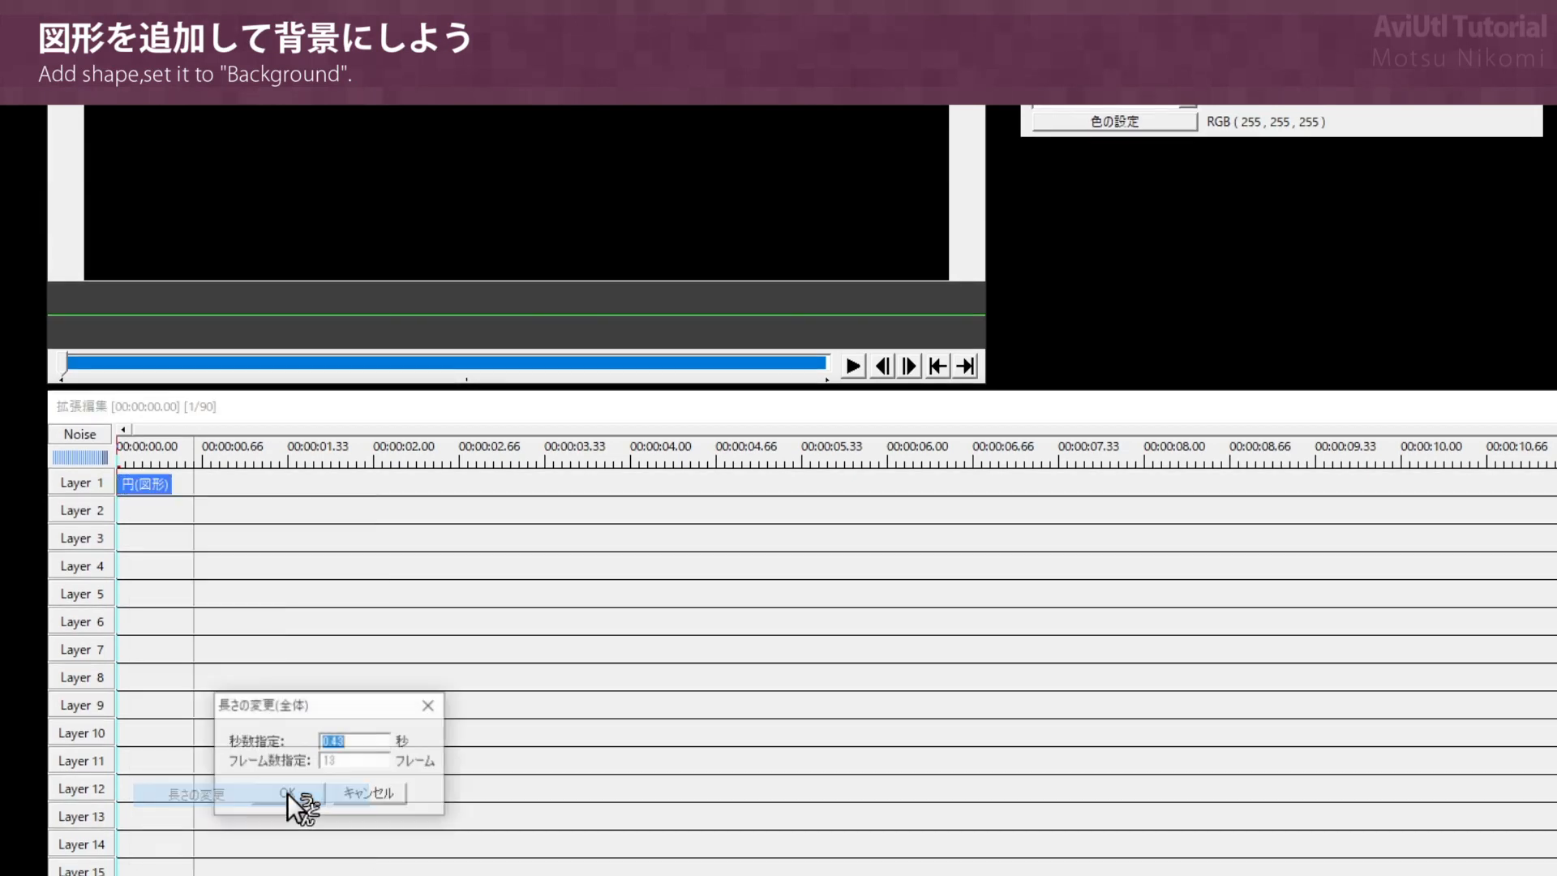
{"action": "type", "text": "3"}
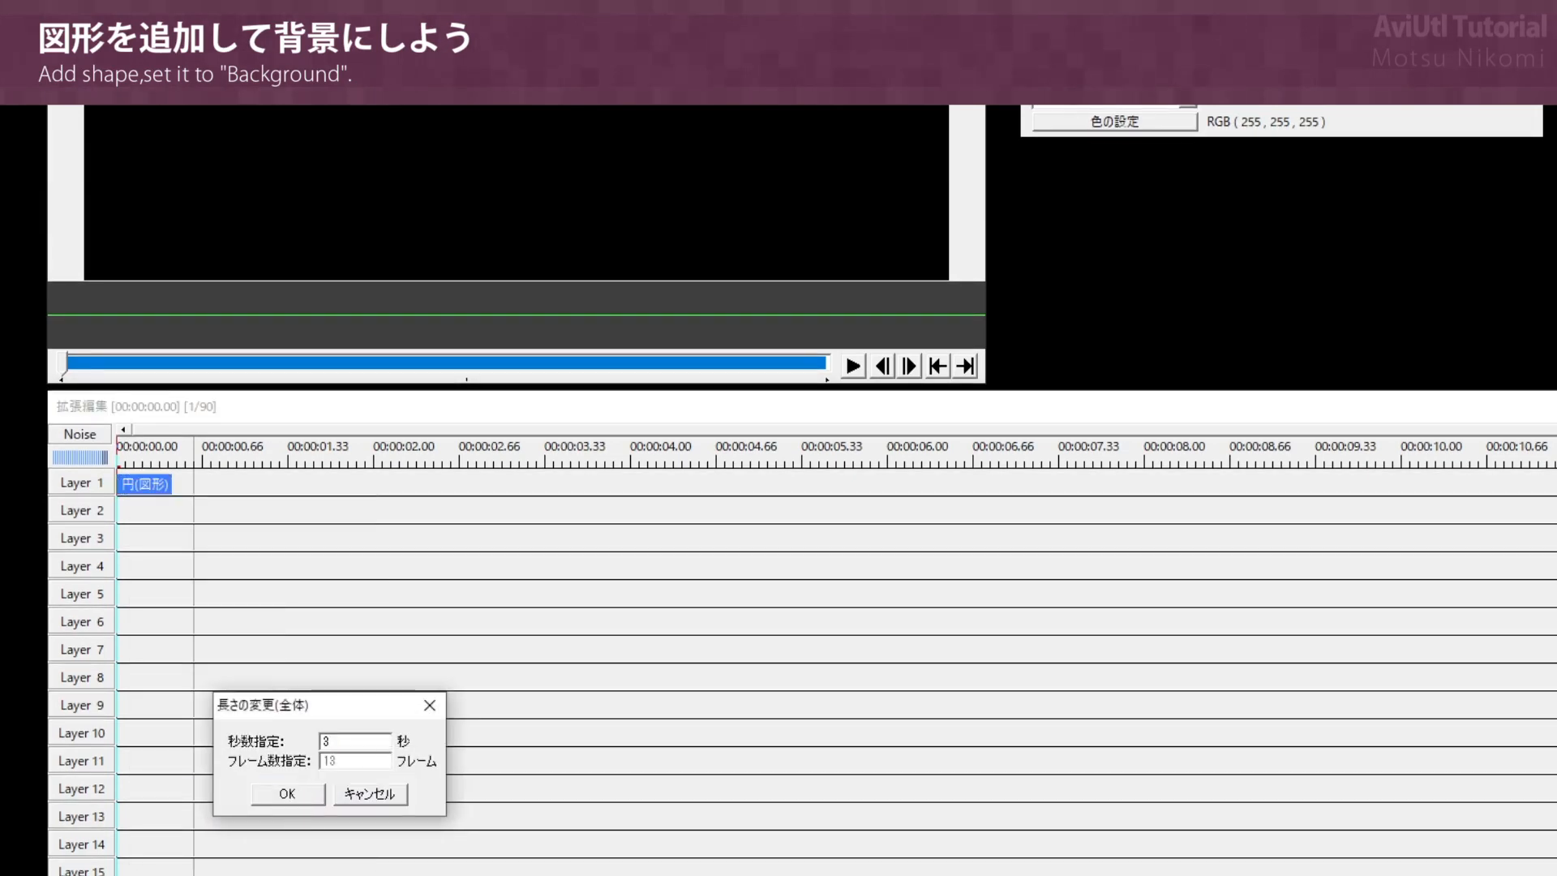
{"action": "left_click", "coordinate": [276, 786]}
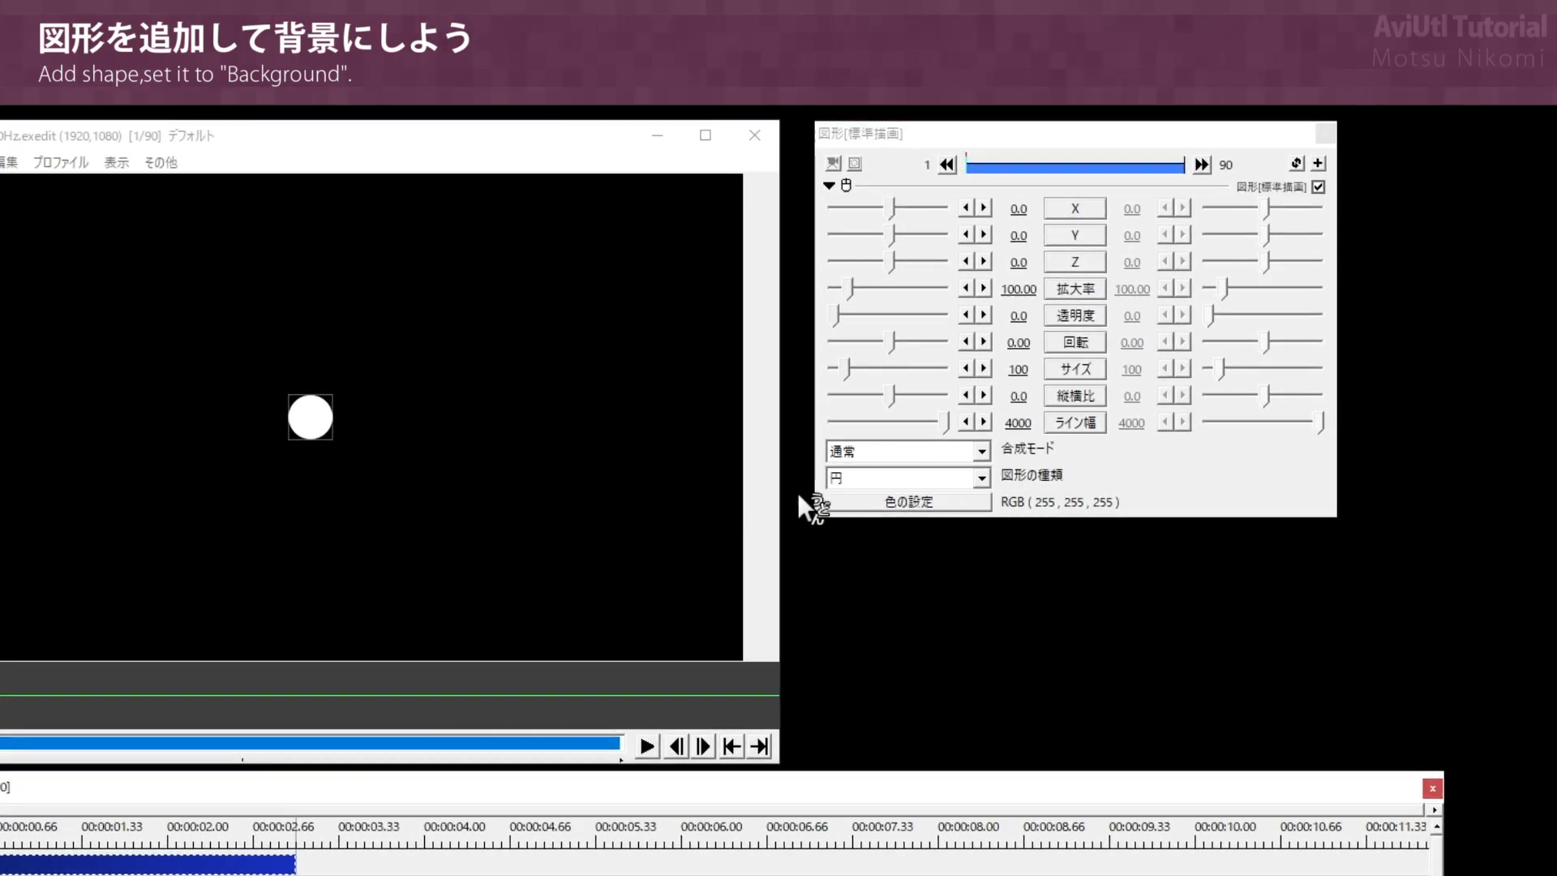
{"action": "left_click", "coordinate": [976, 478]}
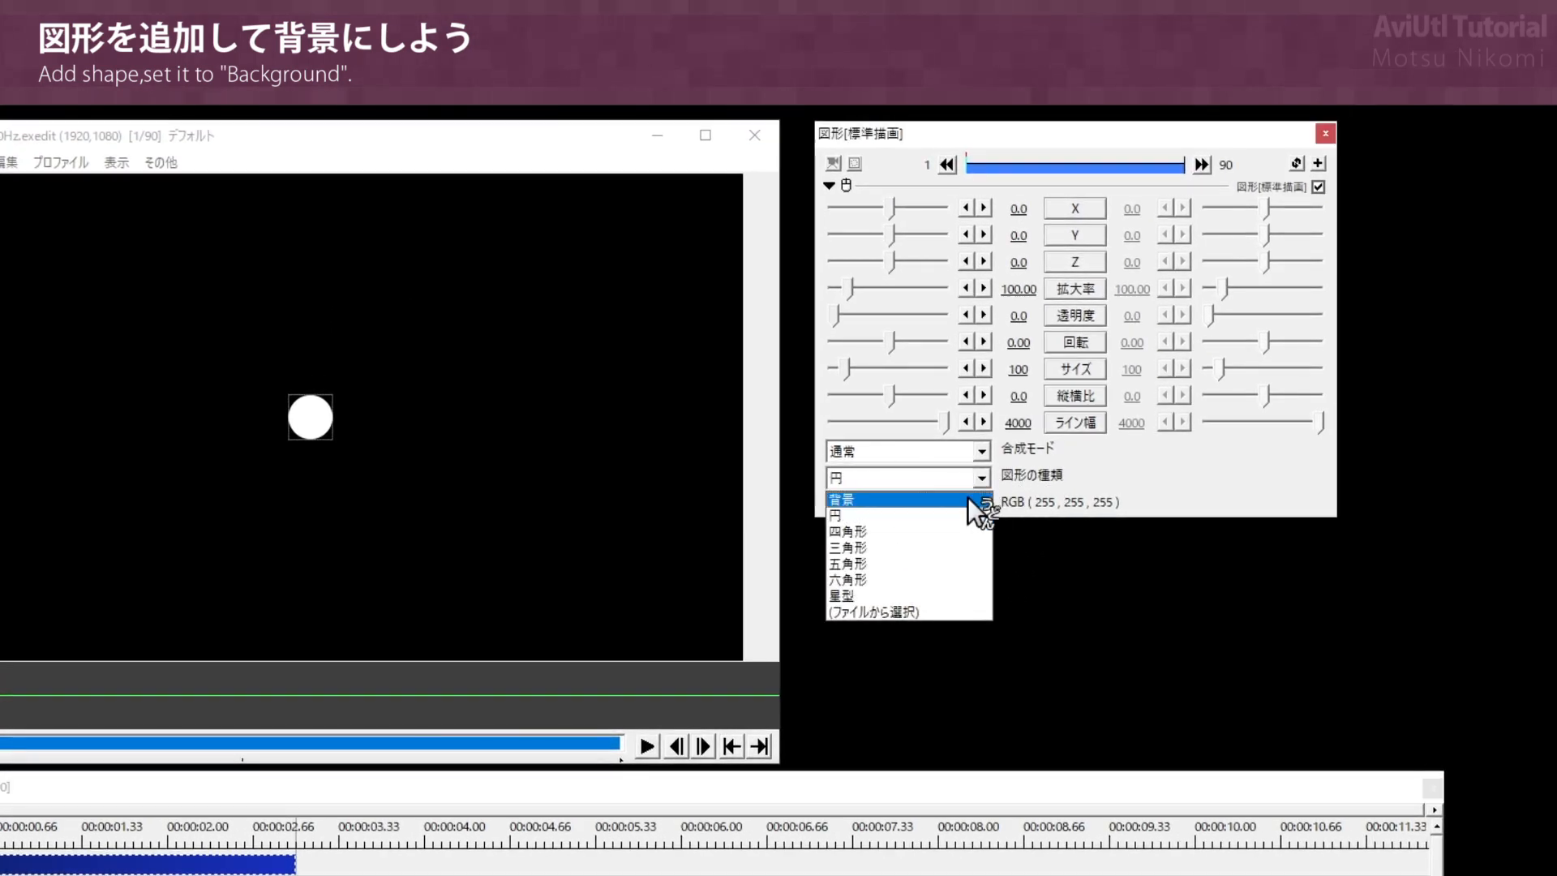
{"action": "left_click", "coordinate": [967, 497]}
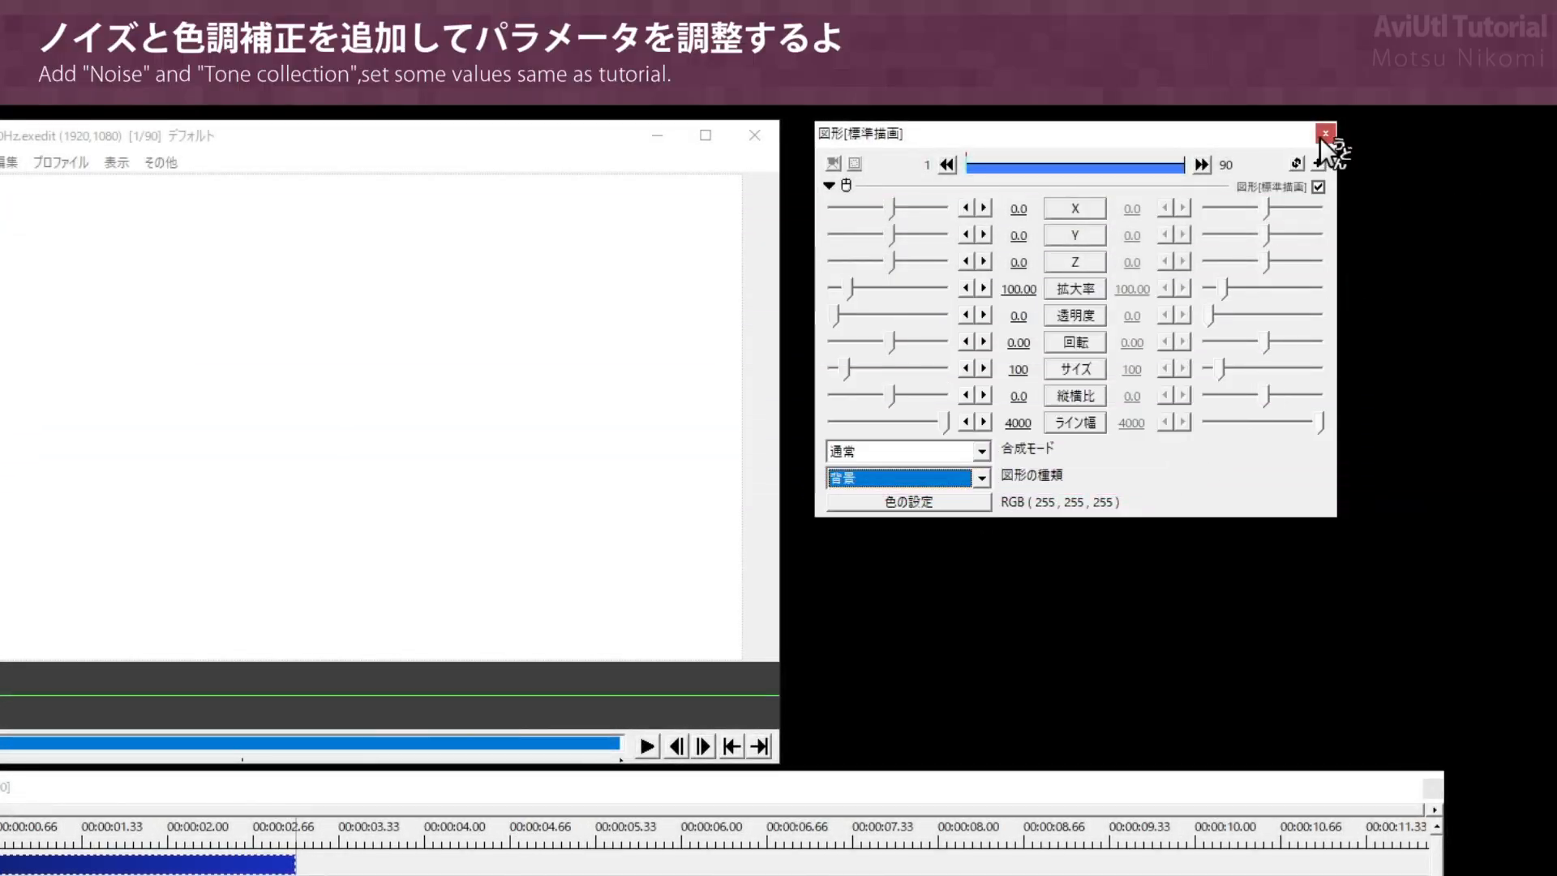
Step: Add the ノイズ effect to the background shape with 周期X set to 2 and 周期Y set to 20
{"action": "left_click", "coordinate": [1319, 165]}
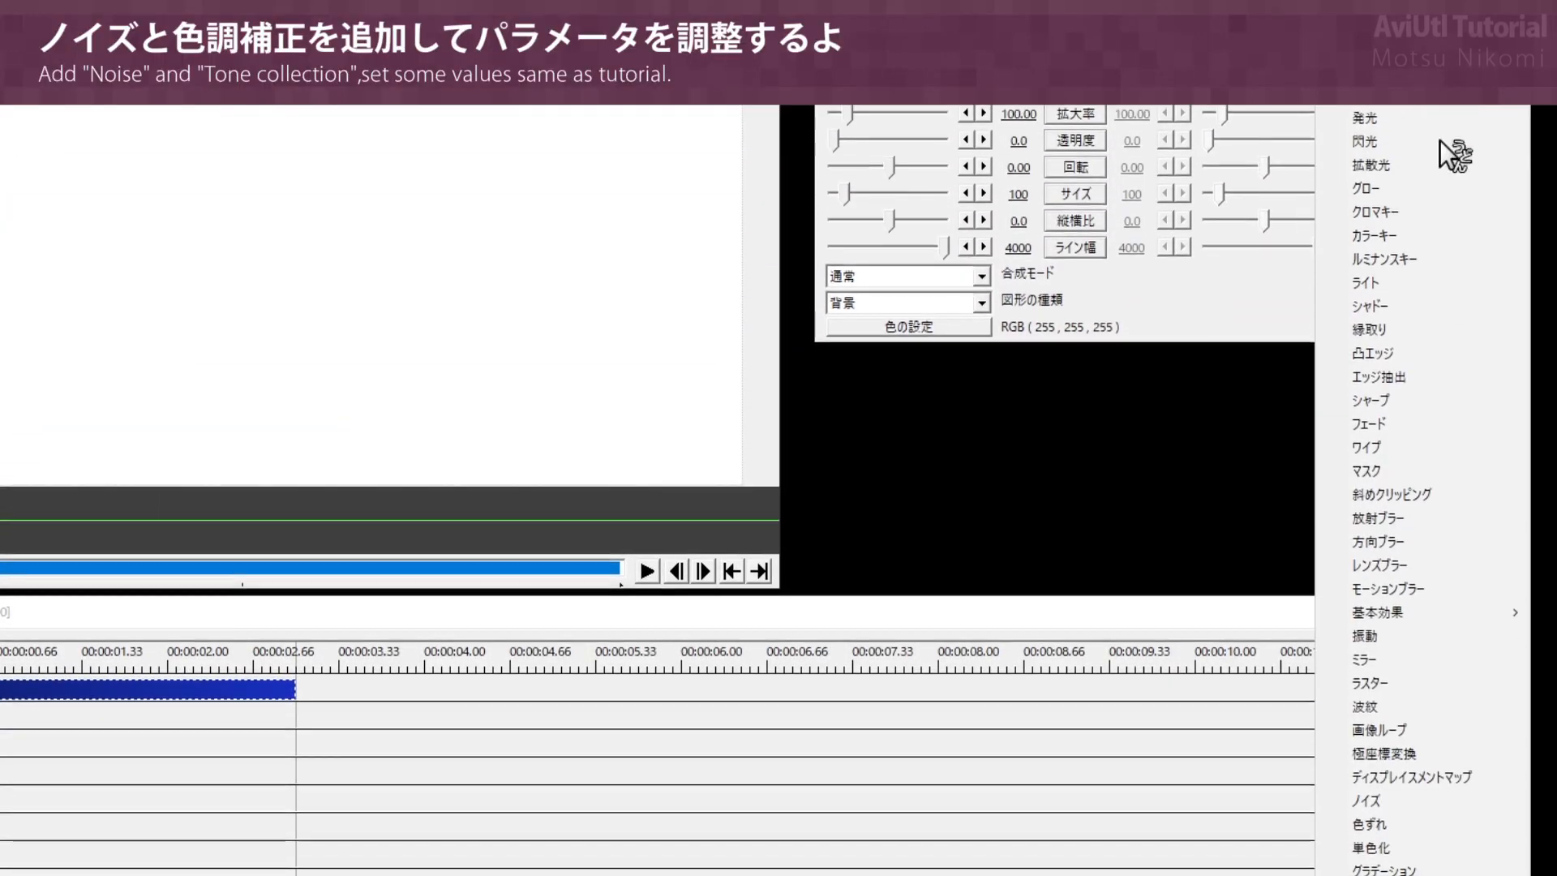
{"action": "left_click", "coordinate": [1471, 800]}
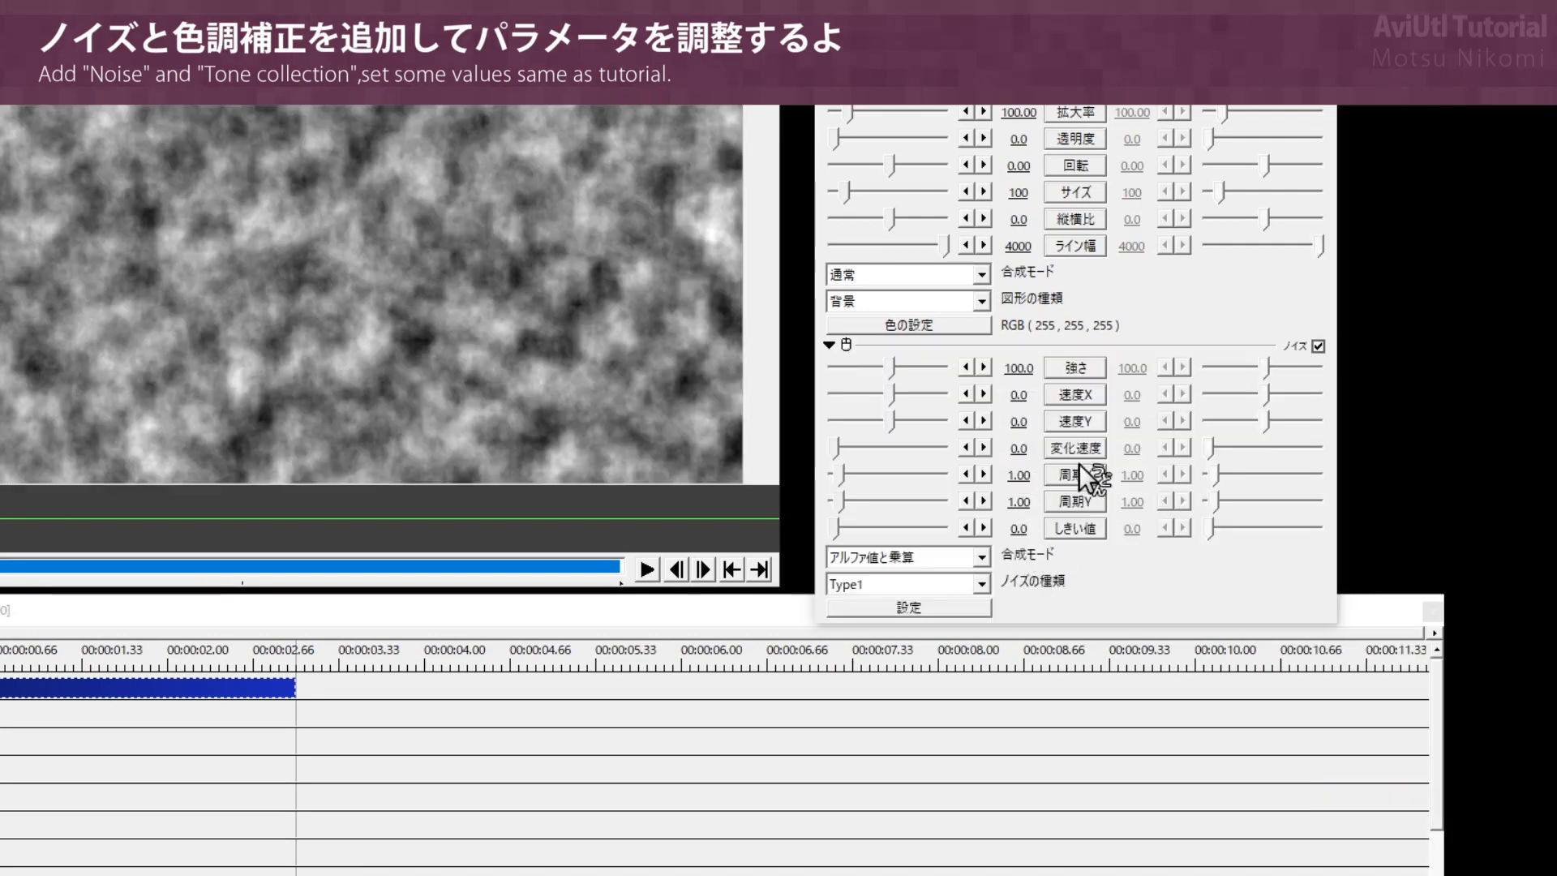
{"action": "left_click", "coordinate": [1019, 477]}
{"action": "type", "text": "2"}
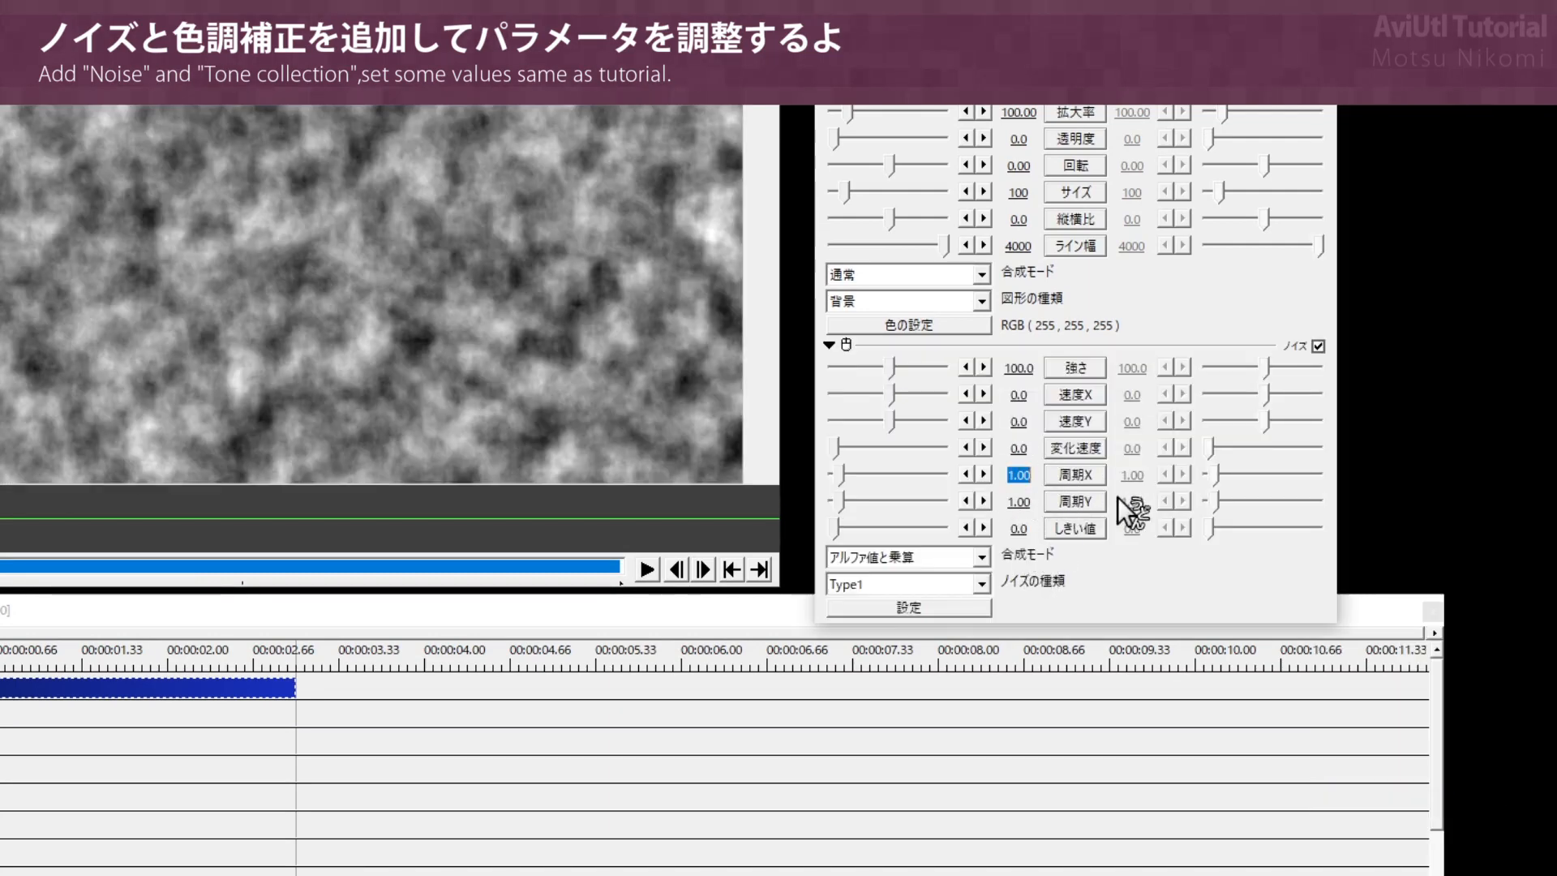
{"action": "key", "text": "Return"}
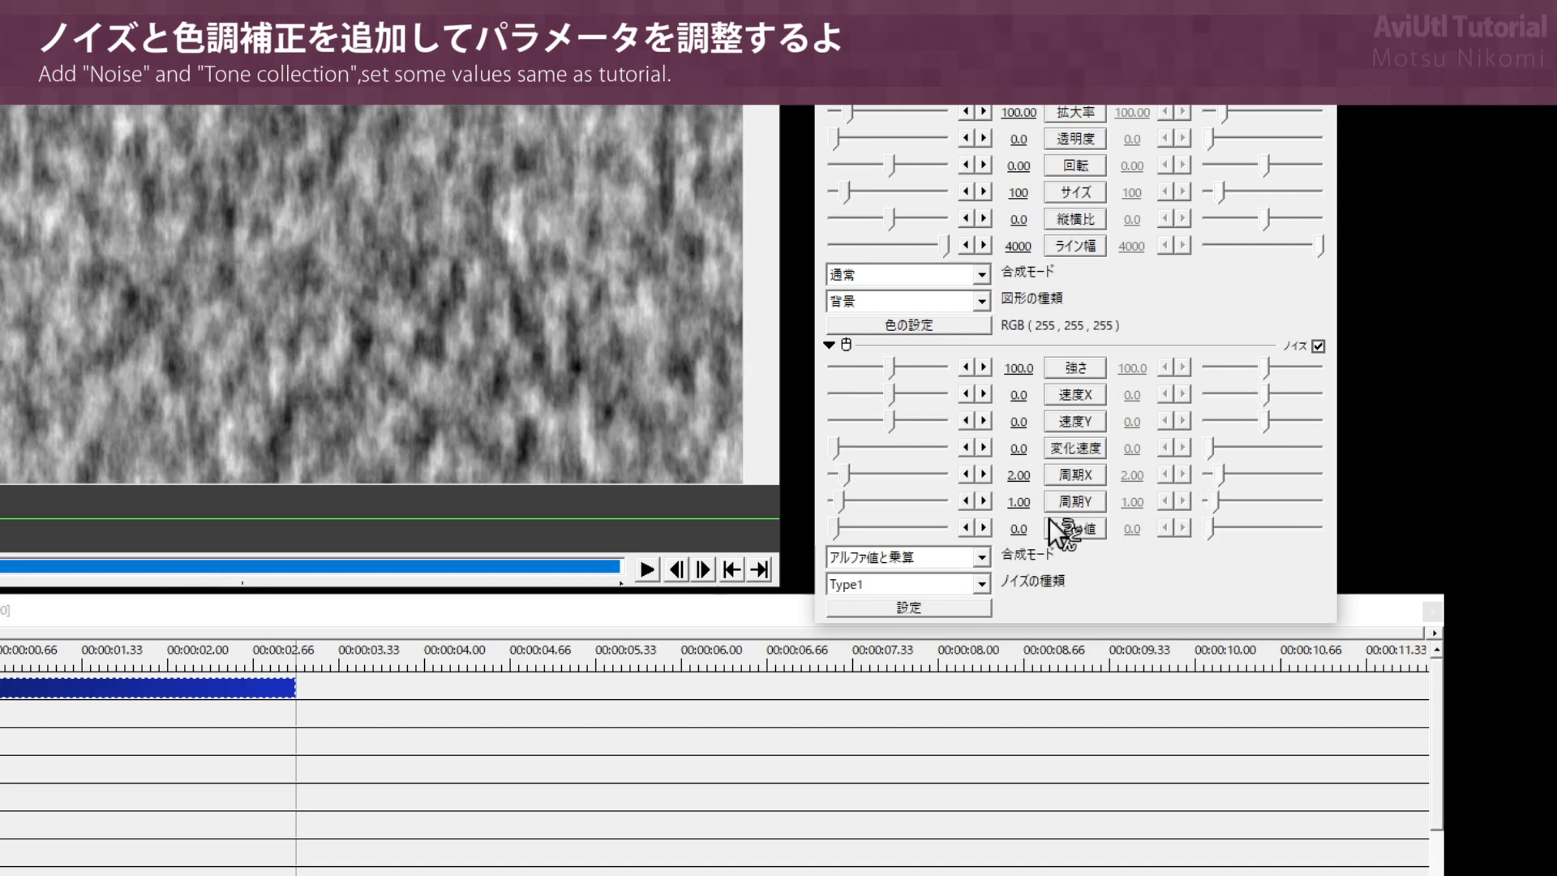
{"action": "left_click", "coordinate": [1018, 502]}
{"action": "type", "text": "20"}
{"action": "key", "text": "Return"}
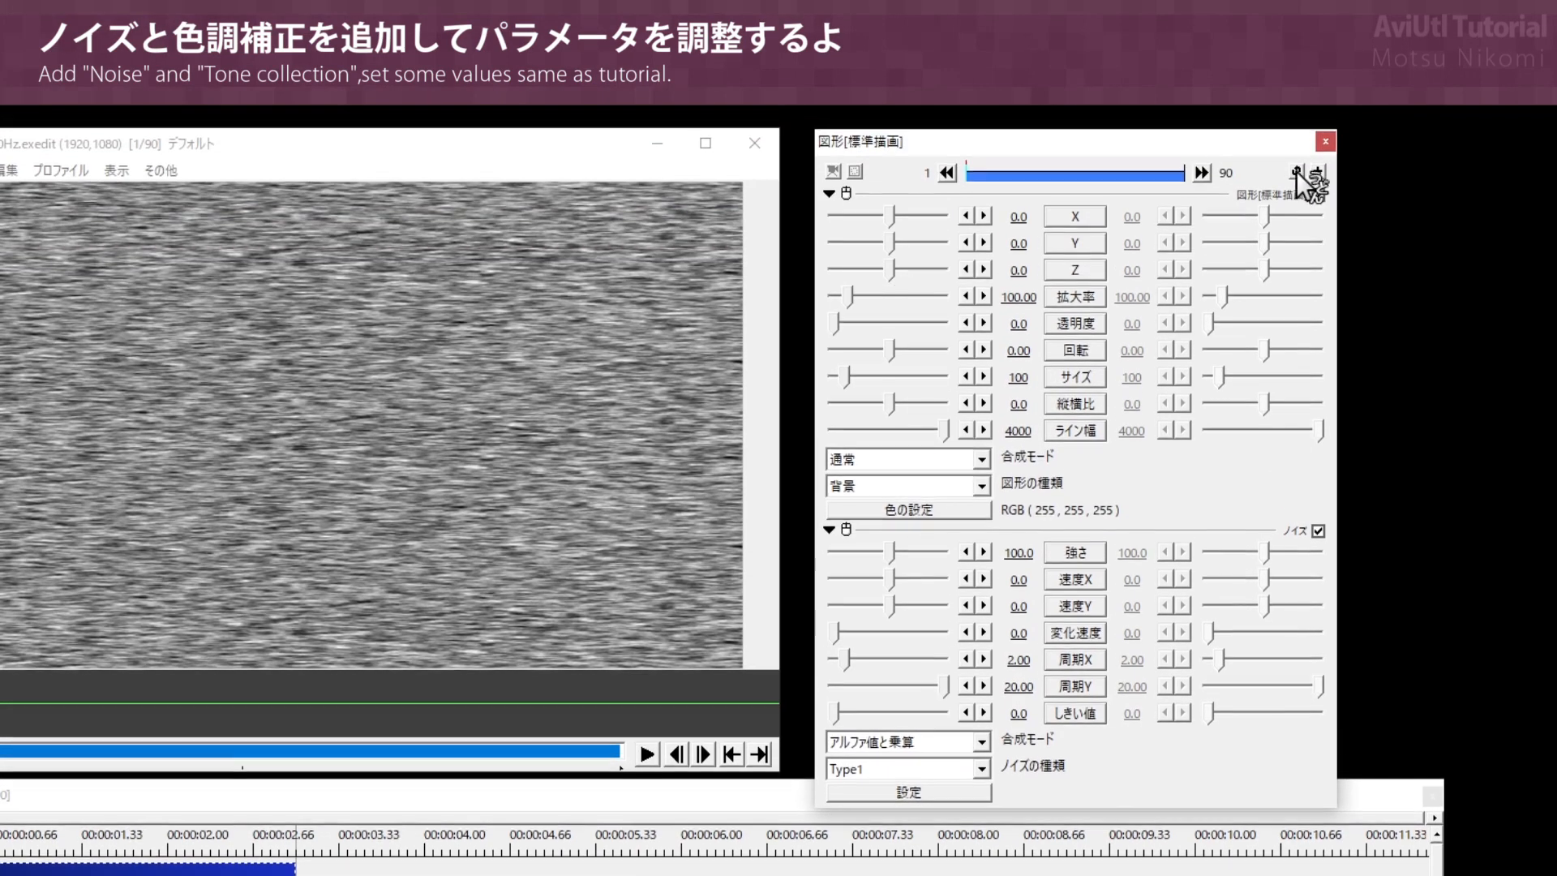
Step: Add the 色調補正 effect to the background shape and set its contrast (コントラスト) to 200
{"action": "left_click", "coordinate": [1312, 173]}
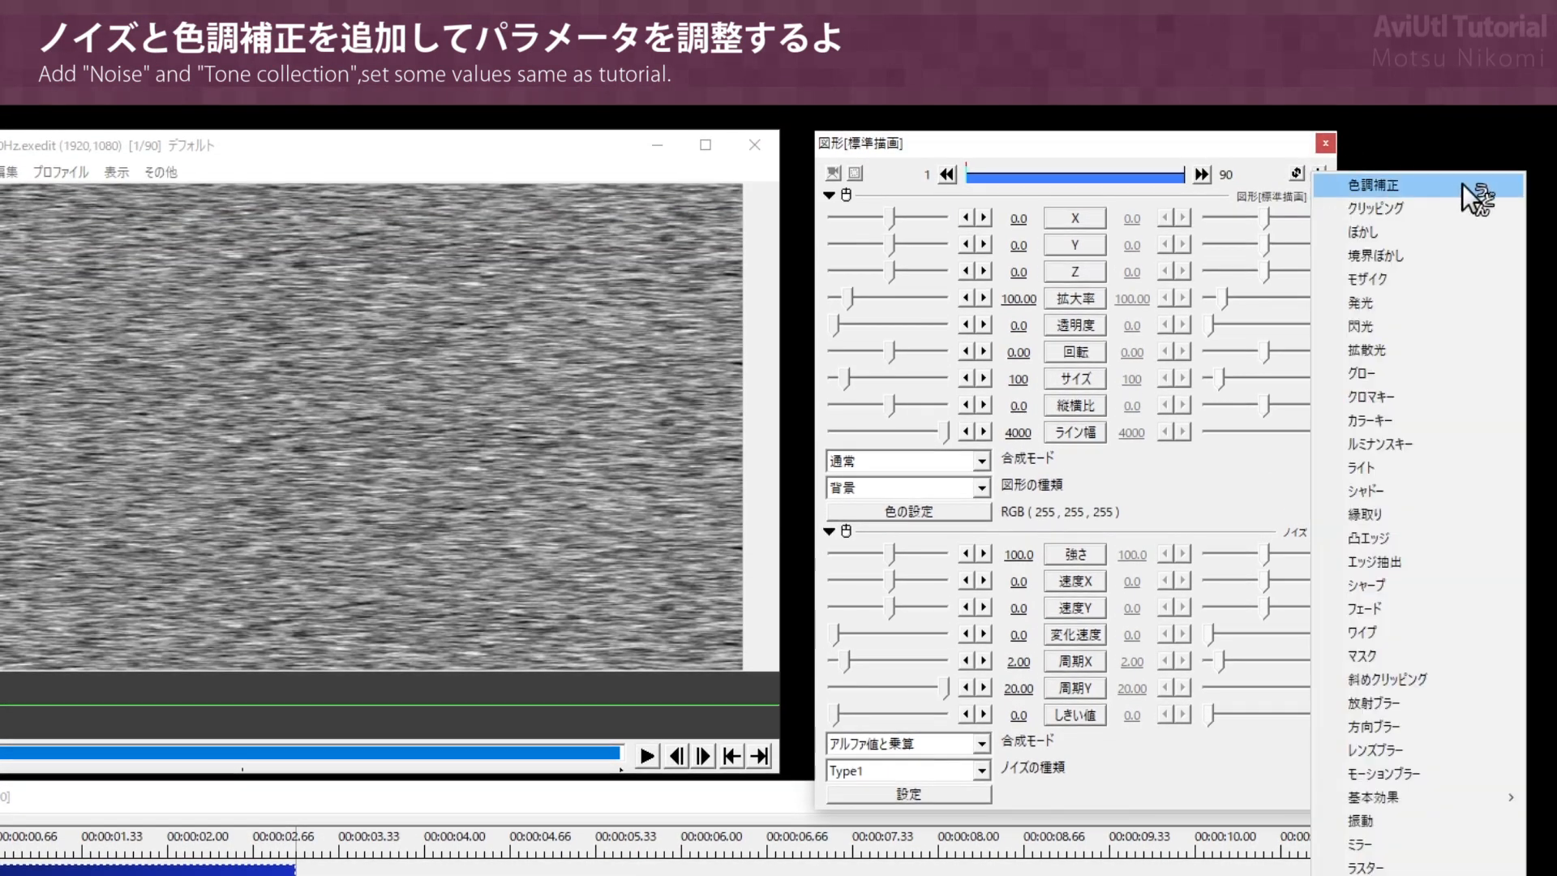
{"action": "left_click", "coordinate": [1485, 187]}
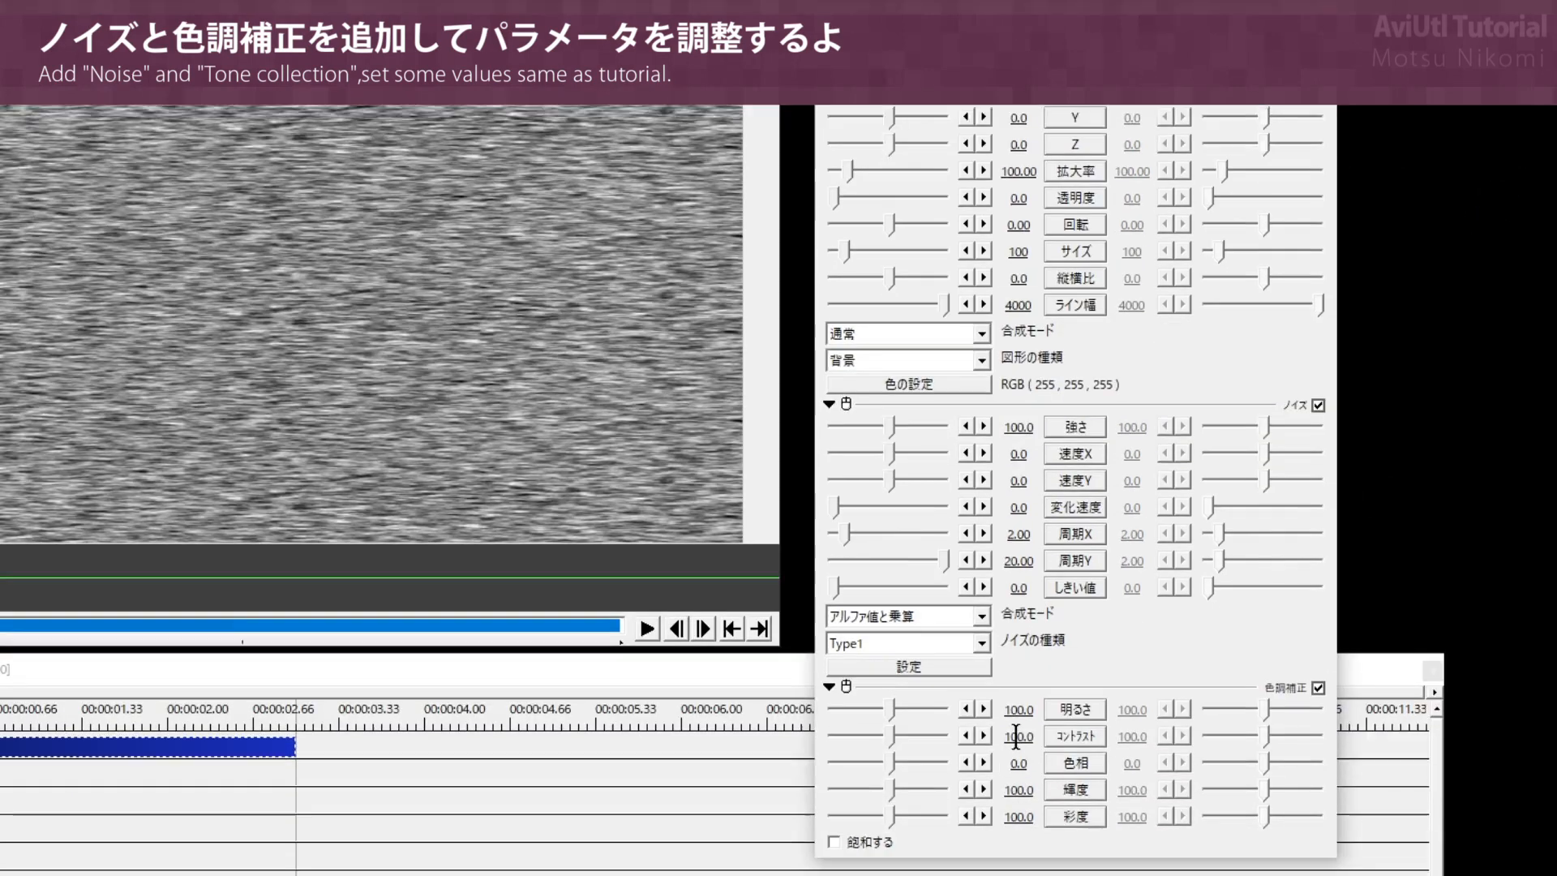
{"action": "left_click", "coordinate": [1017, 736]}
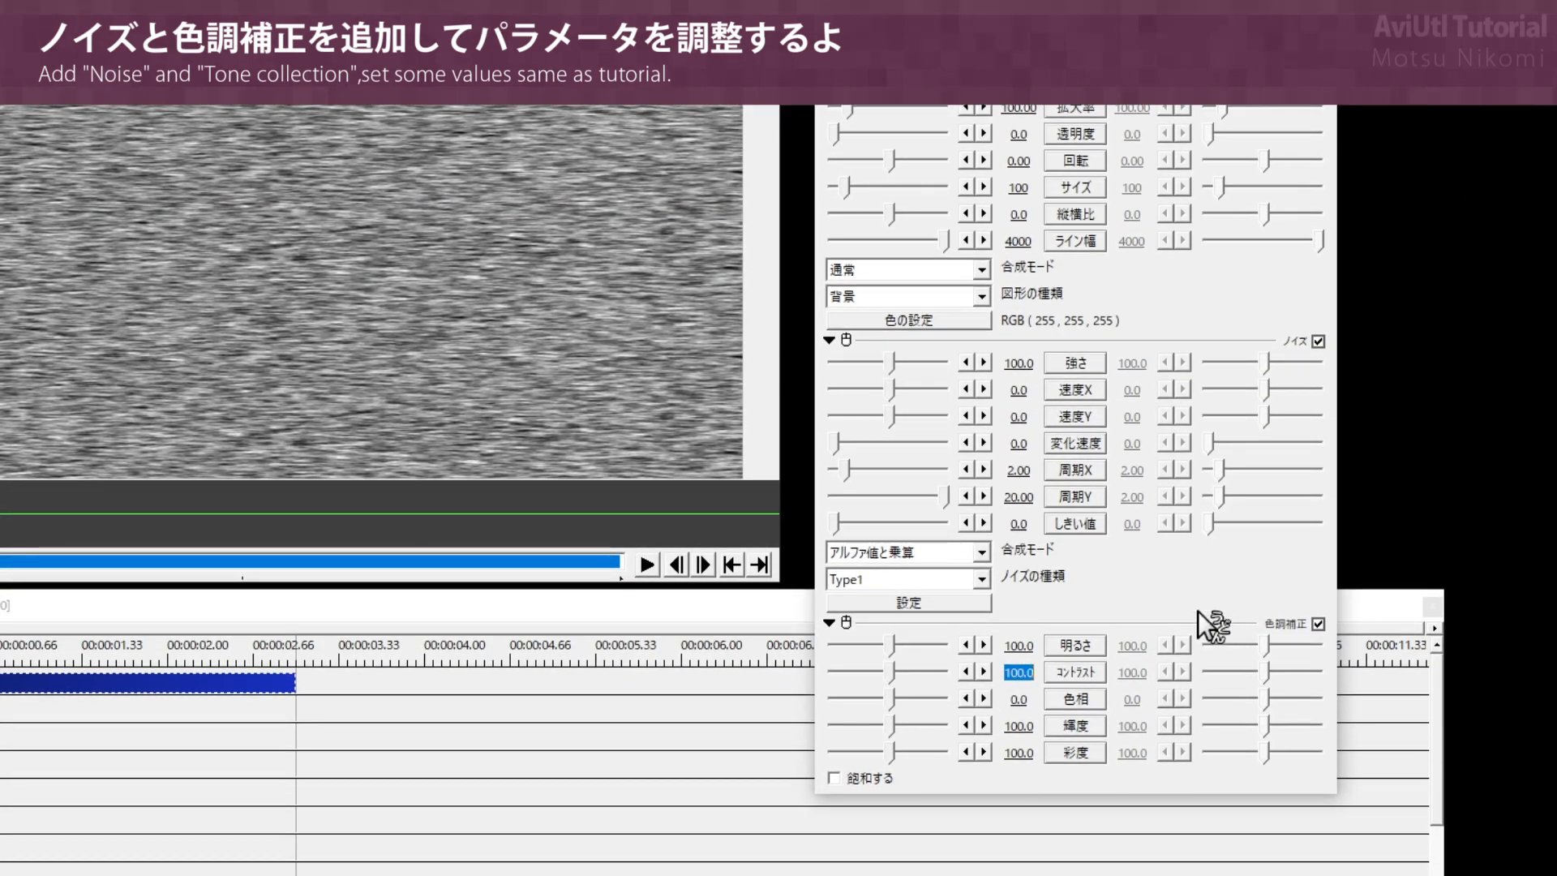
{"action": "type", "text": "200"}
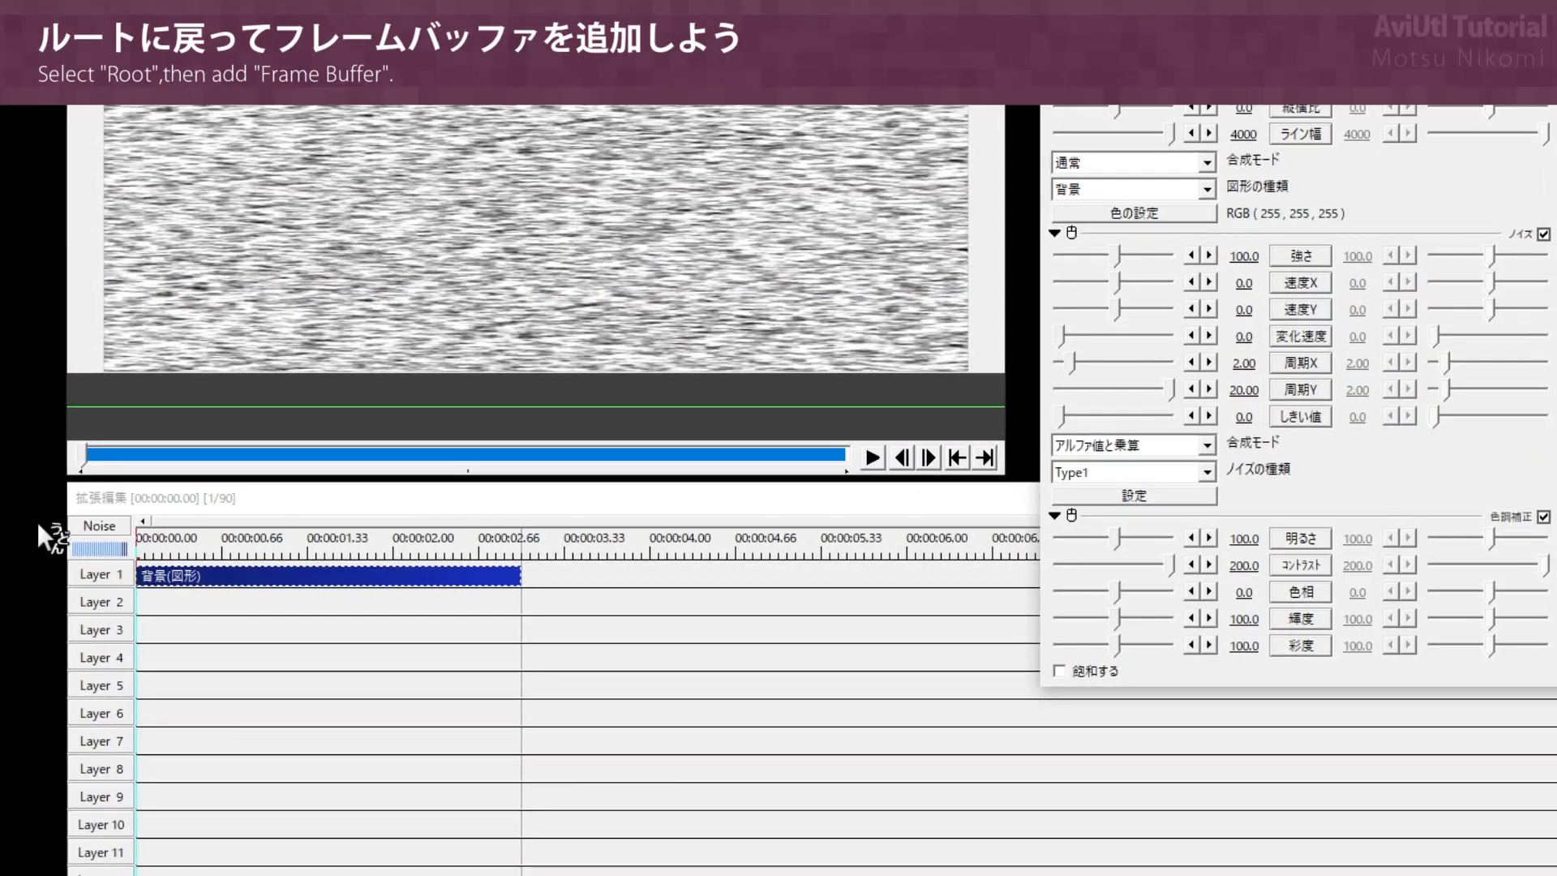
Step: Return to the Root scene and add a frame buffer (フレームバッファ) on Layer 3 spanning the same range as the layers above
{"action": "left_click", "coordinate": [120, 527]}
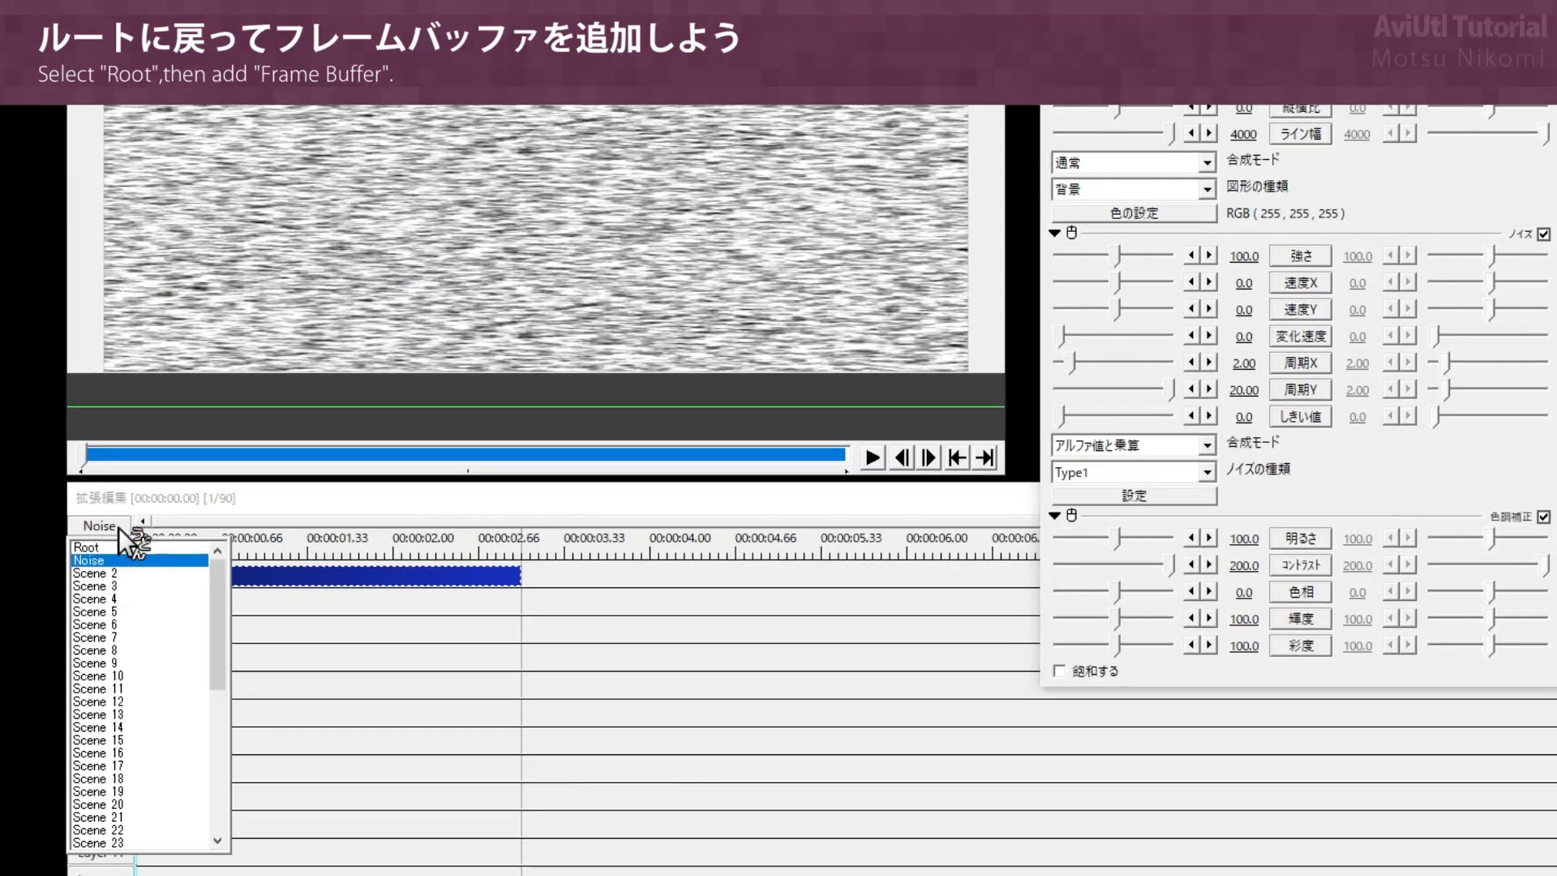
{"action": "left_click", "coordinate": [154, 548]}
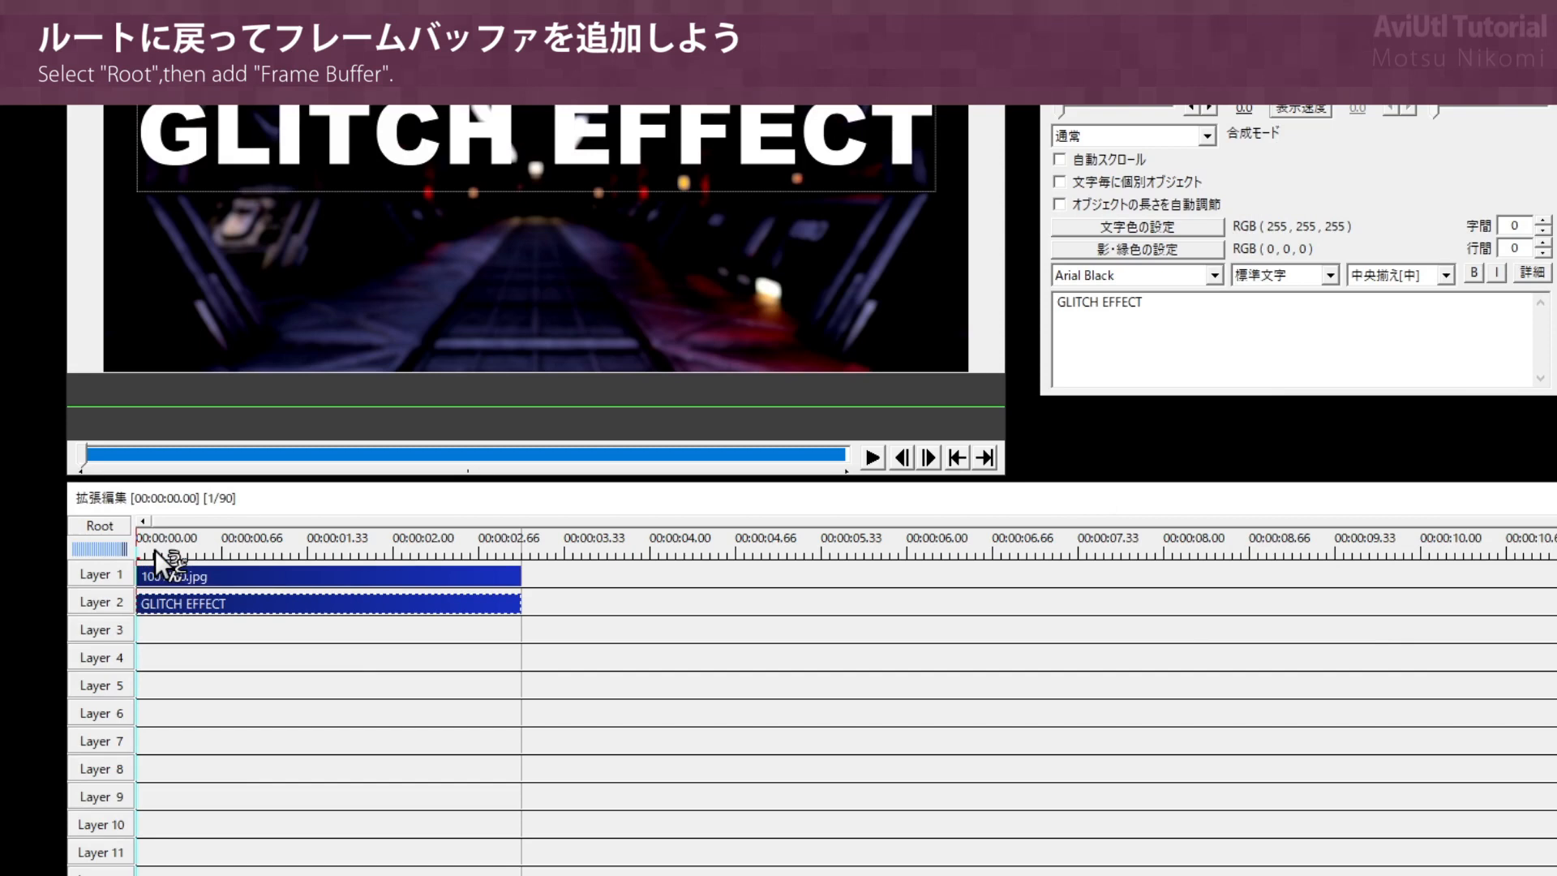
{"action": "right_click", "coordinate": [183, 631]}
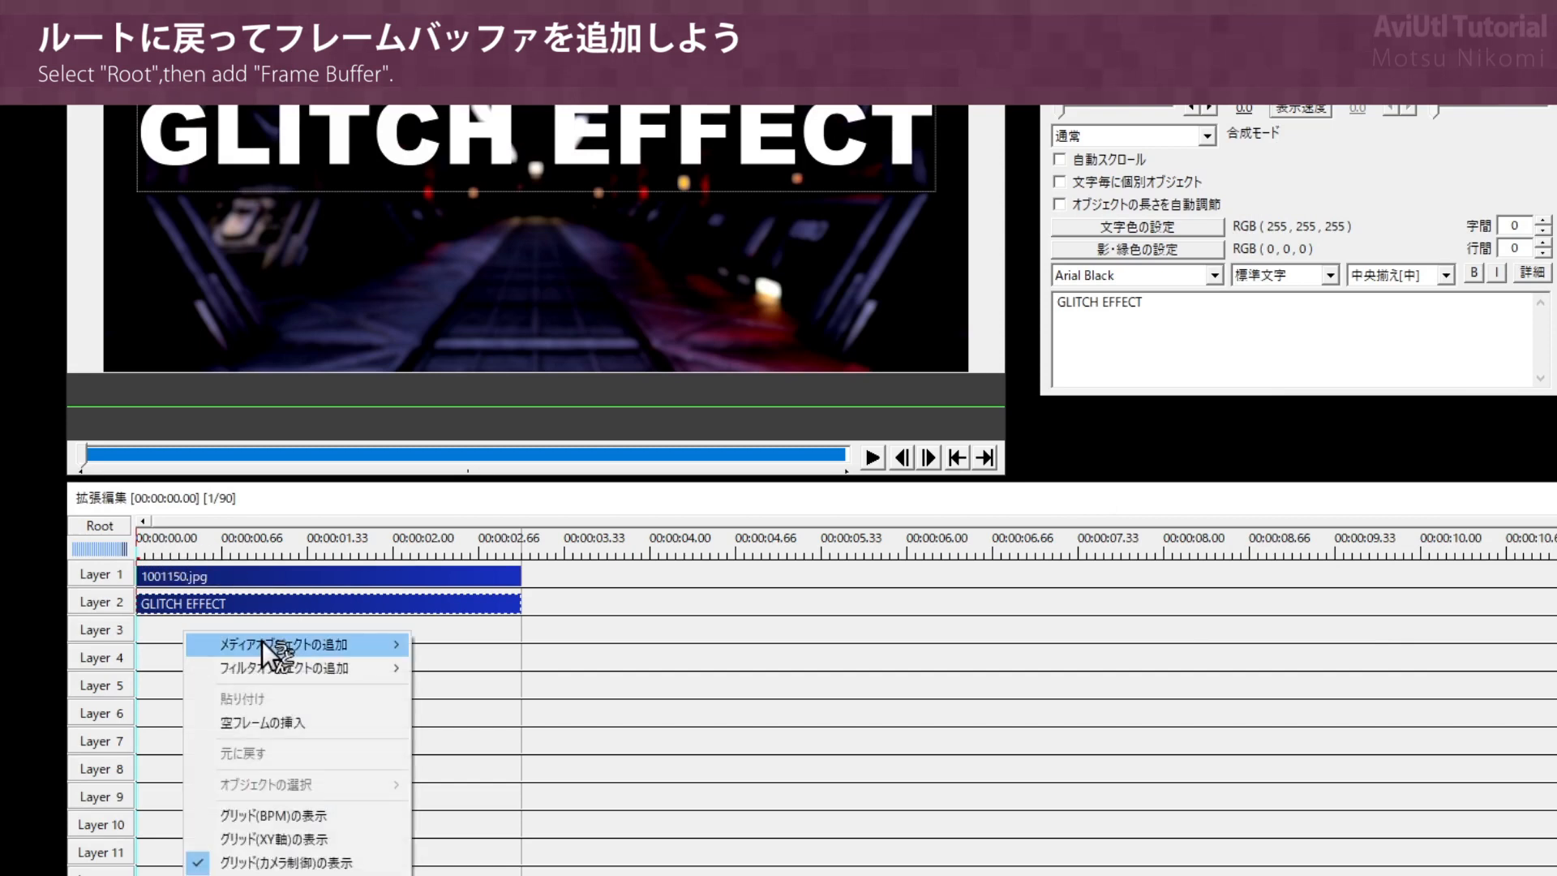
{"action": "mouse_move", "coordinate": [263, 640]}
{"action": "left_click", "coordinate": [512, 756]}
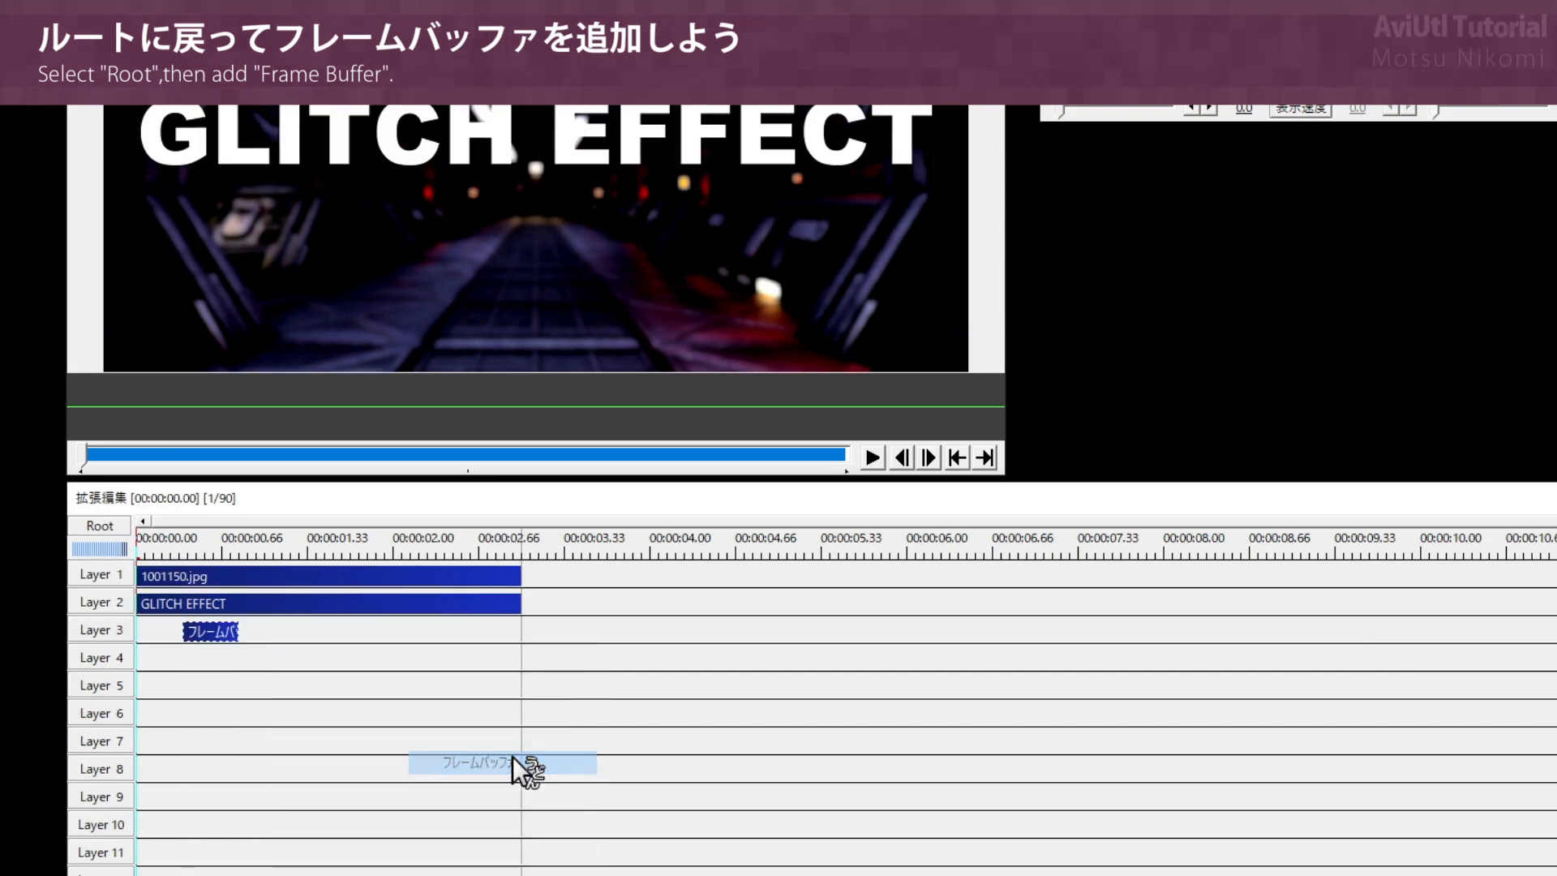
{"action": "left_click_drag", "start_coordinate": [194, 638], "coordinate": [522, 636]}
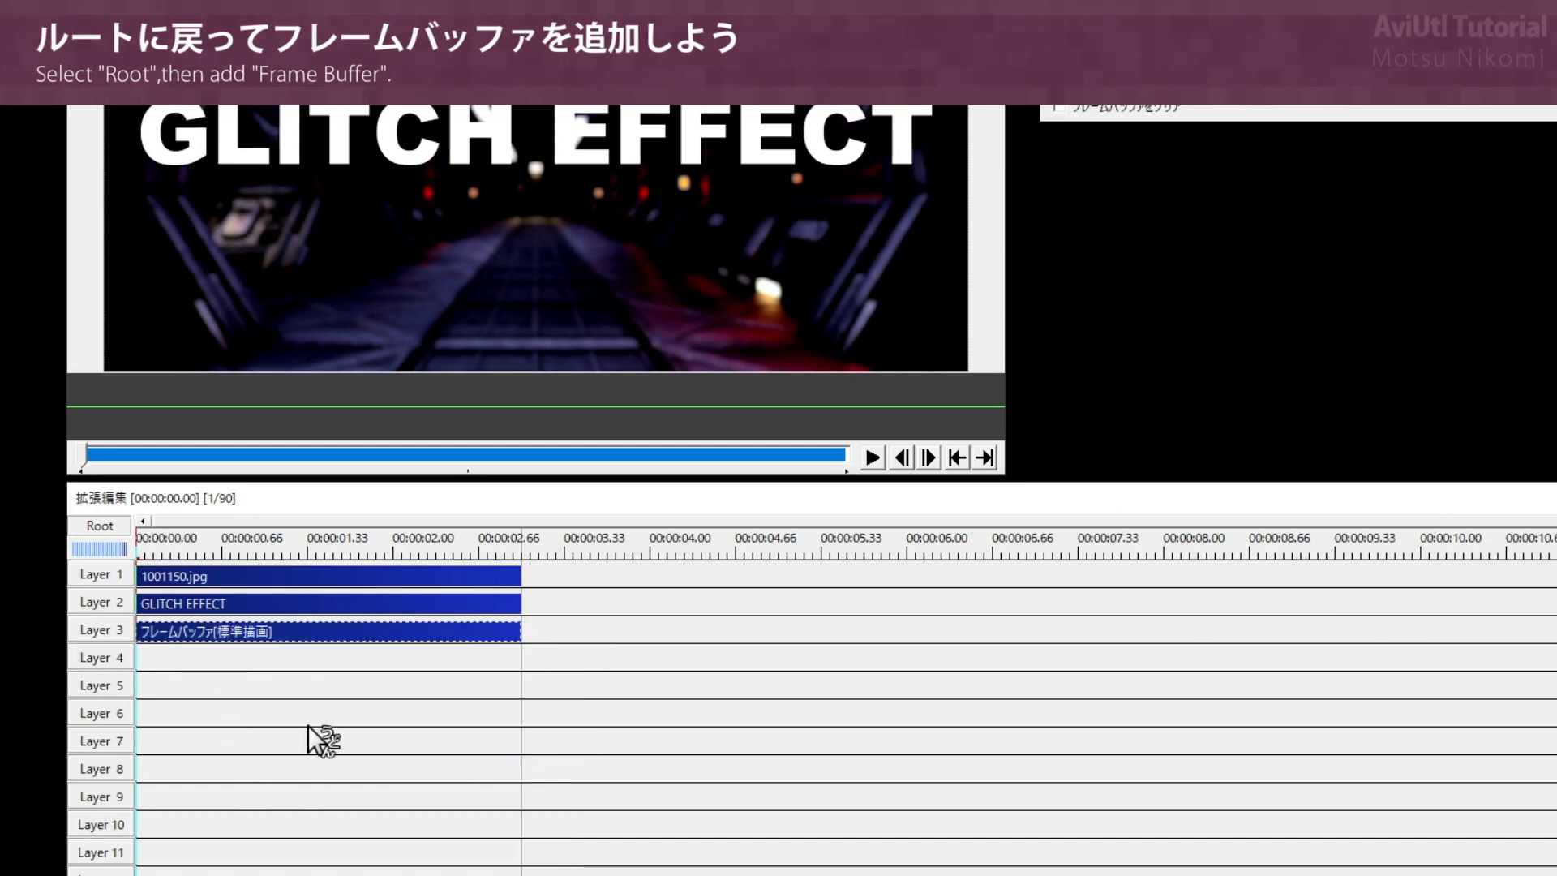
Step: Add the ディスプレイスメントマップ effect to the frame buffer on Layer 3
{"action": "left_click", "coordinate": [290, 636]}
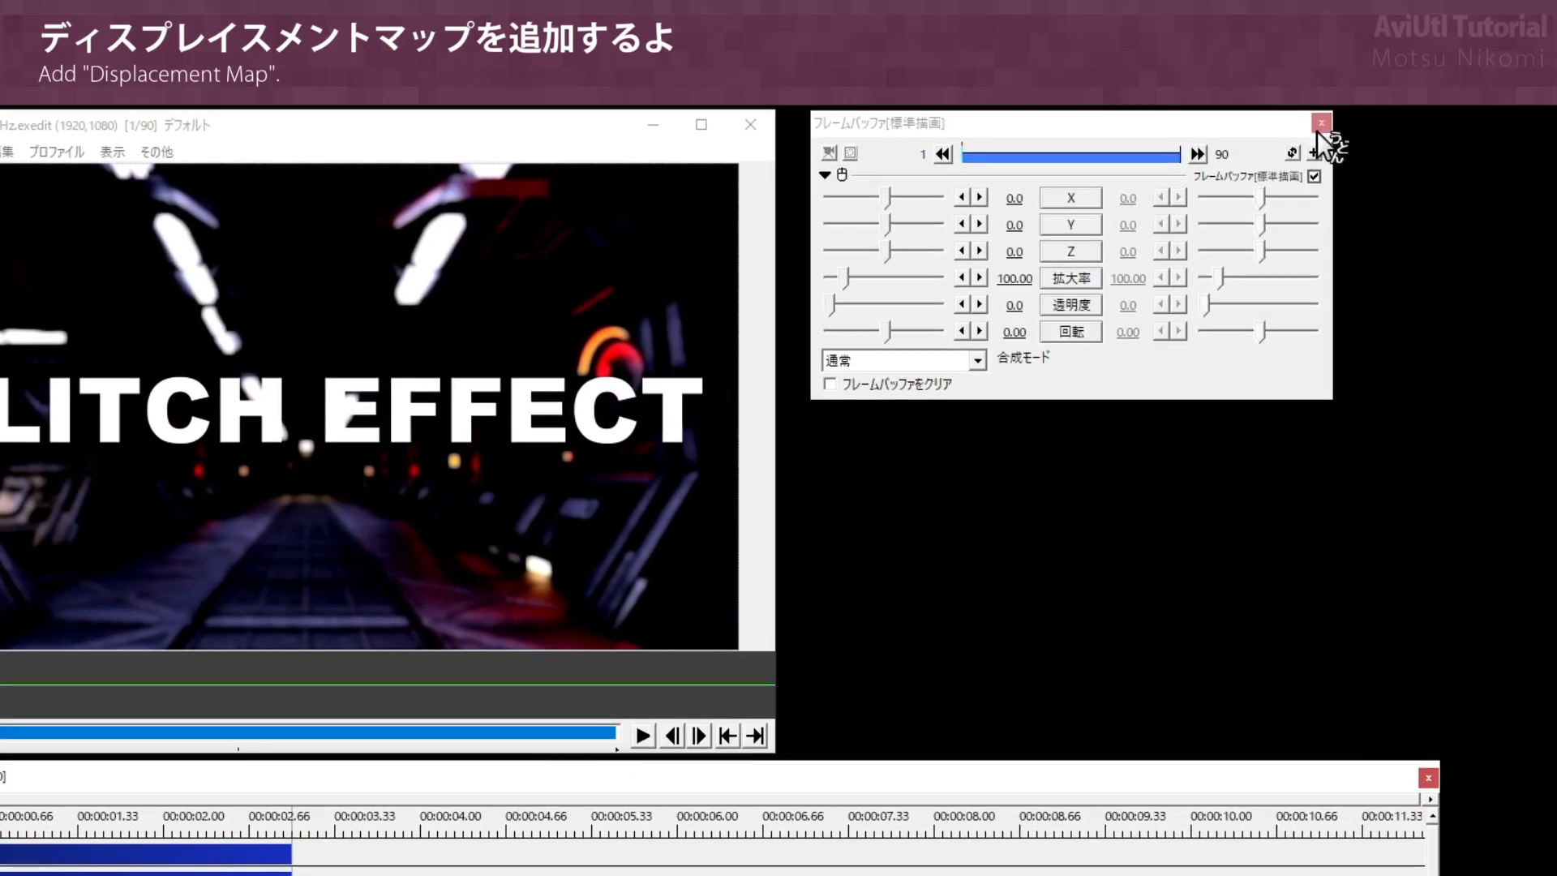
{"action": "left_click", "coordinate": [1314, 154]}
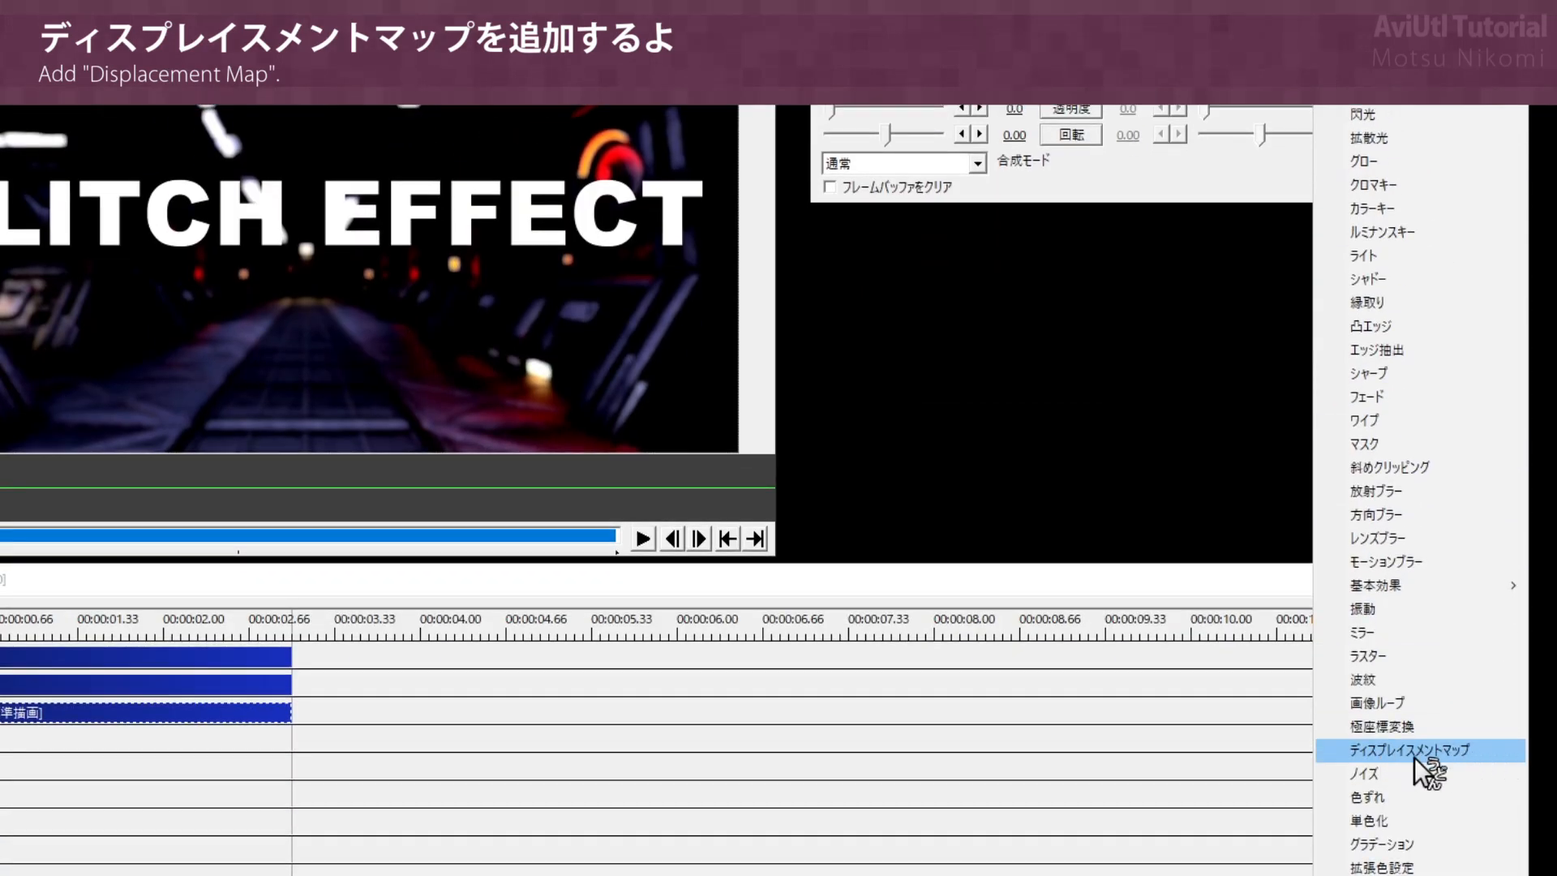
{"action": "left_click", "coordinate": [1414, 758]}
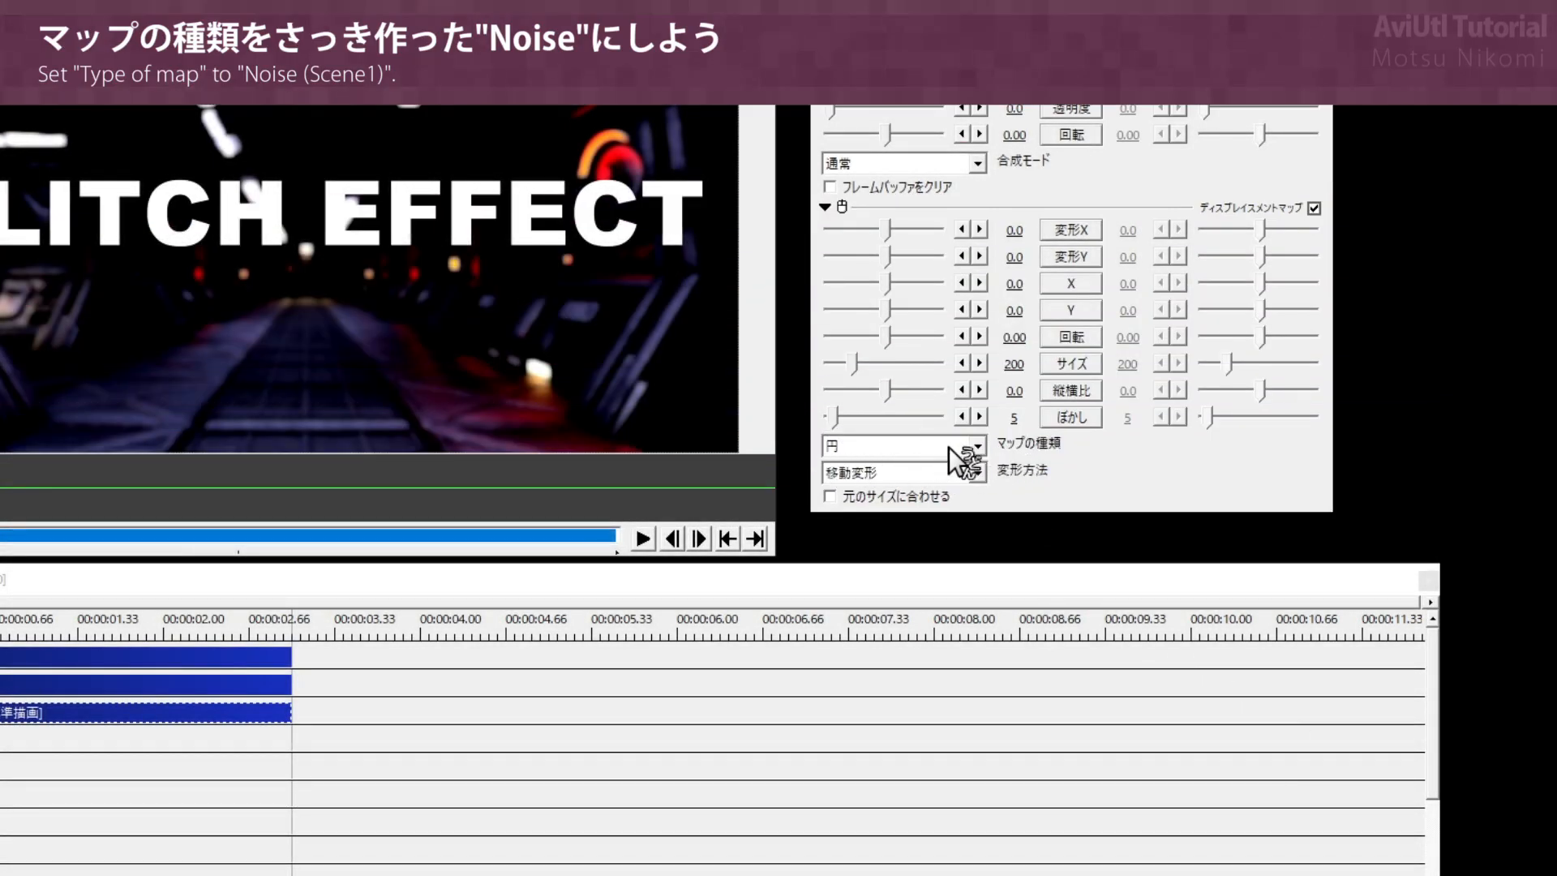
Step: Use the Noise scene as the displacement map through (シーンから選択) and set 変形X to 96
{"action": "left_click", "coordinate": [951, 448]}
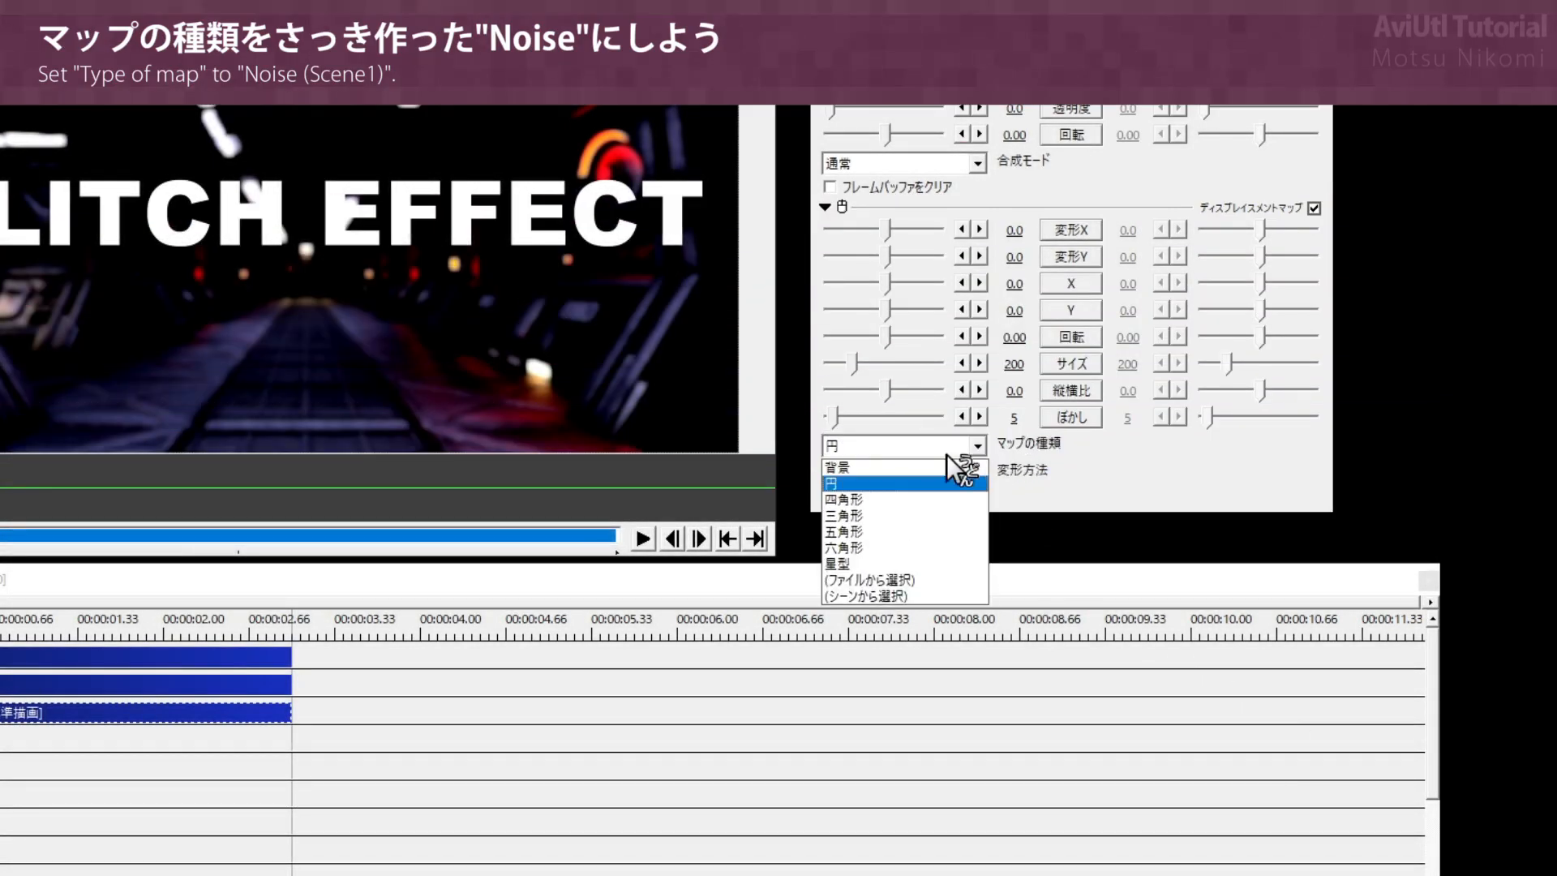
{"action": "left_click", "coordinate": [957, 595]}
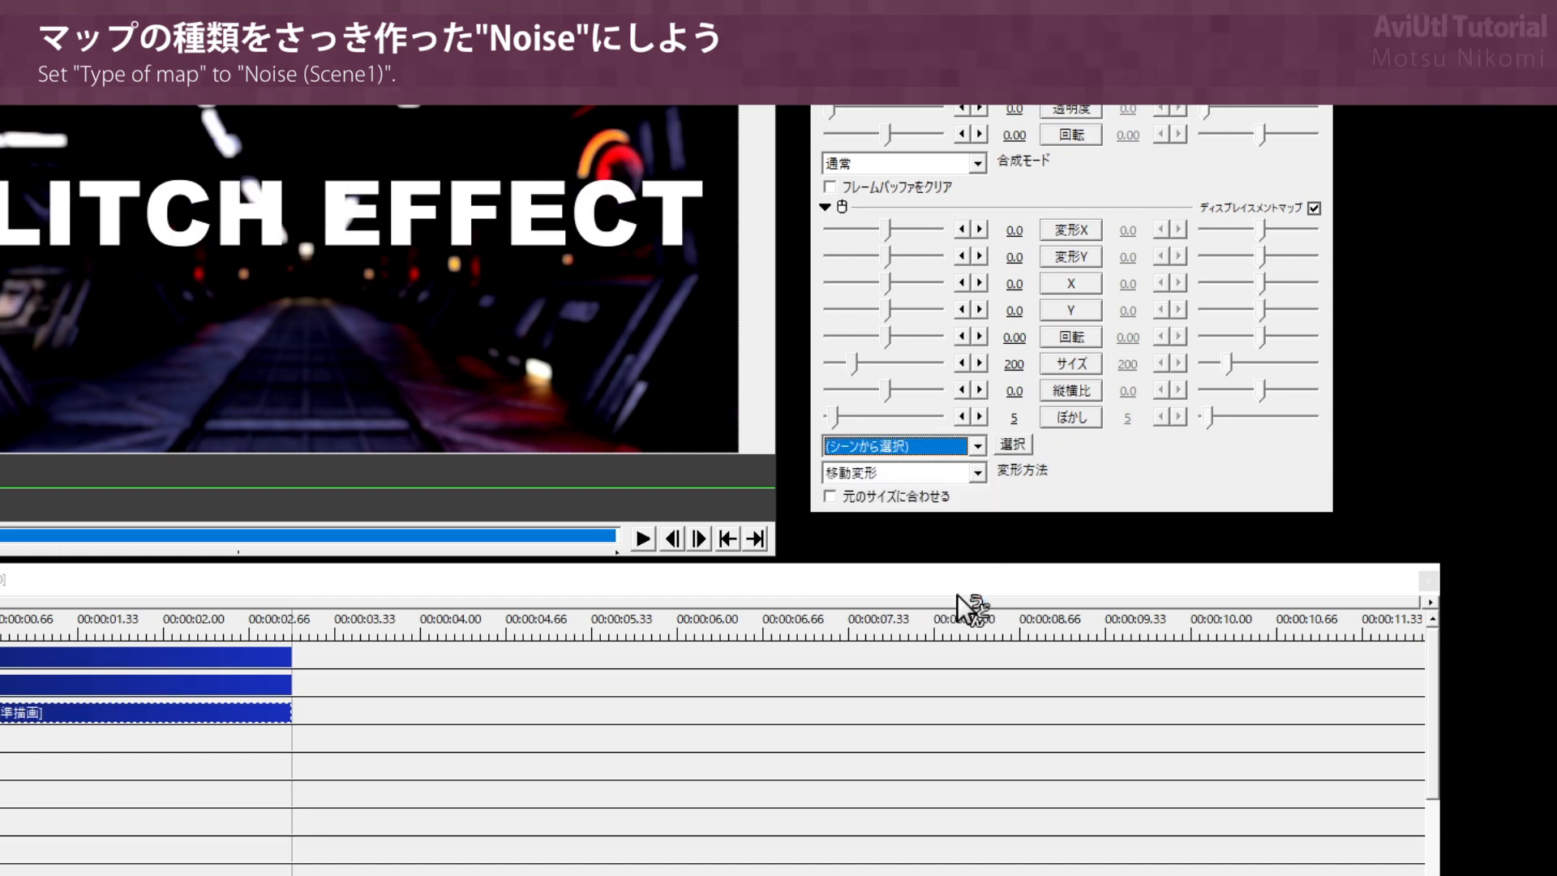
{"action": "left_click", "coordinate": [1024, 449]}
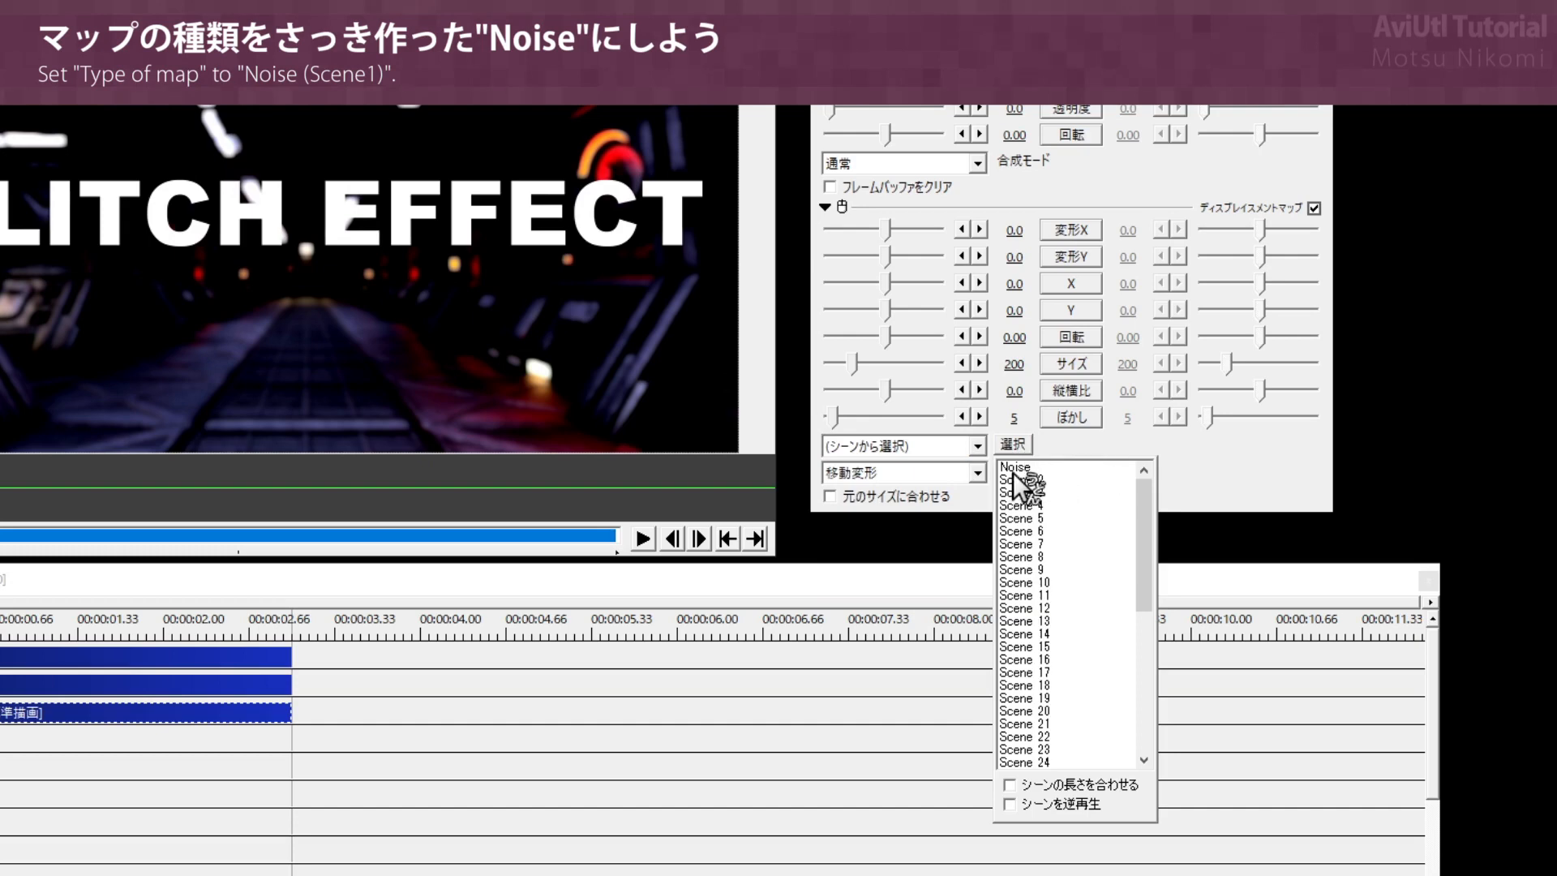
{"action": "left_click", "coordinate": [1073, 466]}
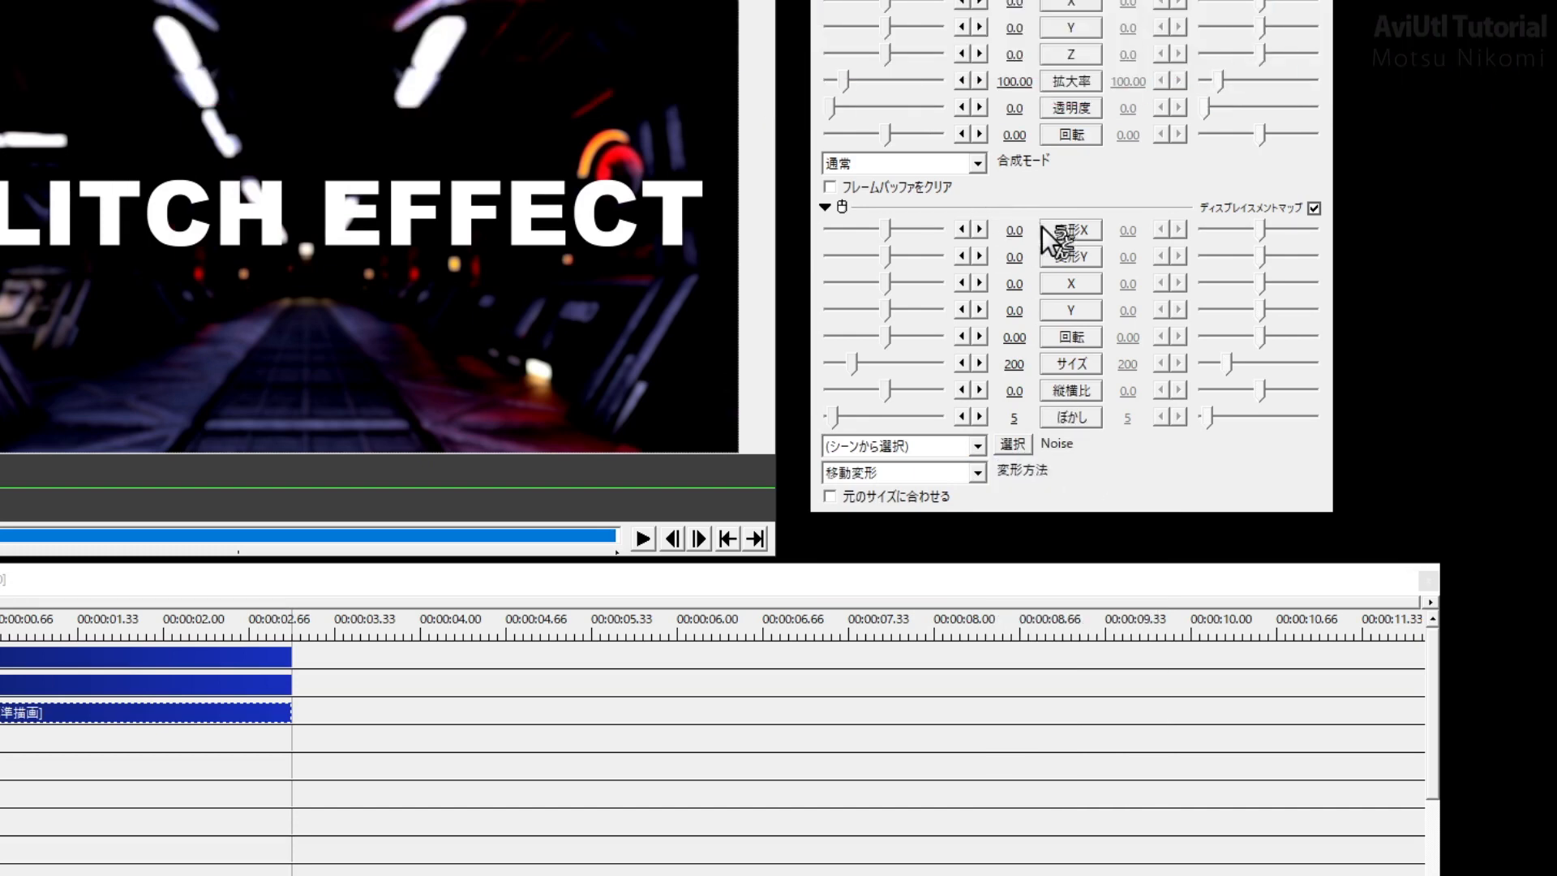
{"action": "left_click_drag", "start_coordinate": [1020, 231], "coordinate": [1122, 231]}
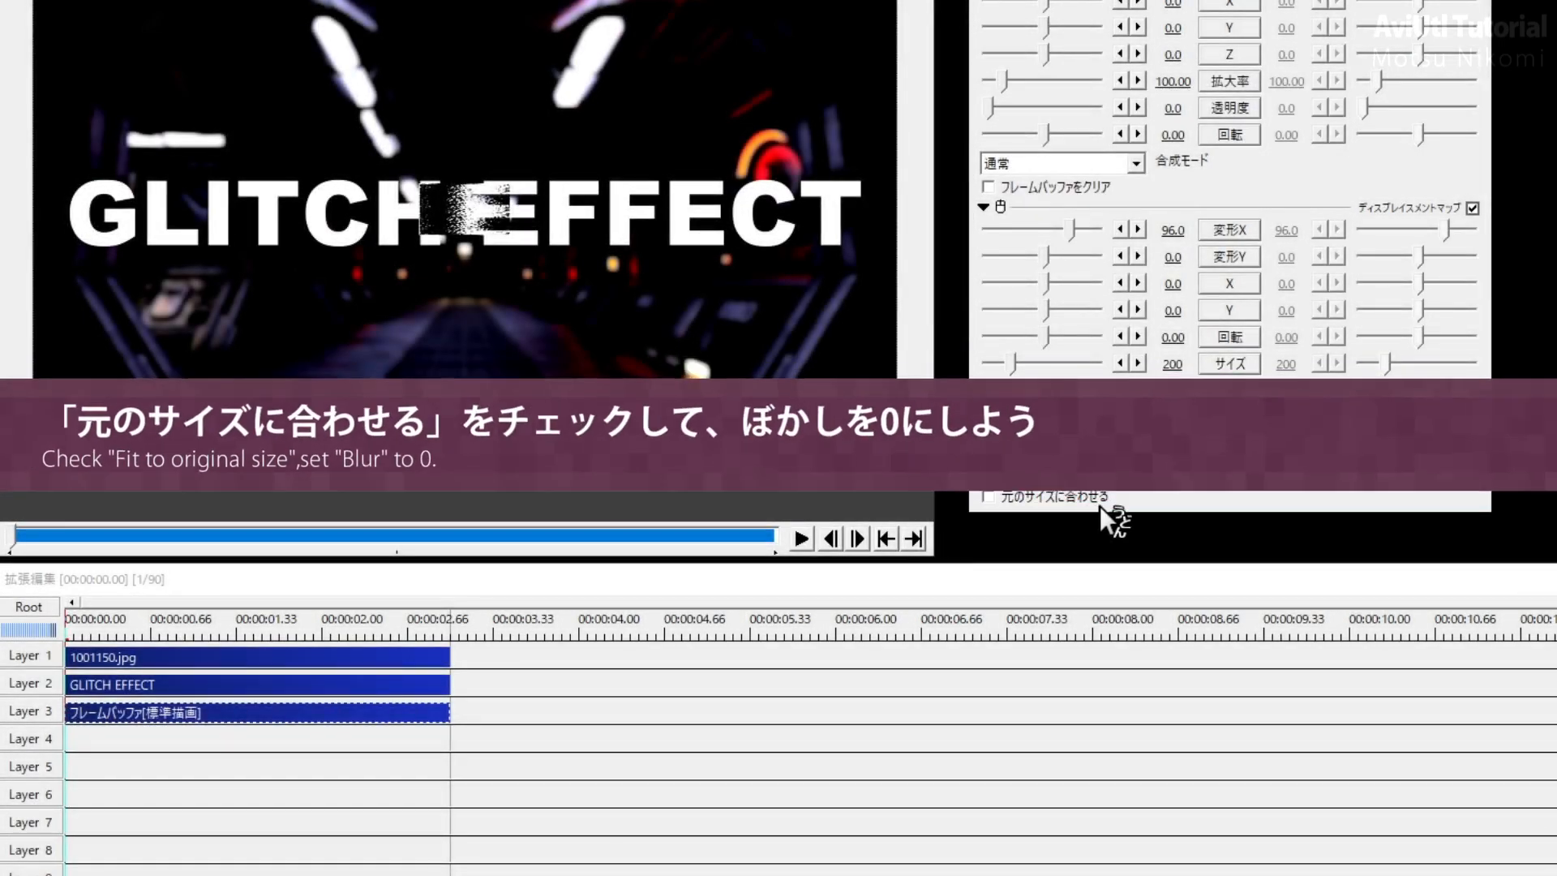
Step: Enable 元のサイズに合わせる for the displacement map and set its ぼかし to 0
{"action": "left_click", "coordinate": [990, 496]}
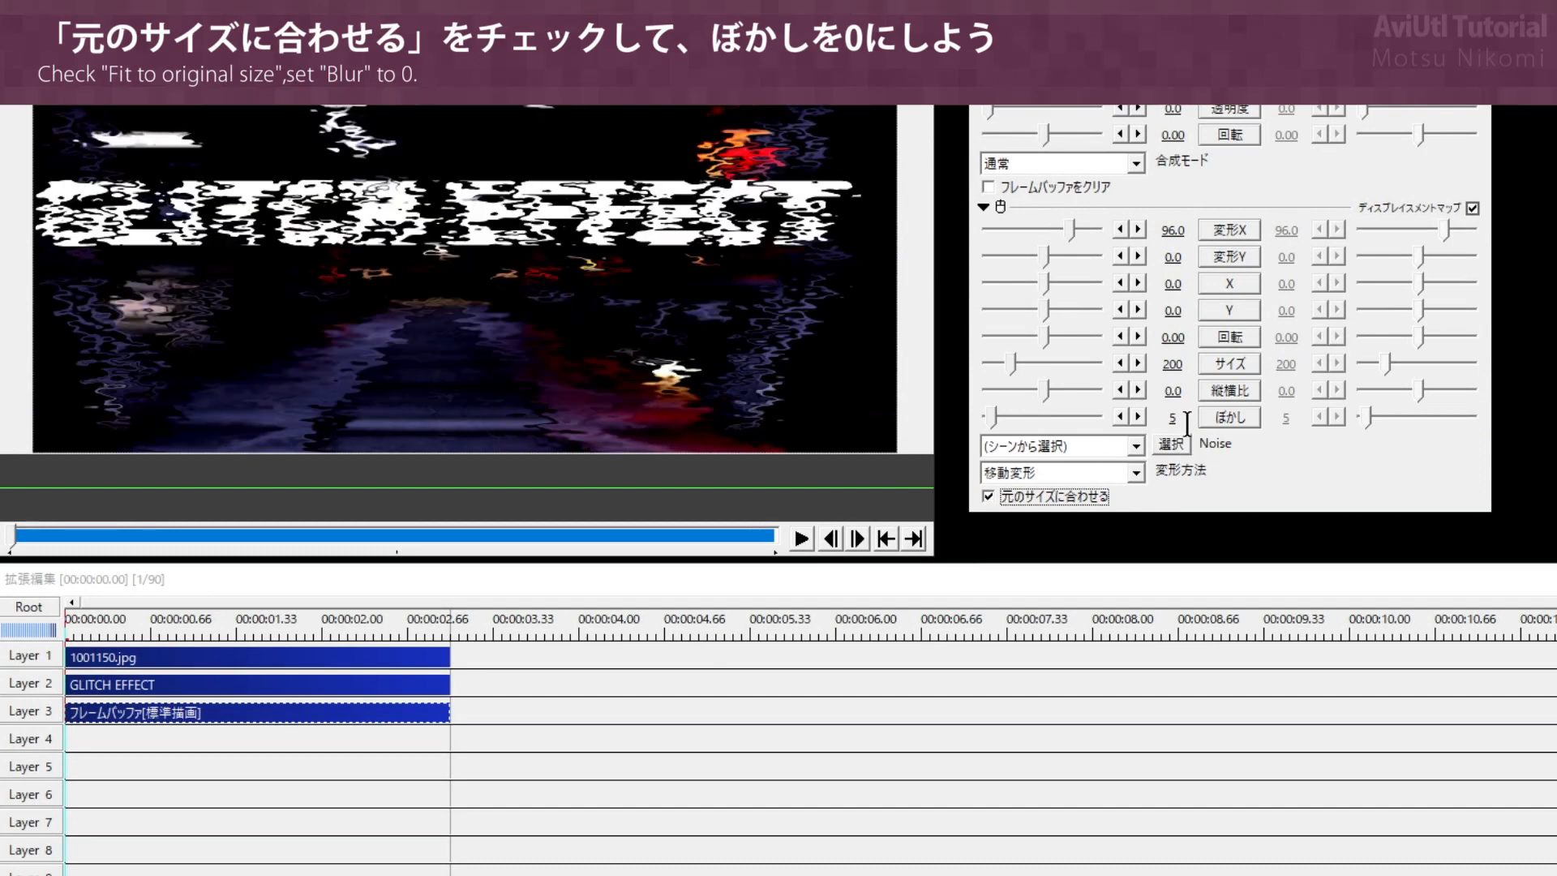
{"action": "left_click_drag", "start_coordinate": [1170, 415], "coordinate": [944, 421]}
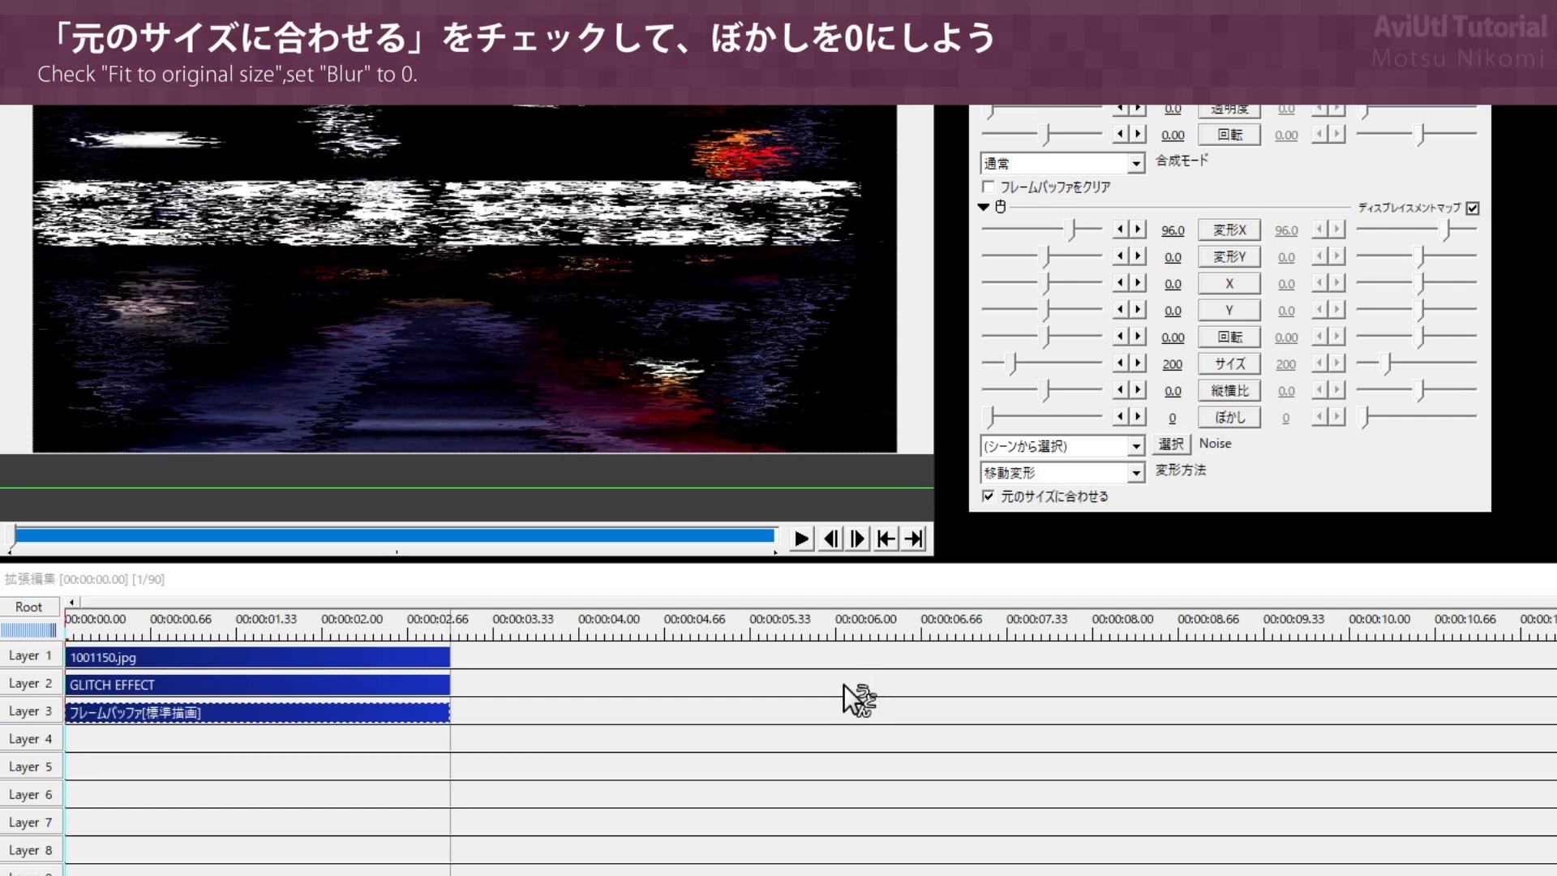
Step: Give the displacement map's 変形X a random movement (ランダム移動) from -30 to 30 and preview it along the timeline
{"action": "left_click_drag", "start_coordinate": [1178, 230], "coordinate": [1116, 238]}
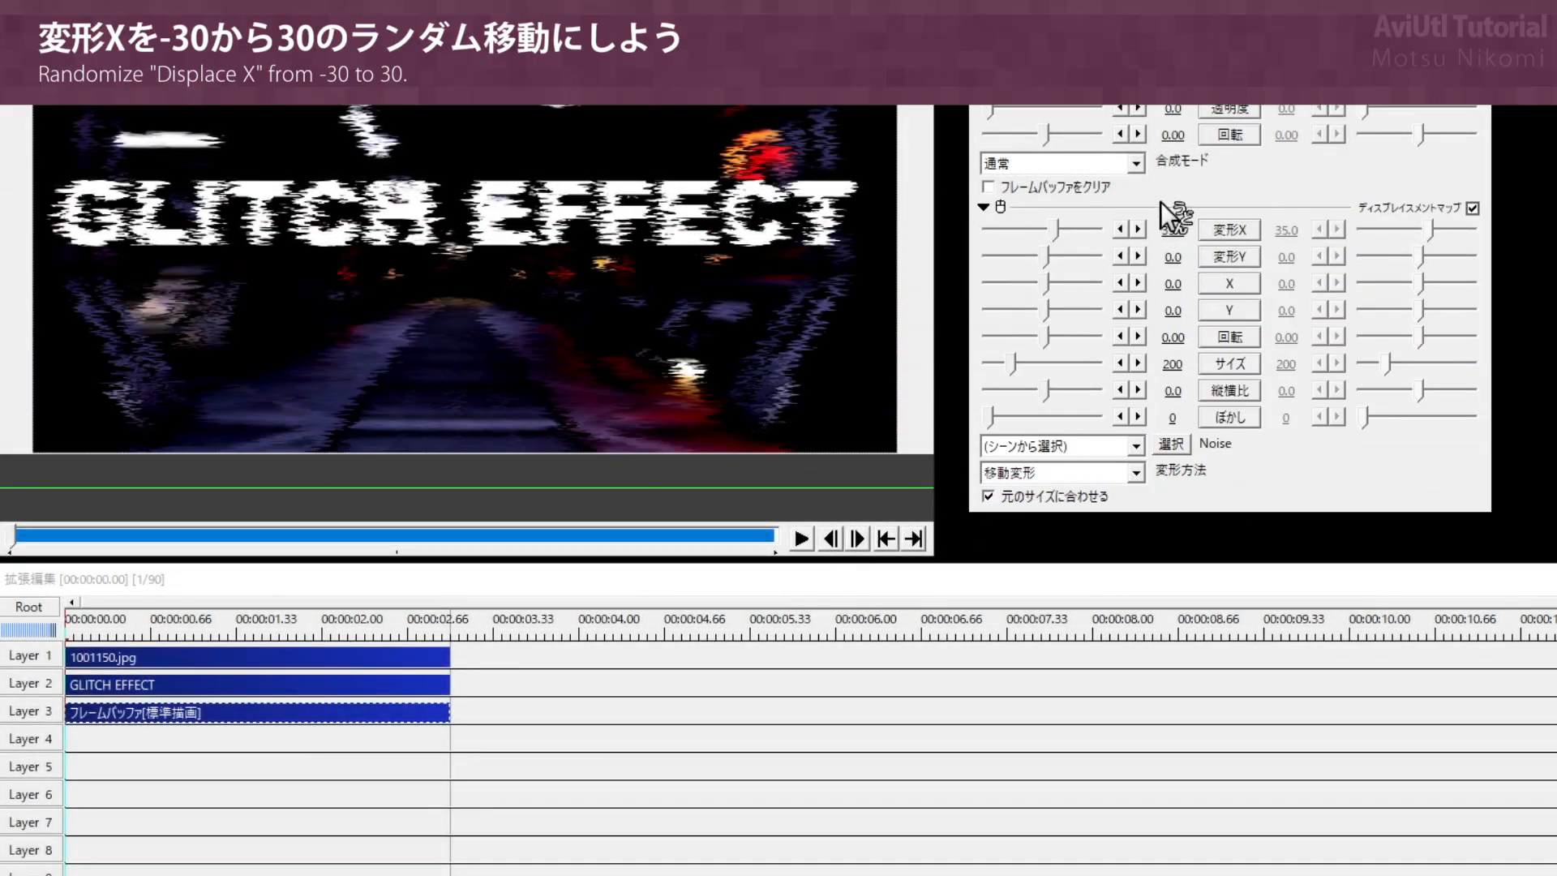
{"action": "left_click", "coordinate": [1218, 231]}
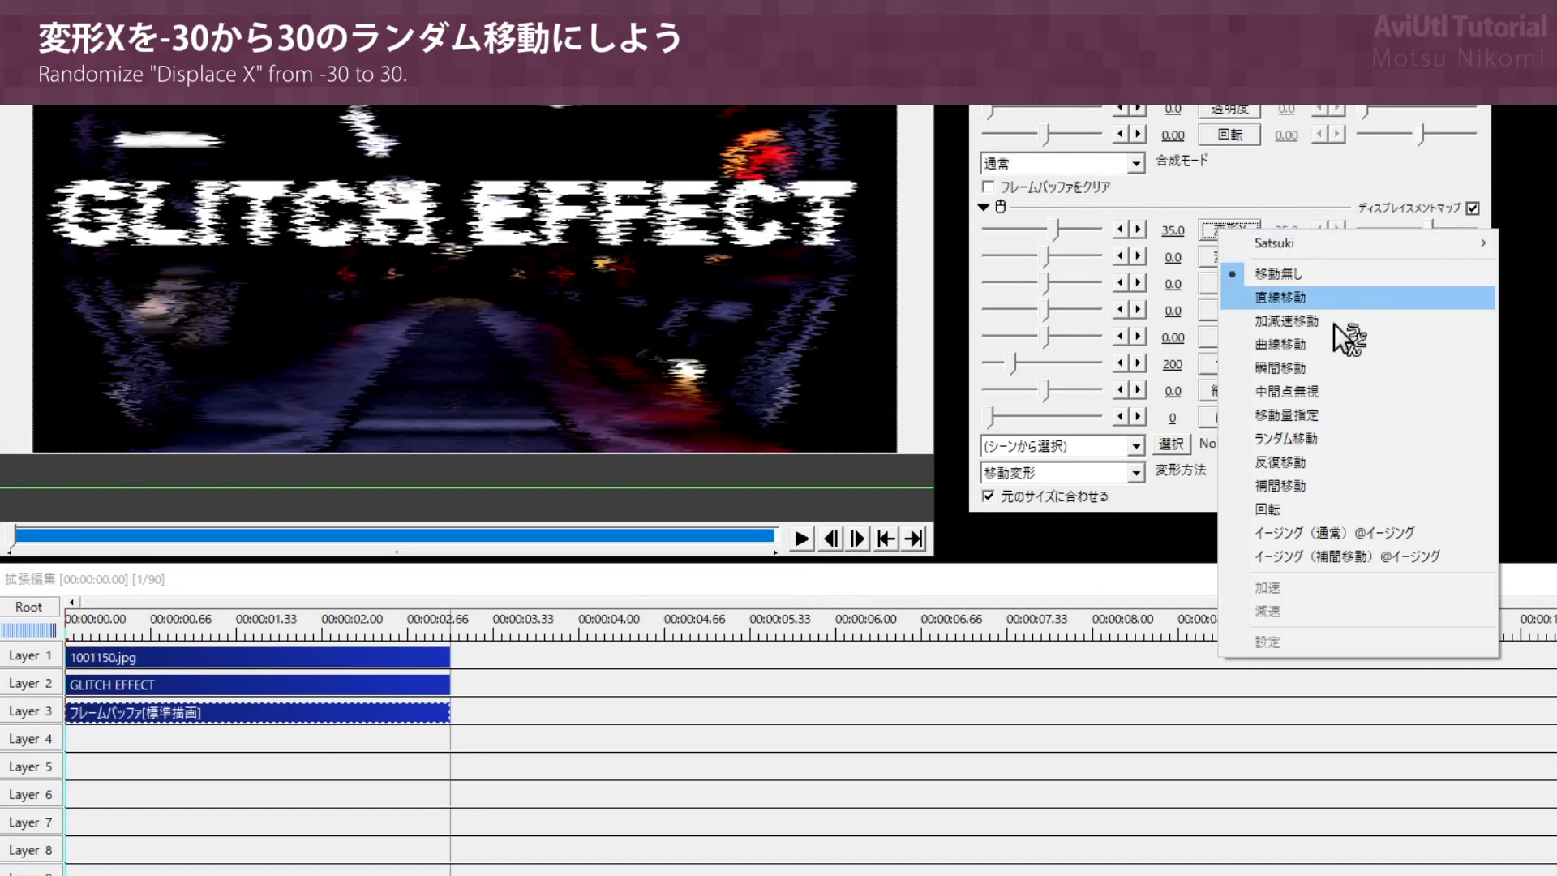
{"action": "left_click", "coordinate": [1399, 440]}
{"action": "left_click", "coordinate": [1172, 231]}
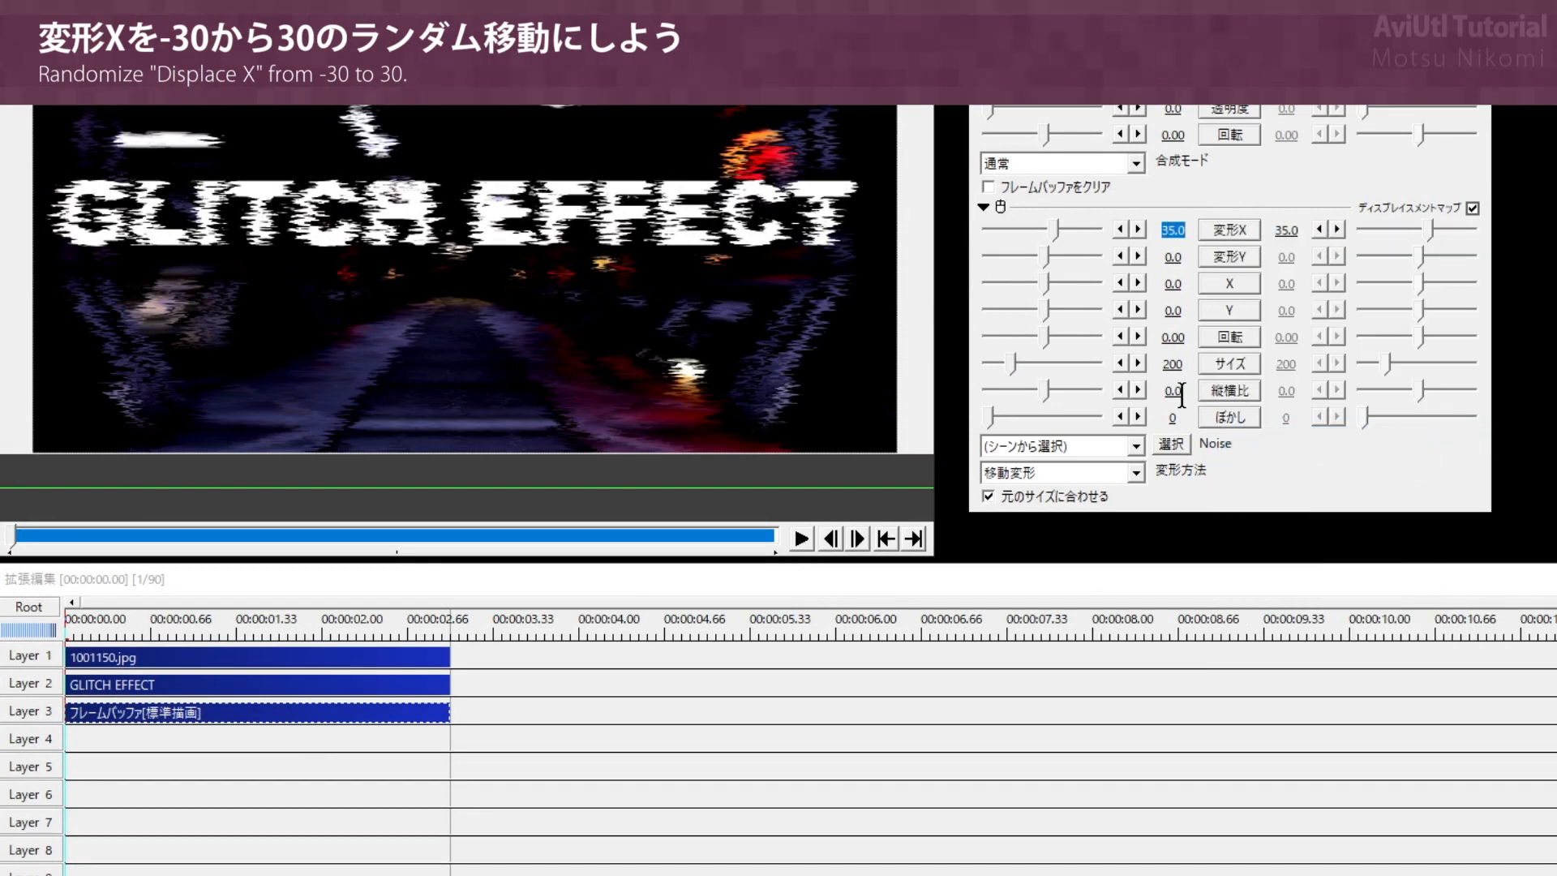
{"action": "type", "text": "-30"}
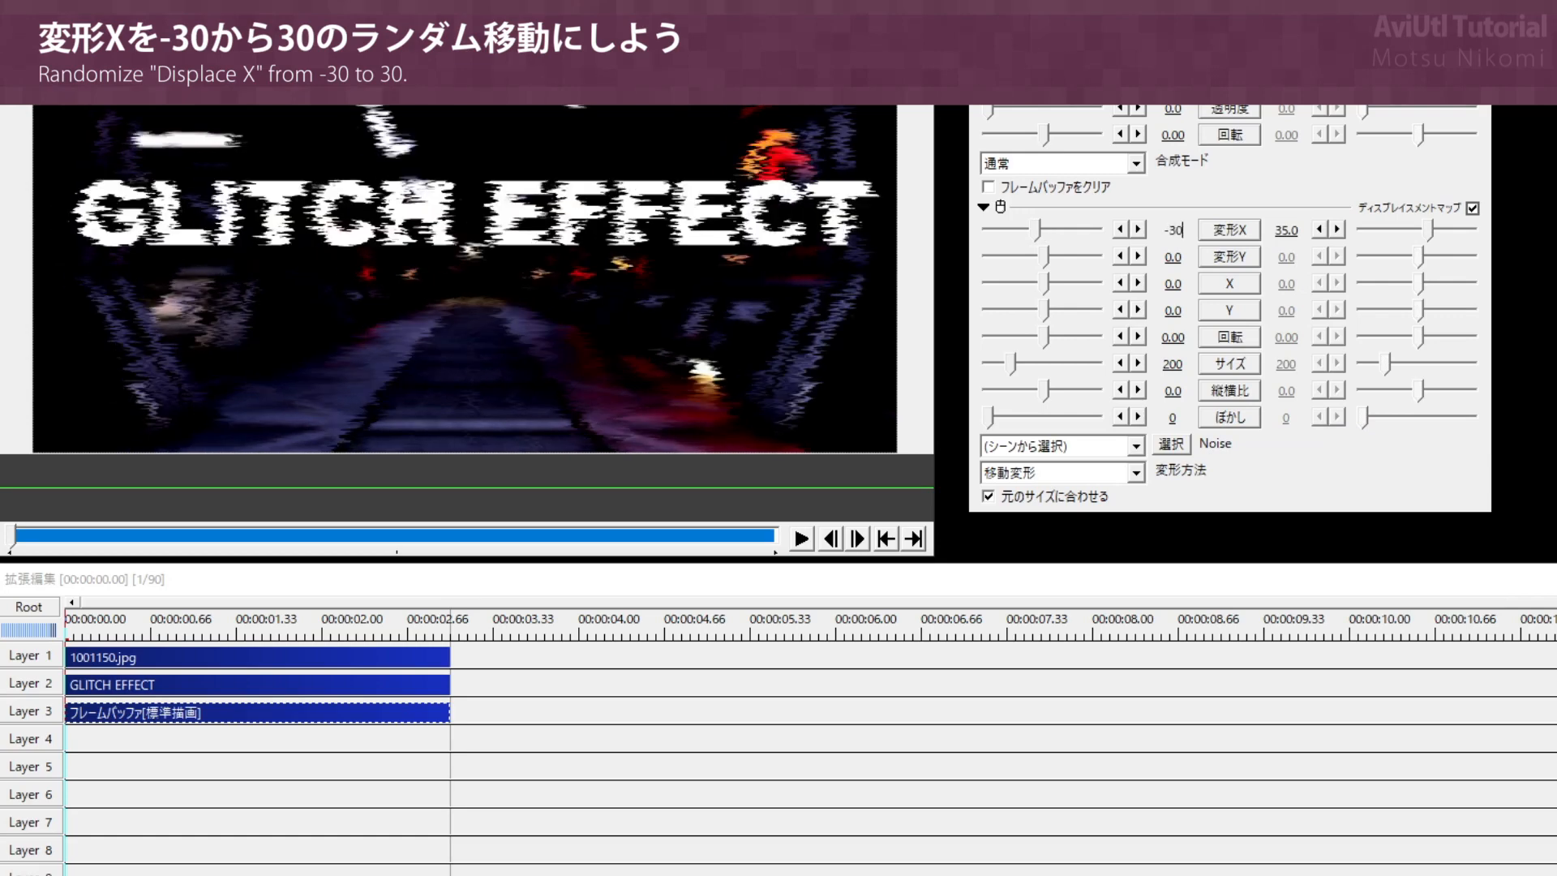
{"action": "left_click", "coordinate": [1282, 233]}
{"action": "type", "text": "30"}
{"action": "left_click_drag", "start_coordinate": [110, 635], "coordinate": [188, 634]}
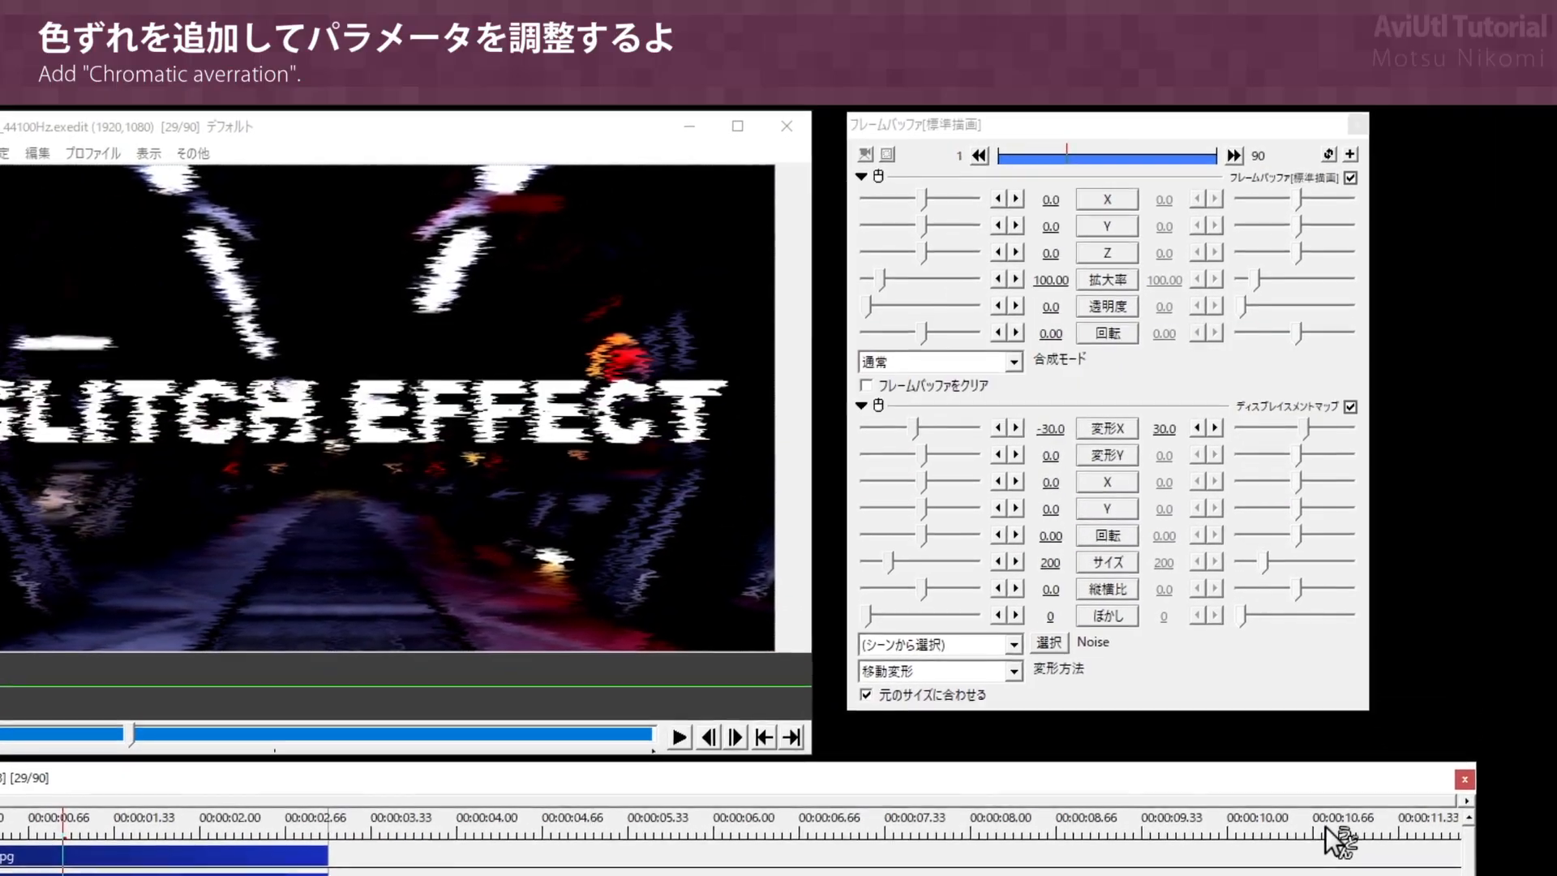
Step: Add the 色ずれ effect to the Layer 3 frame buffer with ずれ幅 10 and 強さ 50, and preview it along the timeline
{"action": "left_click", "coordinate": [1350, 156]}
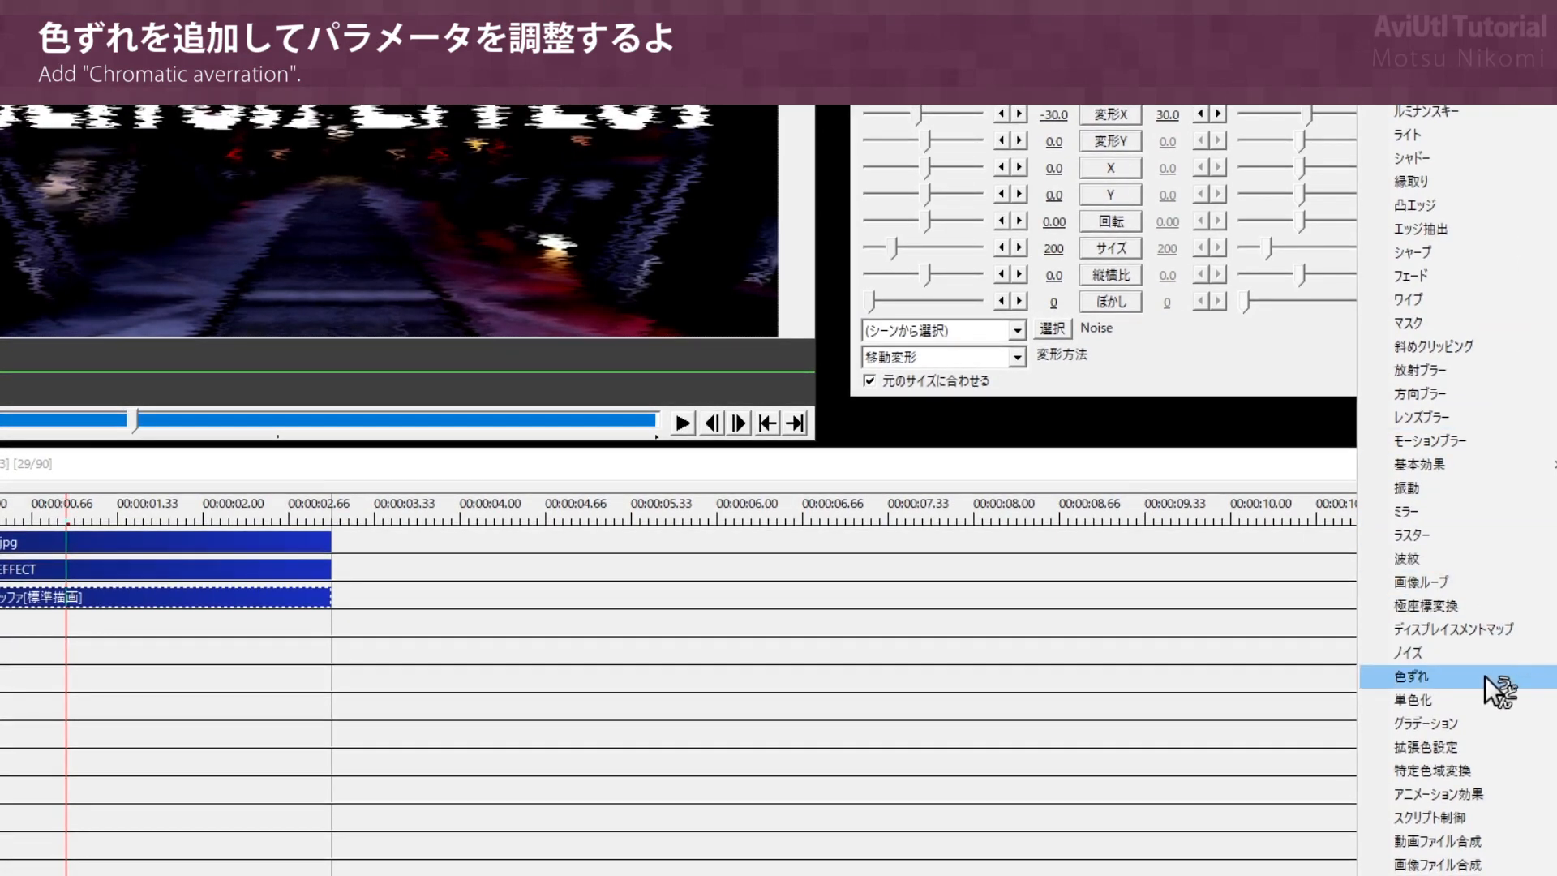
{"action": "left_click", "coordinate": [1526, 673]}
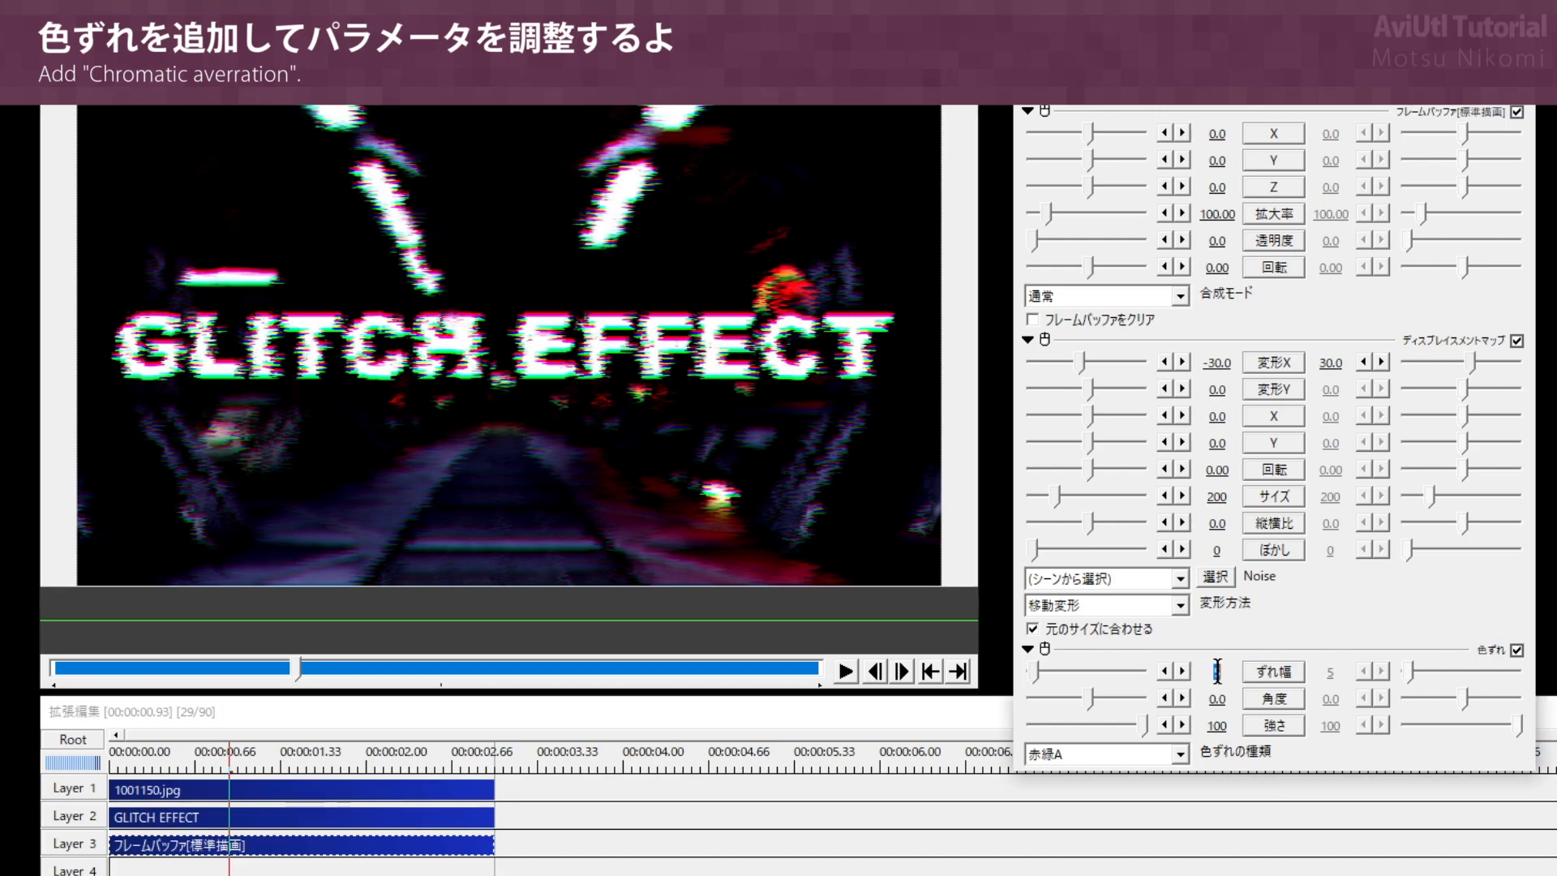
{"action": "left_click", "coordinate": [1198, 672]}
{"action": "type", "text": "10"}
{"action": "key", "text": "Return"}
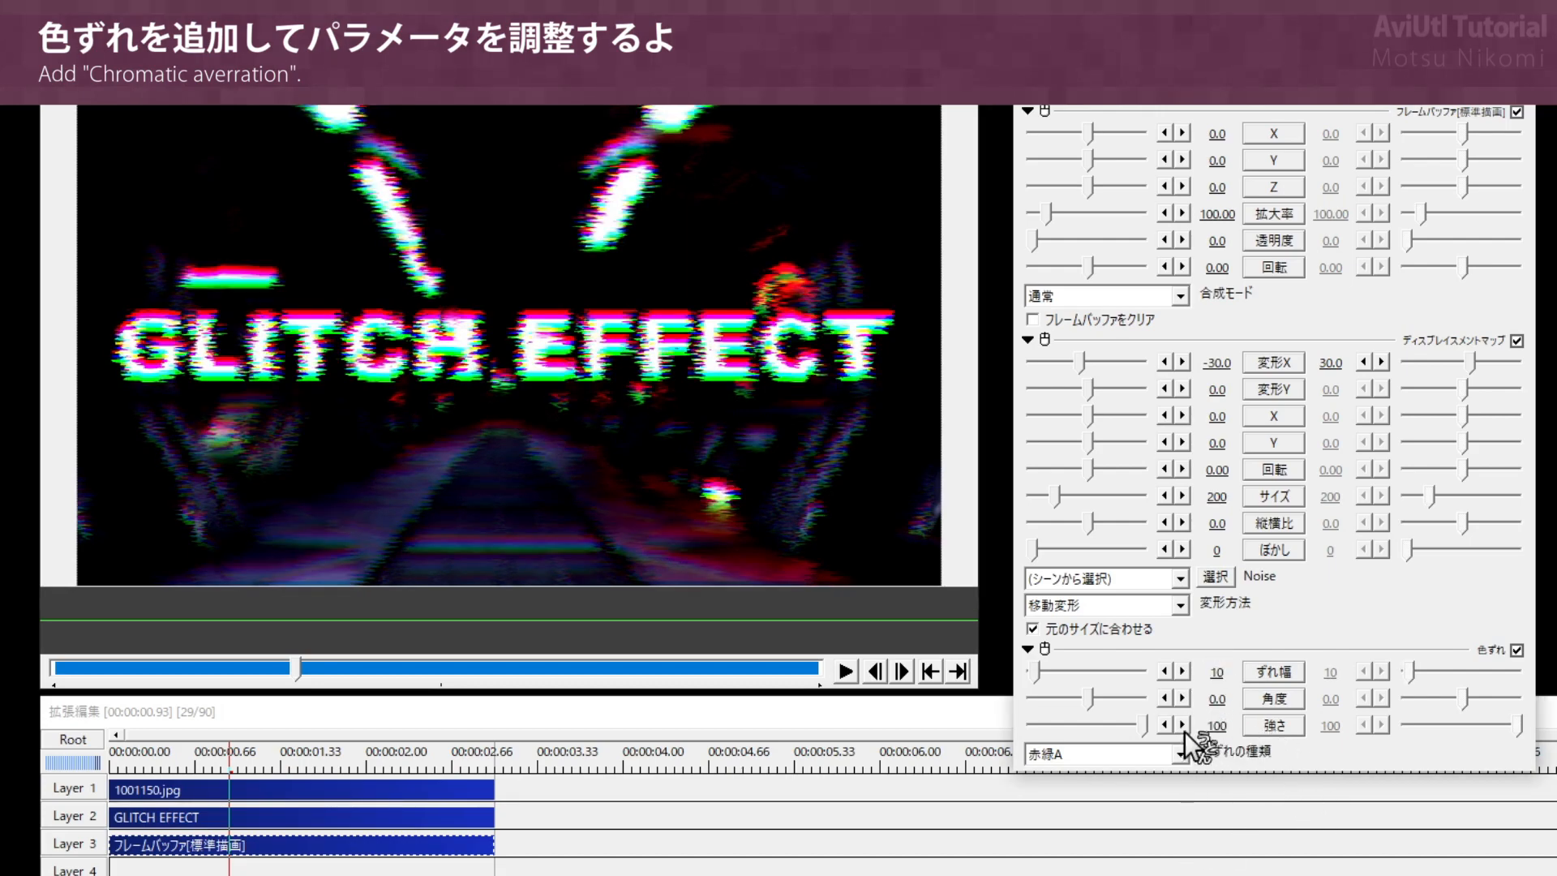
{"action": "left_click", "coordinate": [1210, 727]}
{"action": "type", "text": "50"}
{"action": "key", "text": "Return"}
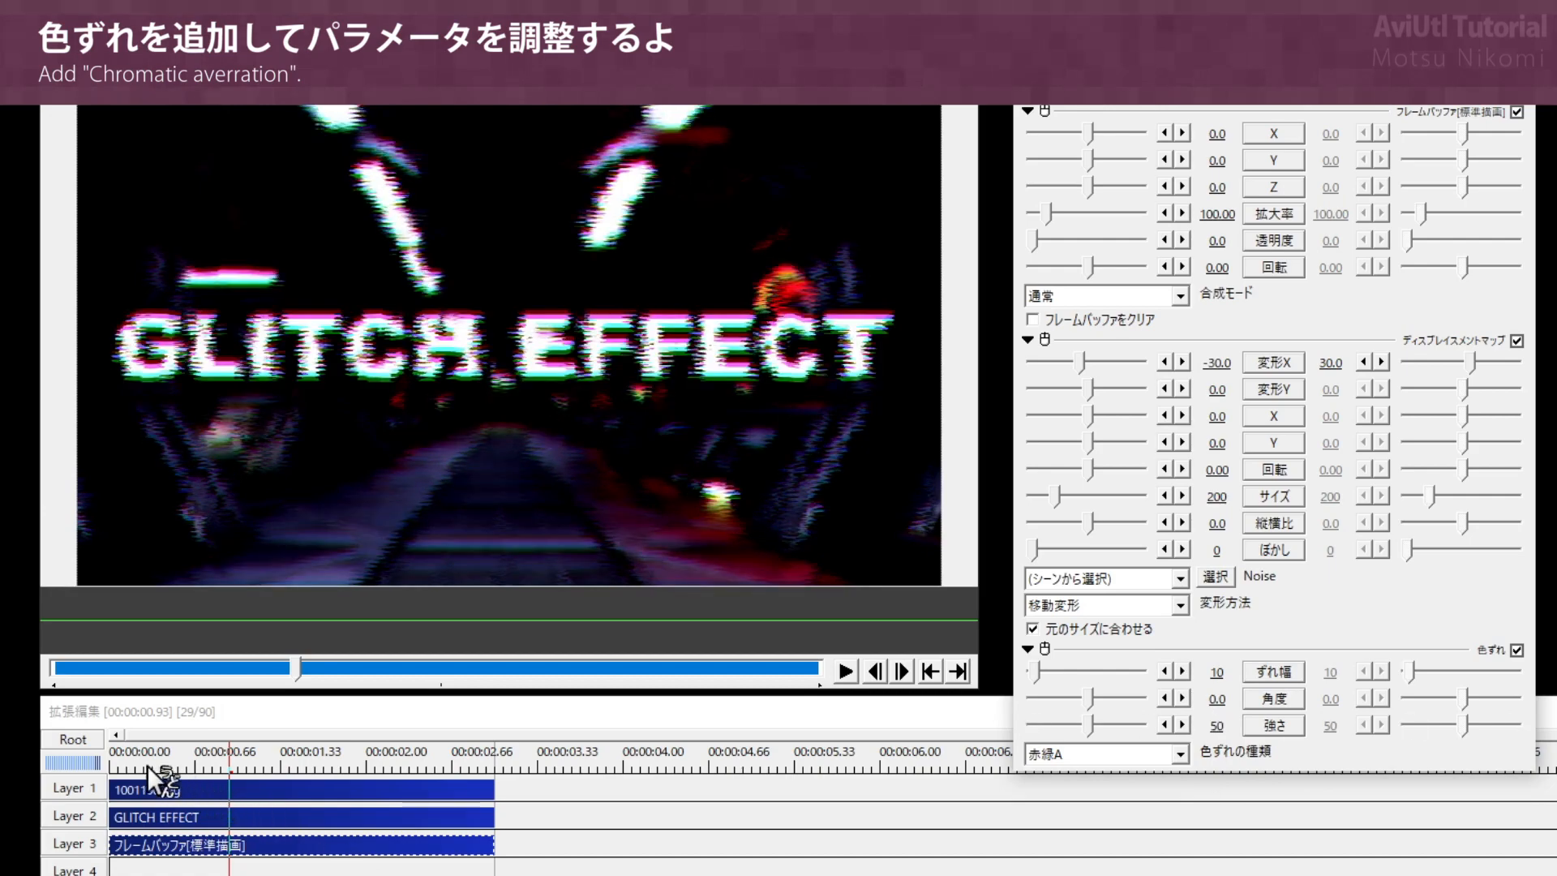
{"action": "left_click_drag", "start_coordinate": [149, 765], "coordinate": [440, 778]}
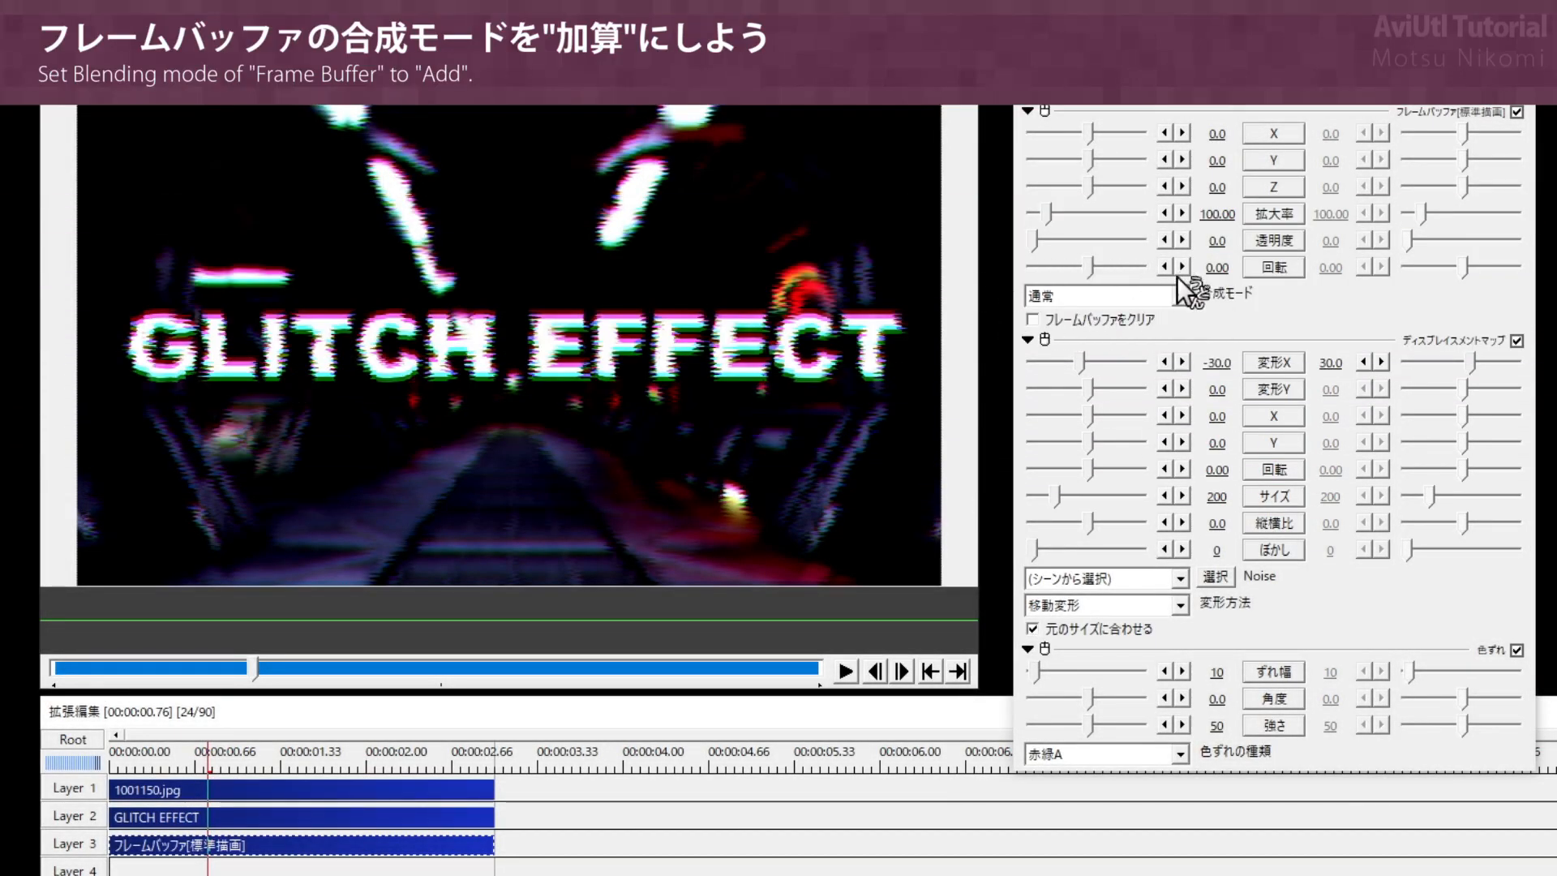
Step: Set the blending mode (合成モード) of the Layer 3 frame buffer to 加算 and preview the result
{"action": "left_click", "coordinate": [1180, 296]}
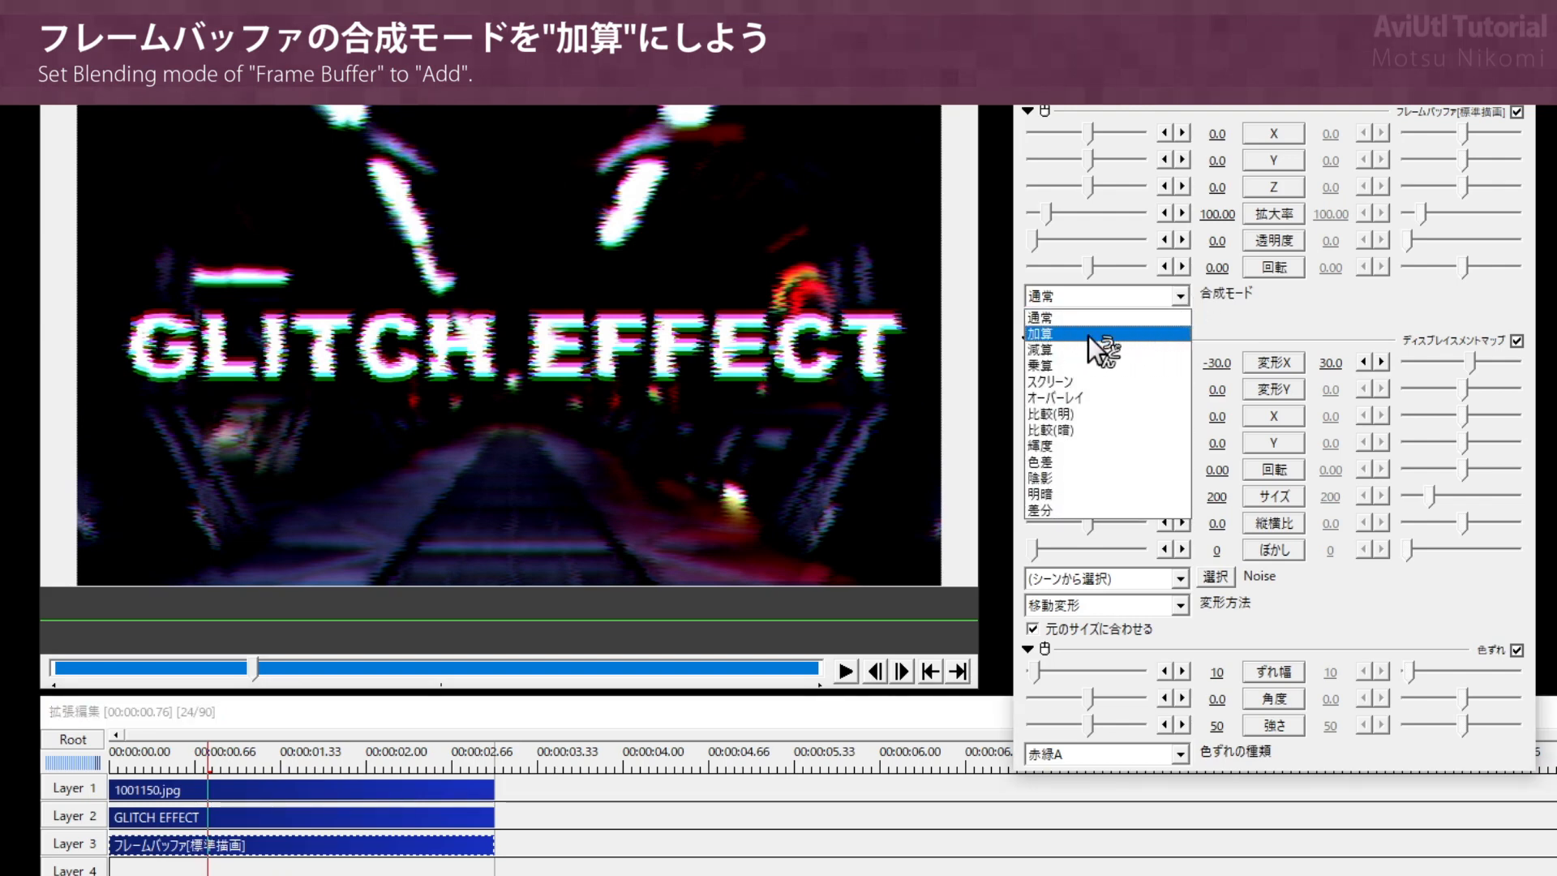
{"action": "left_click", "coordinate": [1138, 334]}
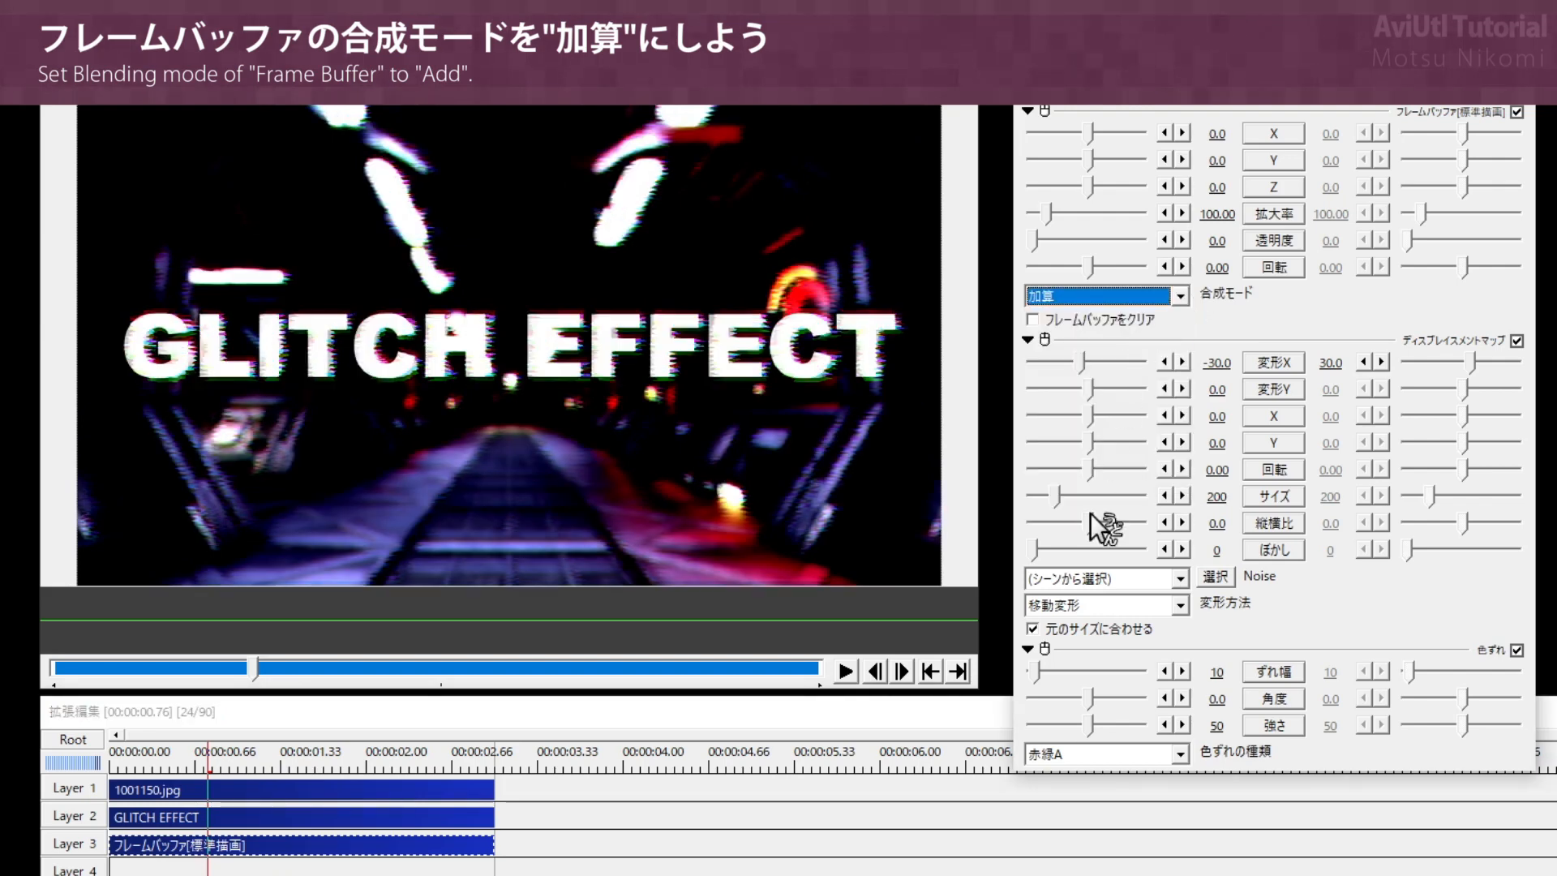
{"action": "left_click_drag", "start_coordinate": [140, 764], "coordinate": [429, 766]}
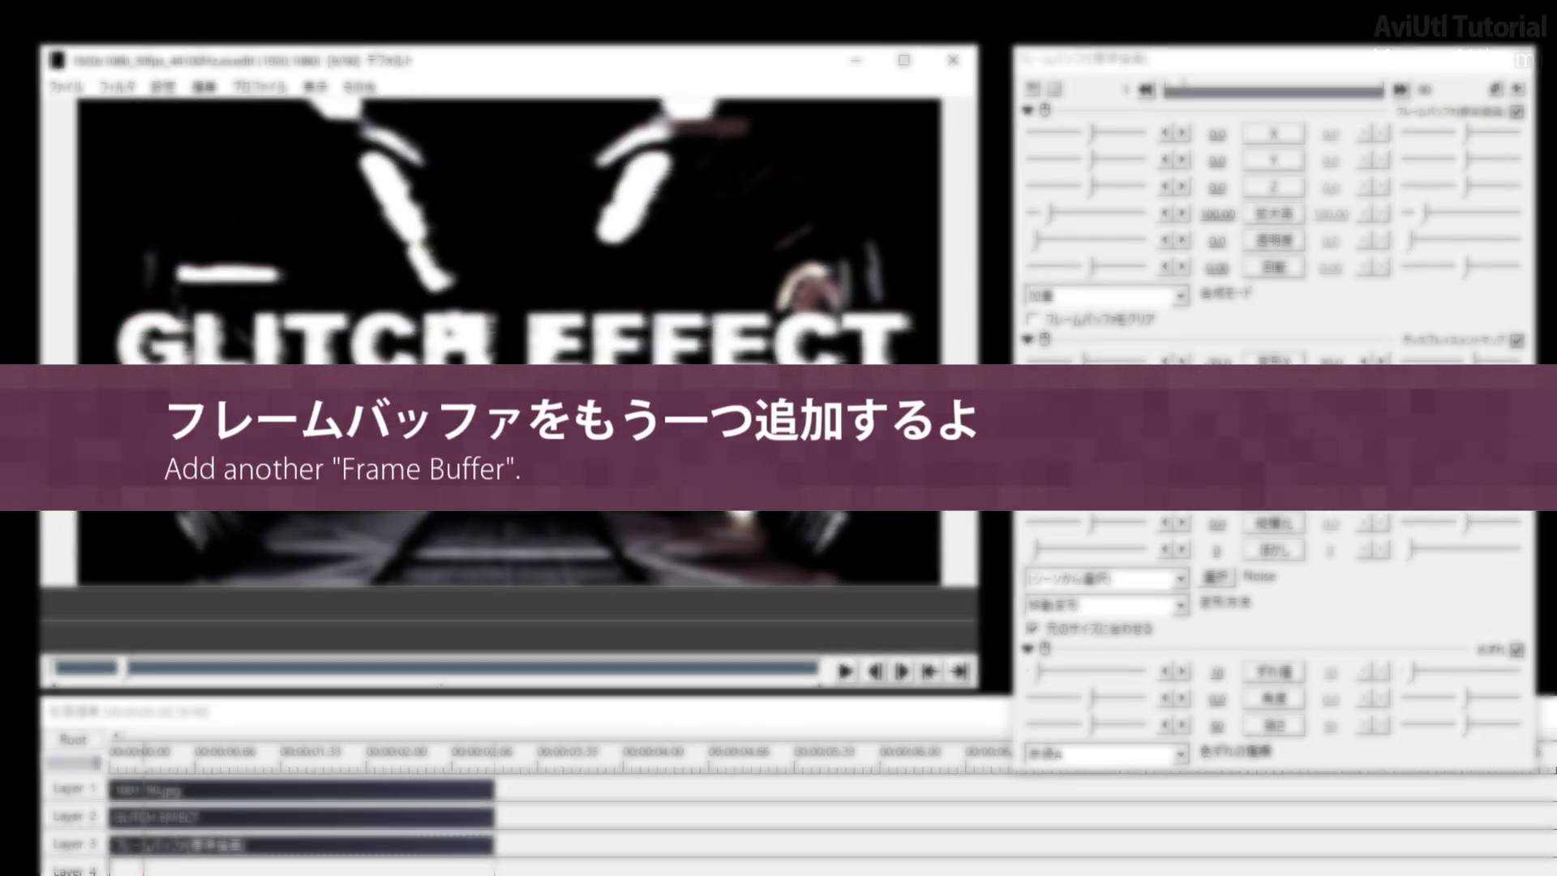
Step: Add a second frame buffer (フレームバッファ) on Layer 4 and extend it to the end of the clips above
{"action": "right_click", "coordinate": [143, 829]}
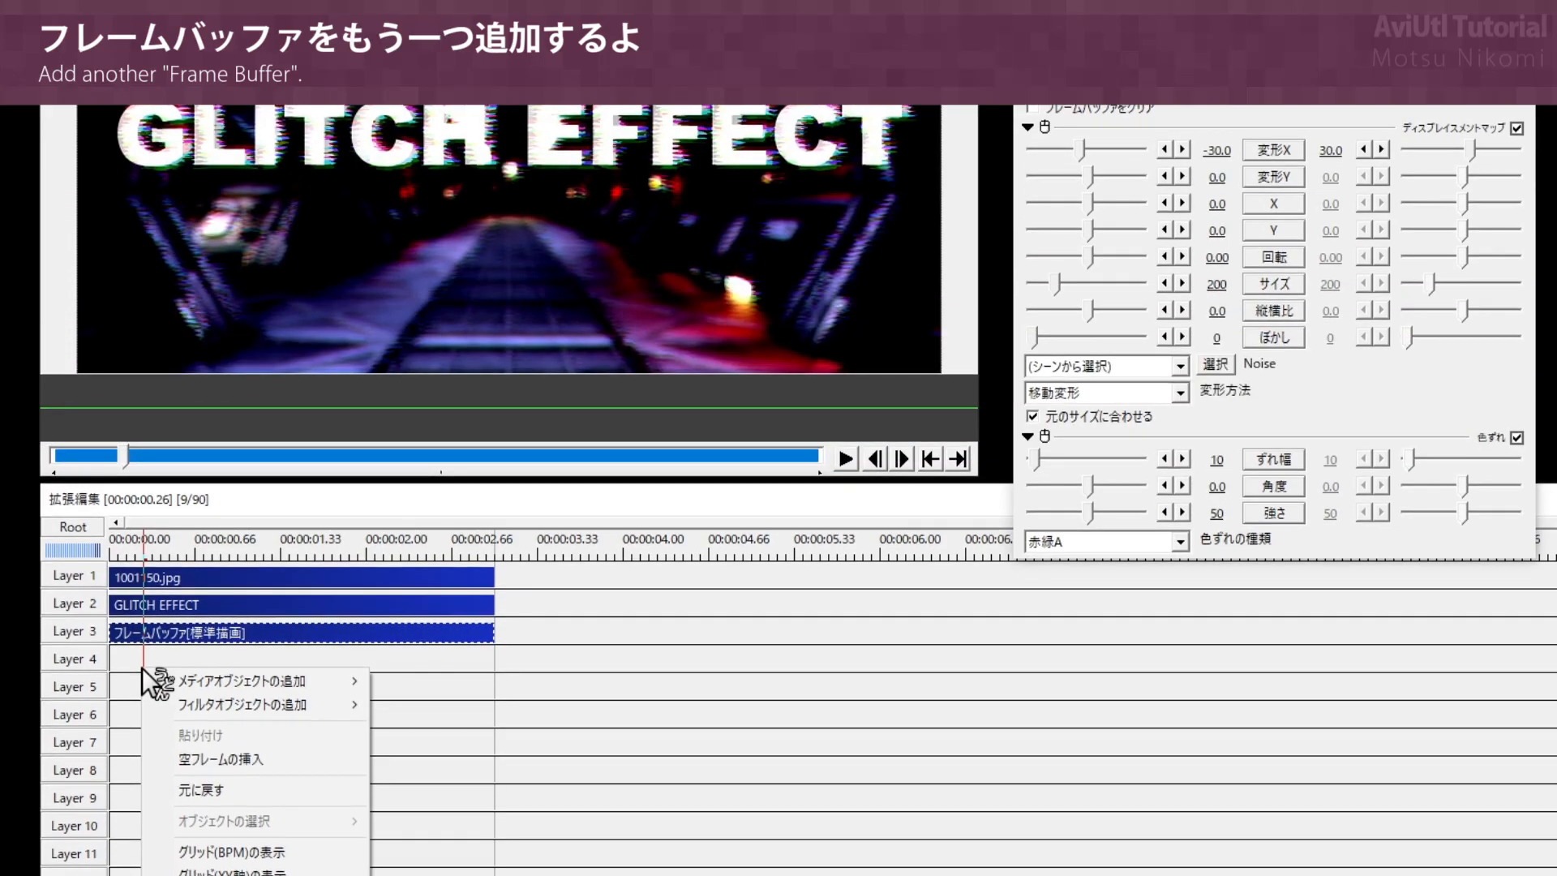
{"action": "mouse_move", "coordinate": [220, 683]}
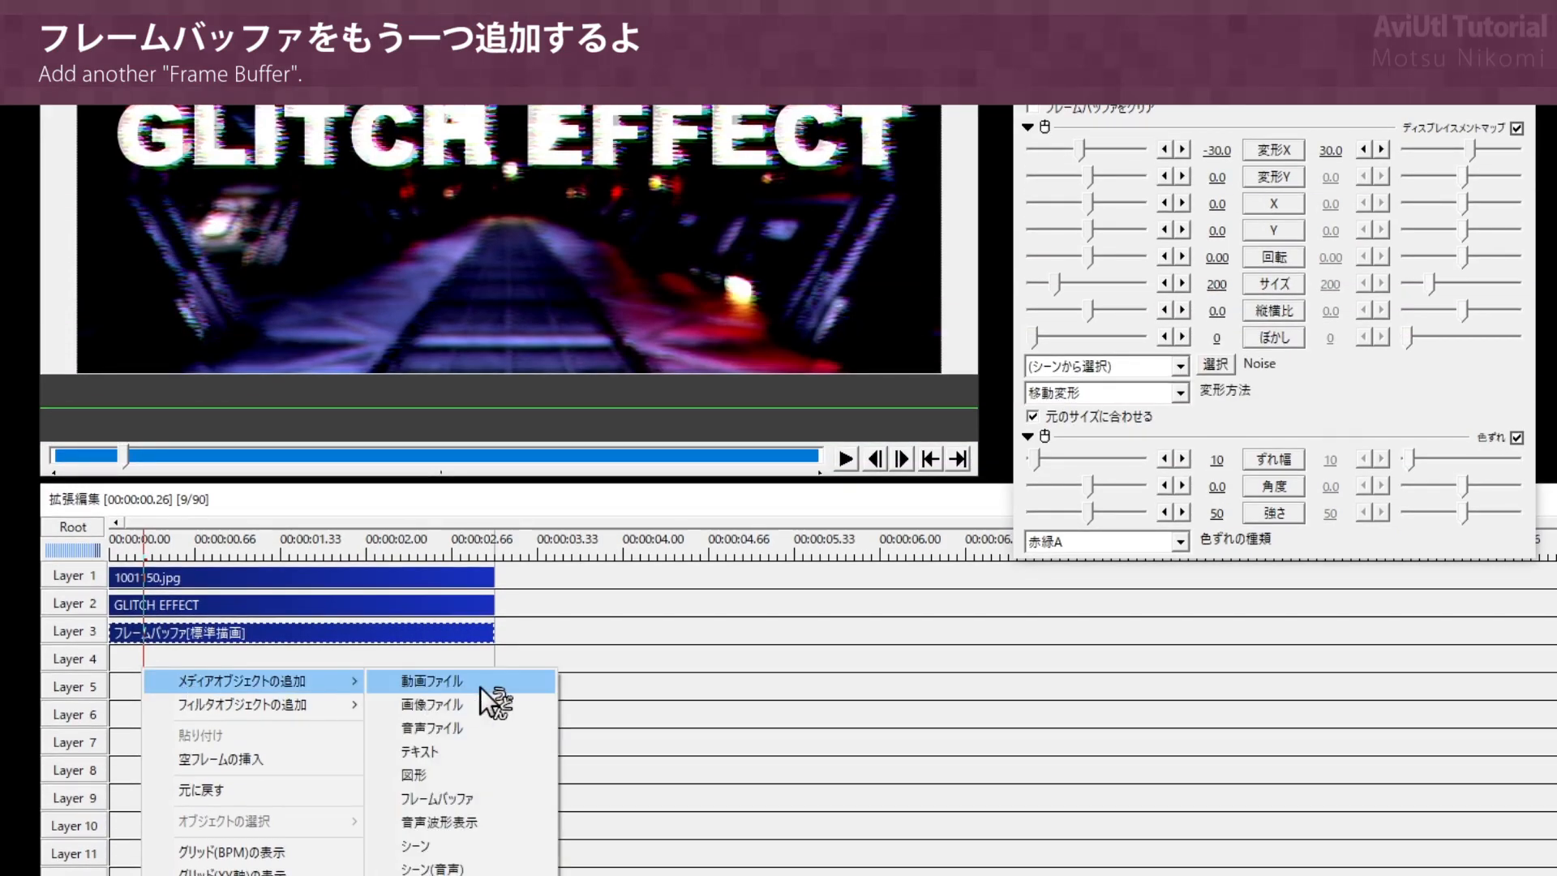
{"action": "left_click", "coordinate": [487, 801]}
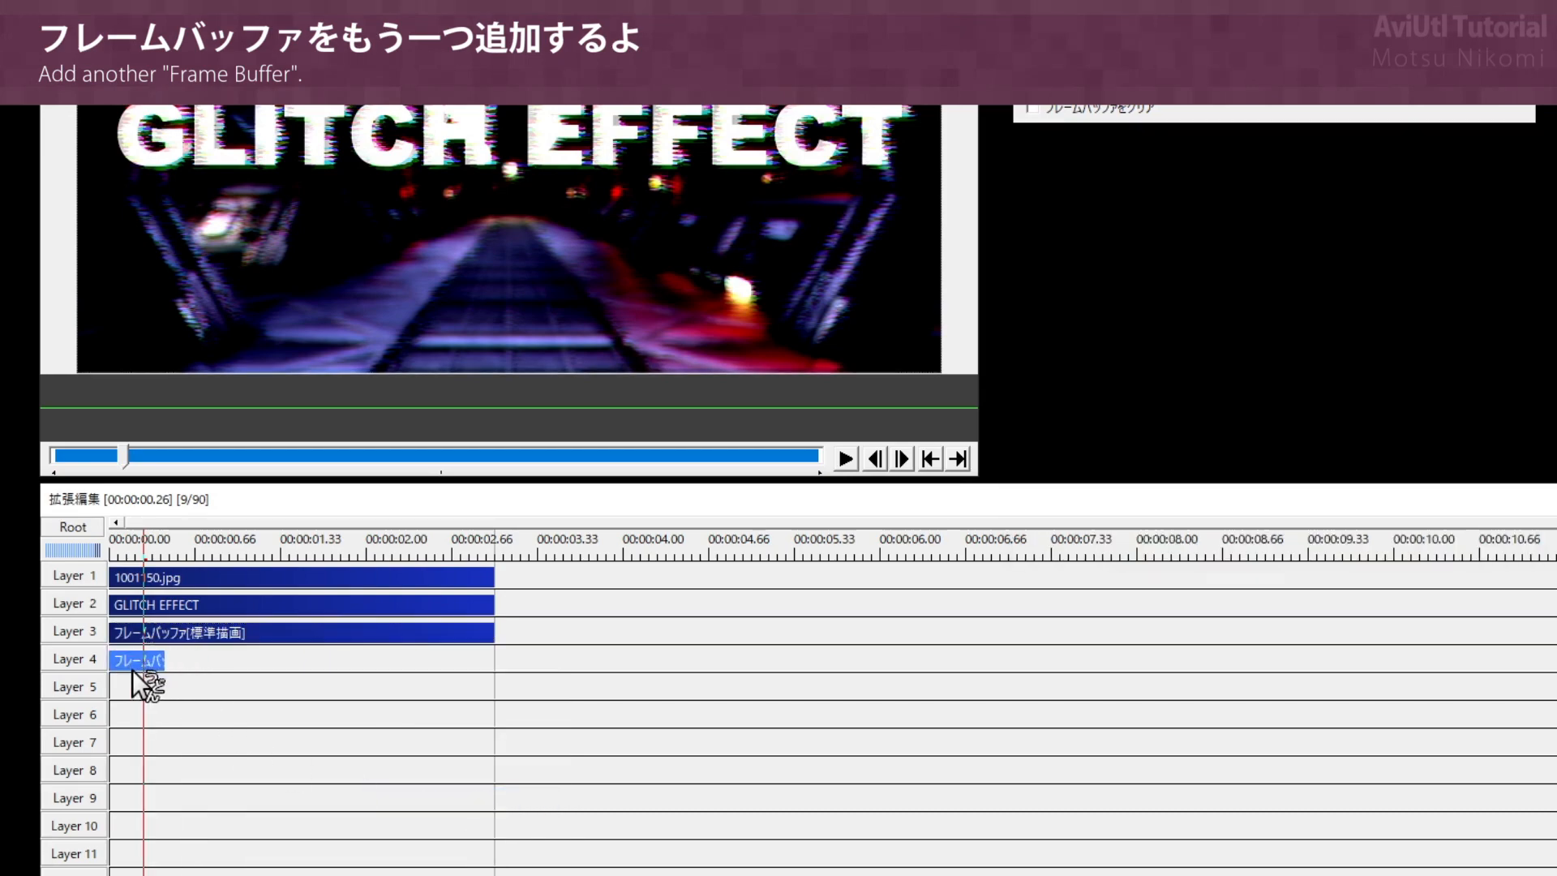
{"action": "left_click_drag", "start_coordinate": [165, 663], "coordinate": [494, 661]}
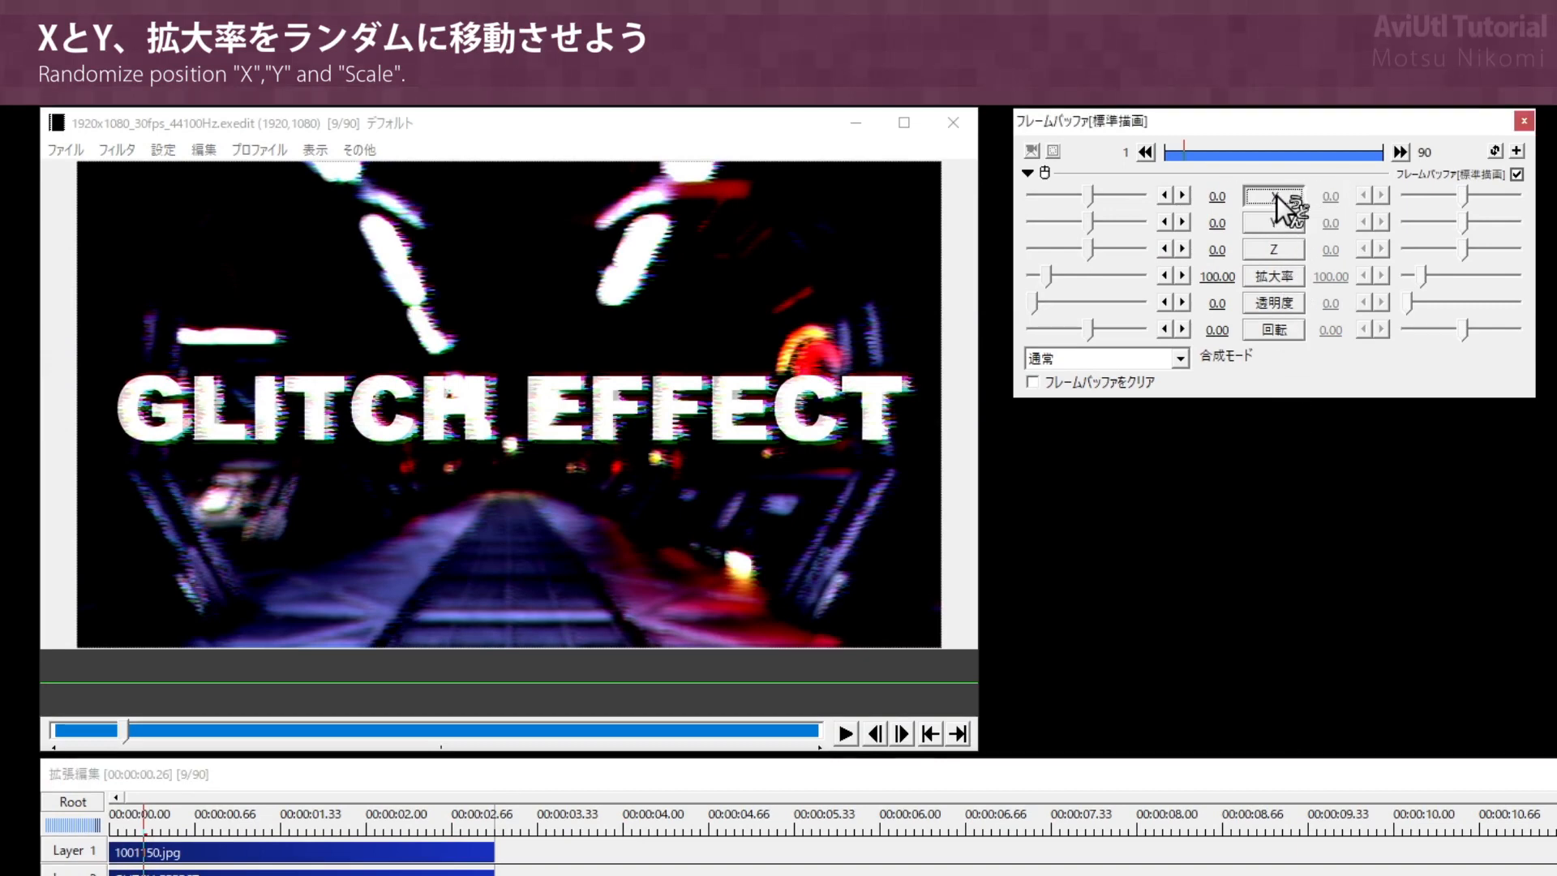
Step: Set the Layer 4 frame buffer's position to random movement (ランダム移動), with X ranging from -1000 to 1000
{"action": "left_click", "coordinate": [1277, 196]}
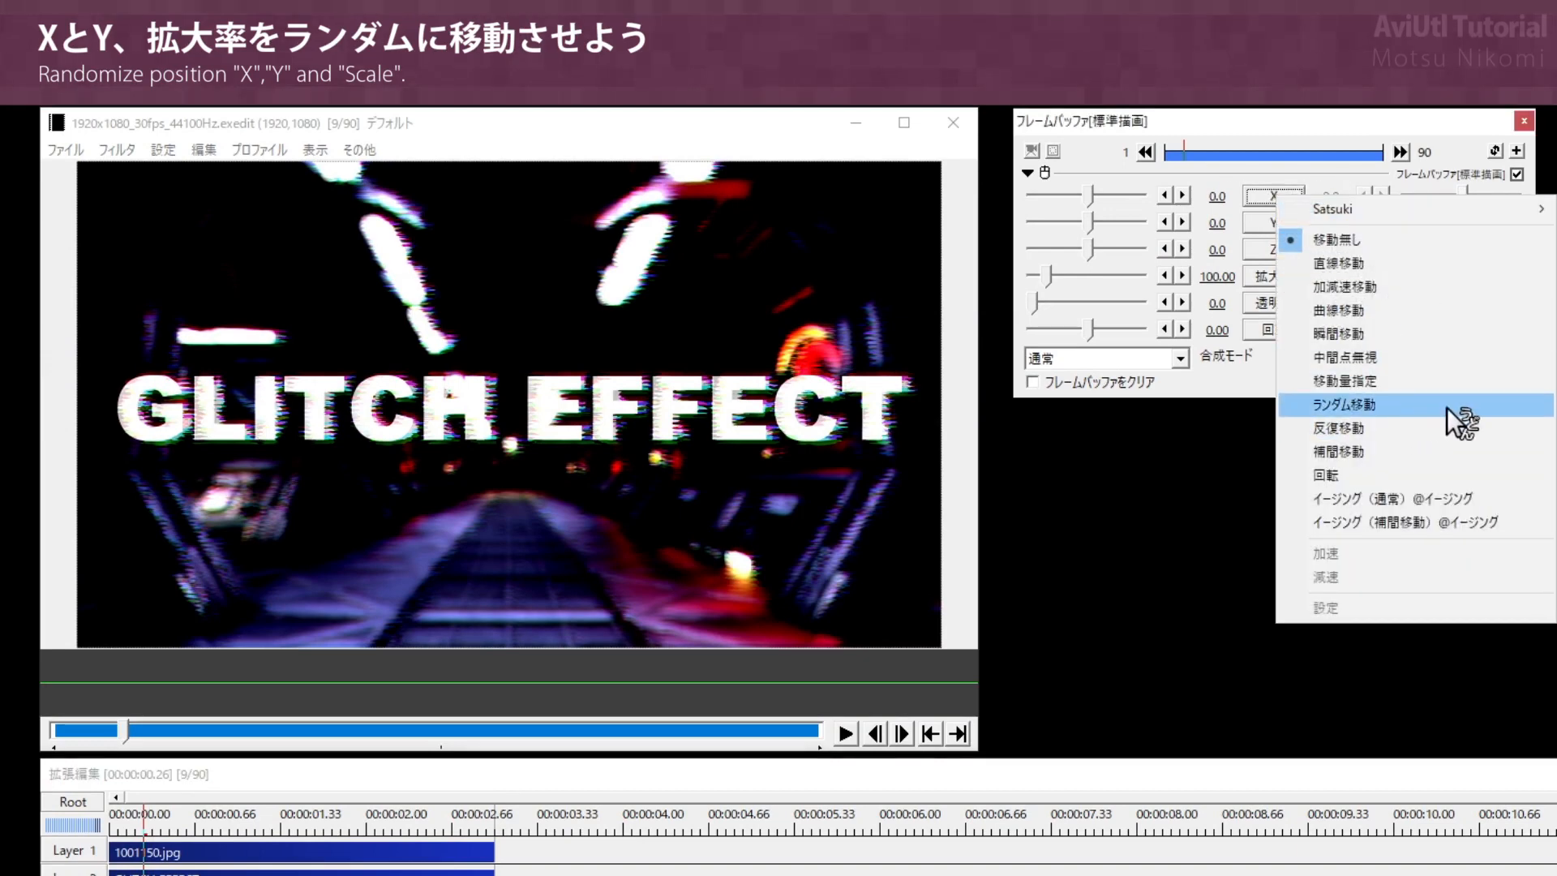
{"action": "left_click", "coordinate": [1470, 410]}
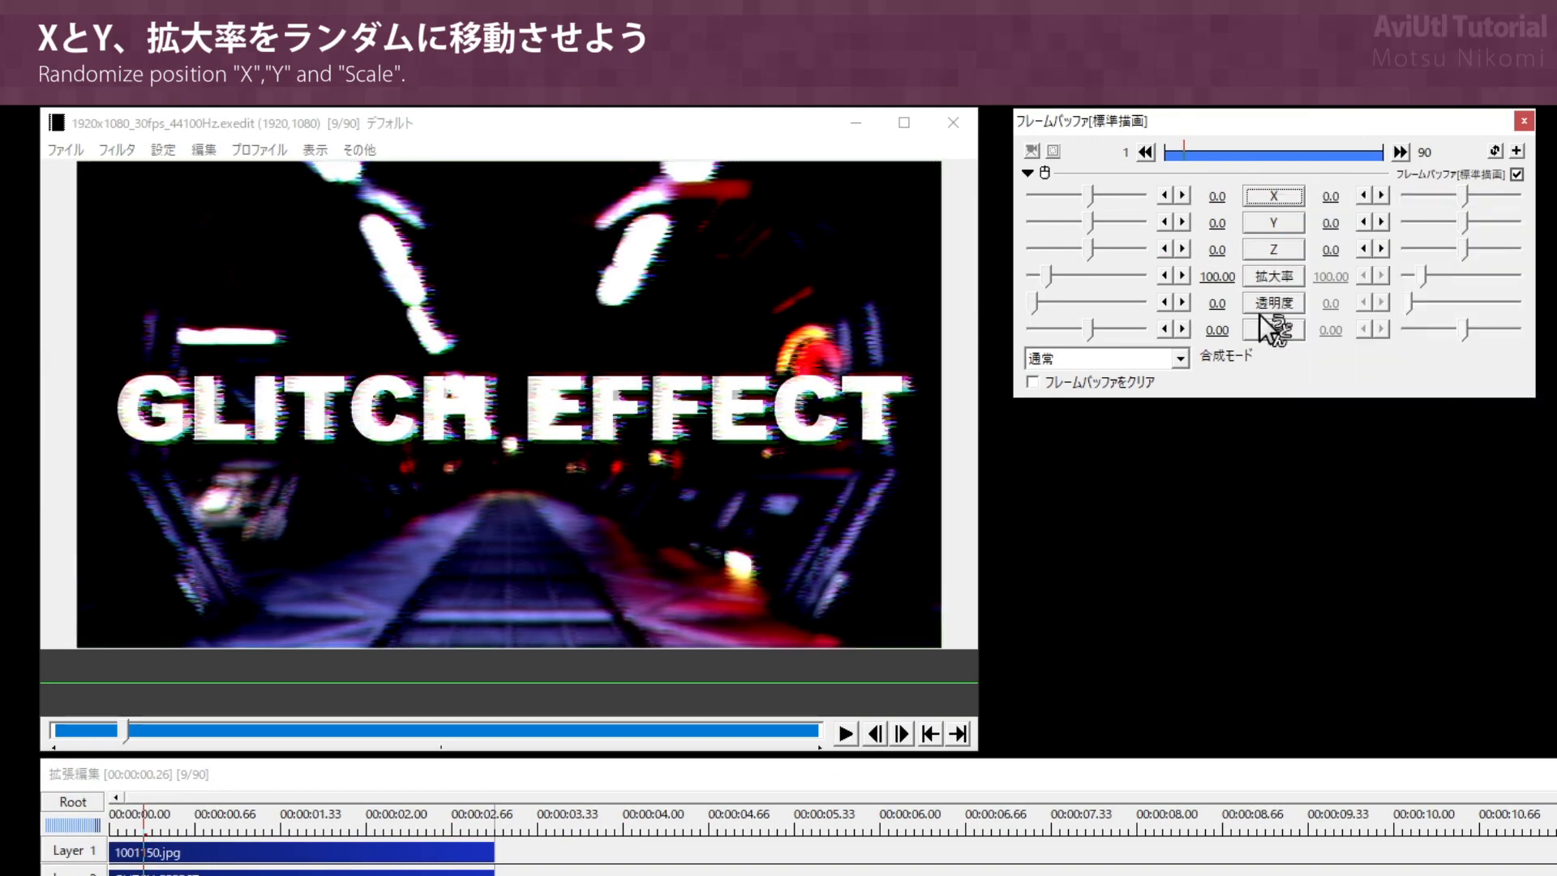
{"action": "left_click", "coordinate": [1217, 198]}
{"action": "type", "text": "-1000"}
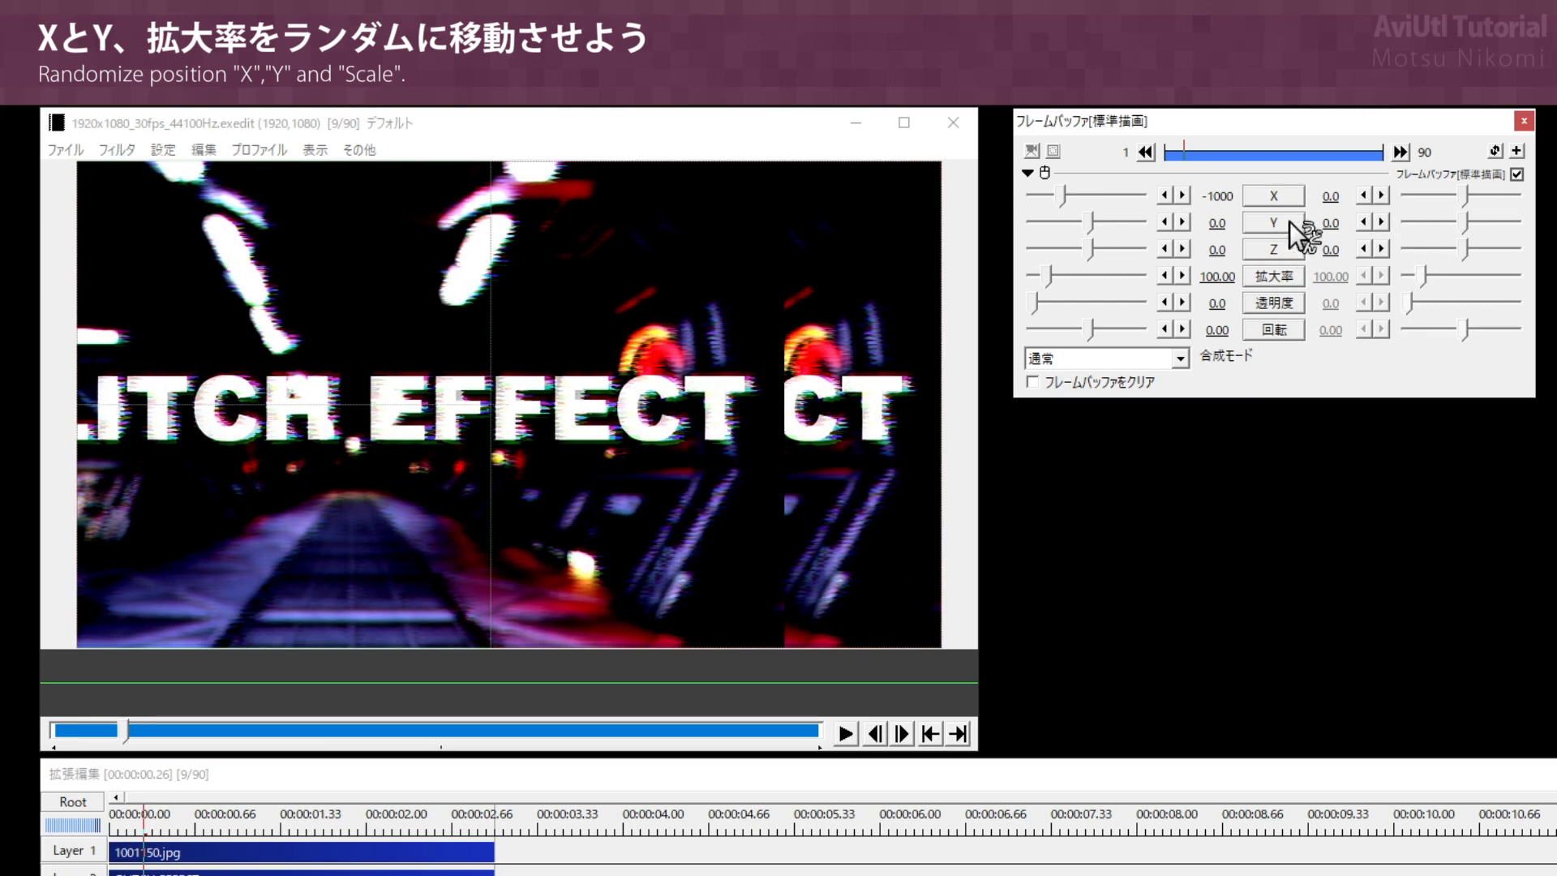
{"action": "key", "text": "Tab"}
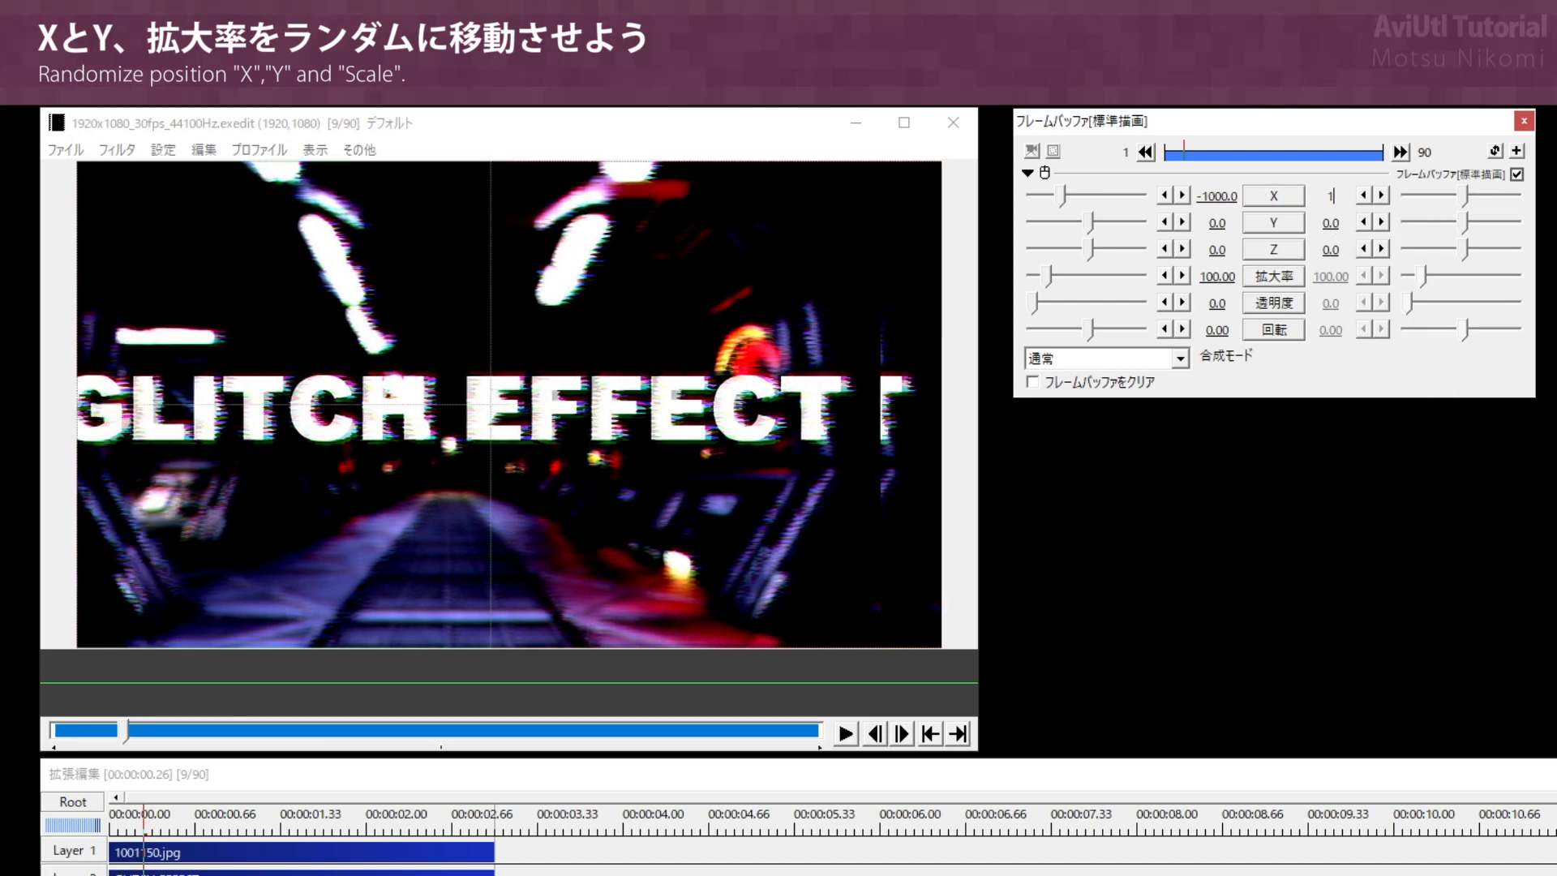
{"action": "type", "text": "1000"}
{"action": "key", "text": "Return"}
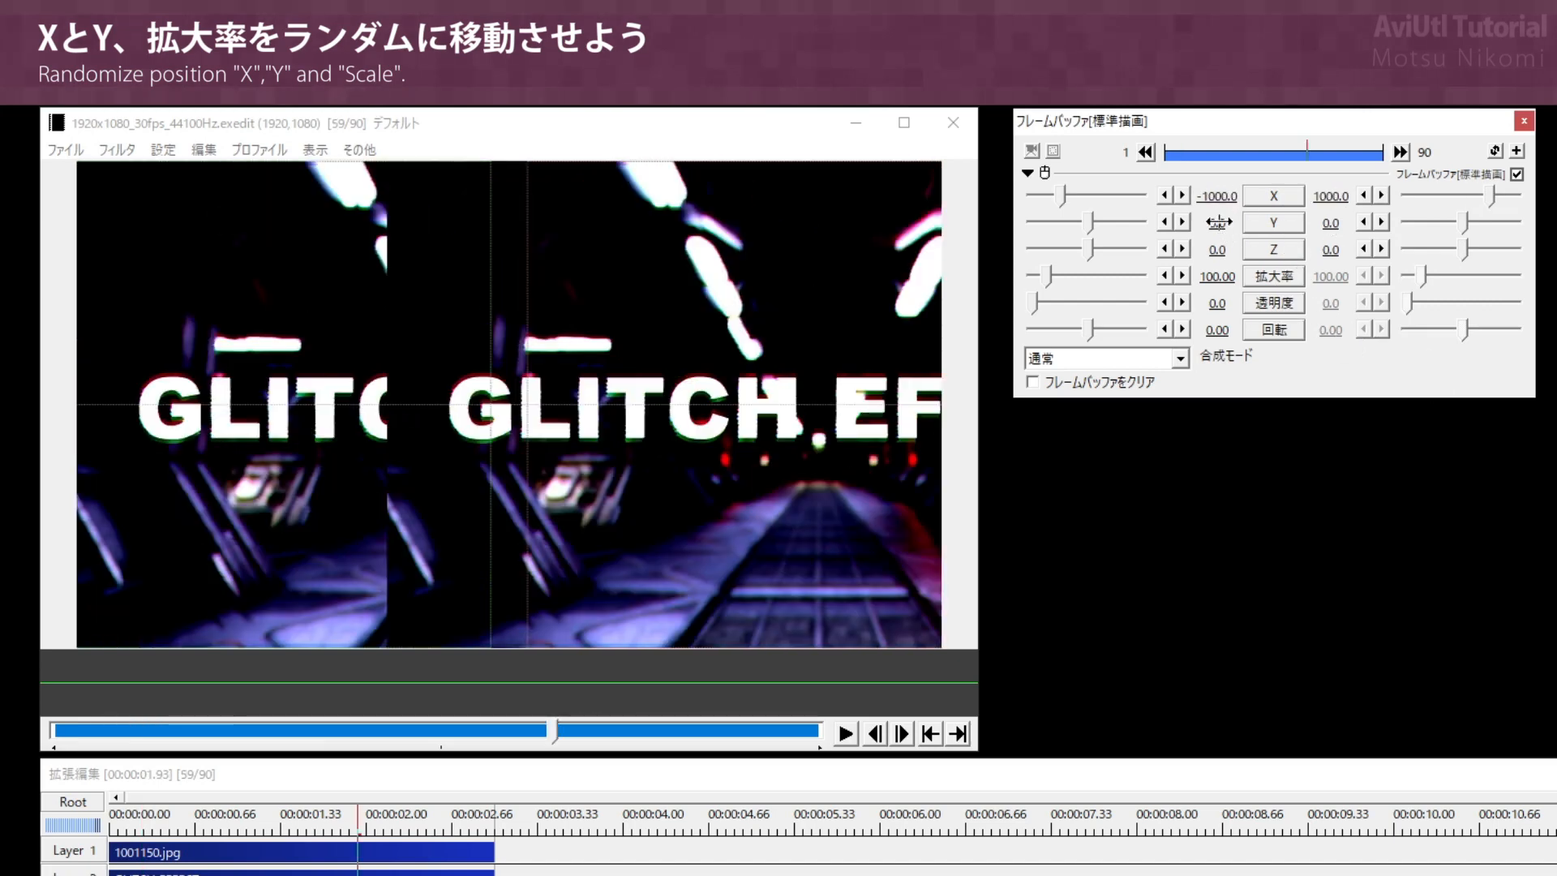
Step: Set the Layer 4 frame buffer's Y range from -500 to 500 and preview the random movement along the timeline
{"action": "left_click", "coordinate": [1232, 219]}
{"action": "type", "text": "-500"}
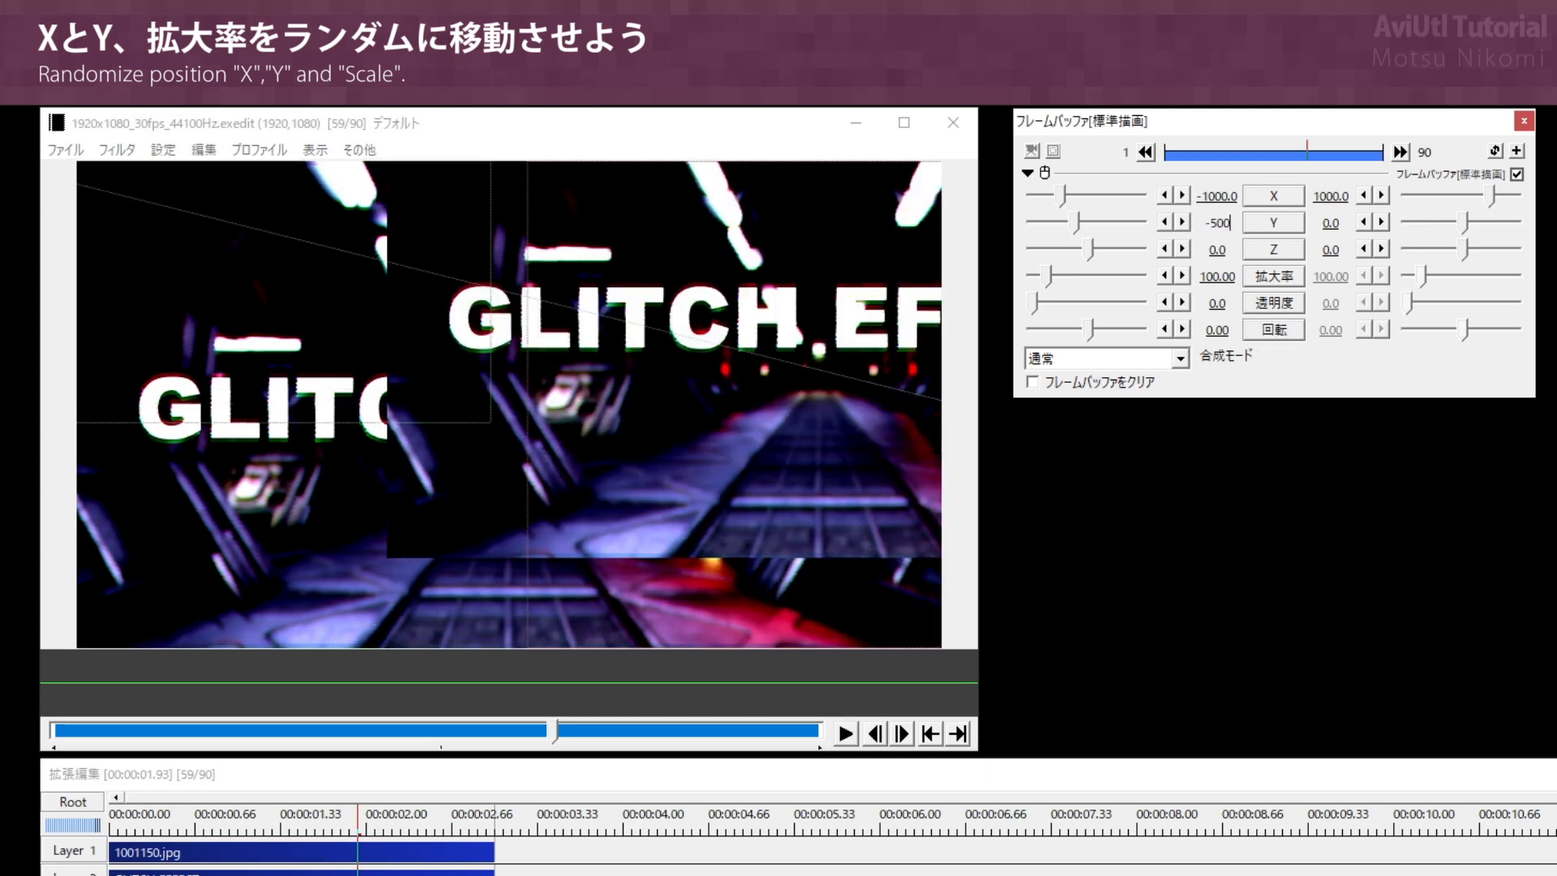
{"action": "left_click", "coordinate": [1325, 221]}
{"action": "type", "text": "500"}
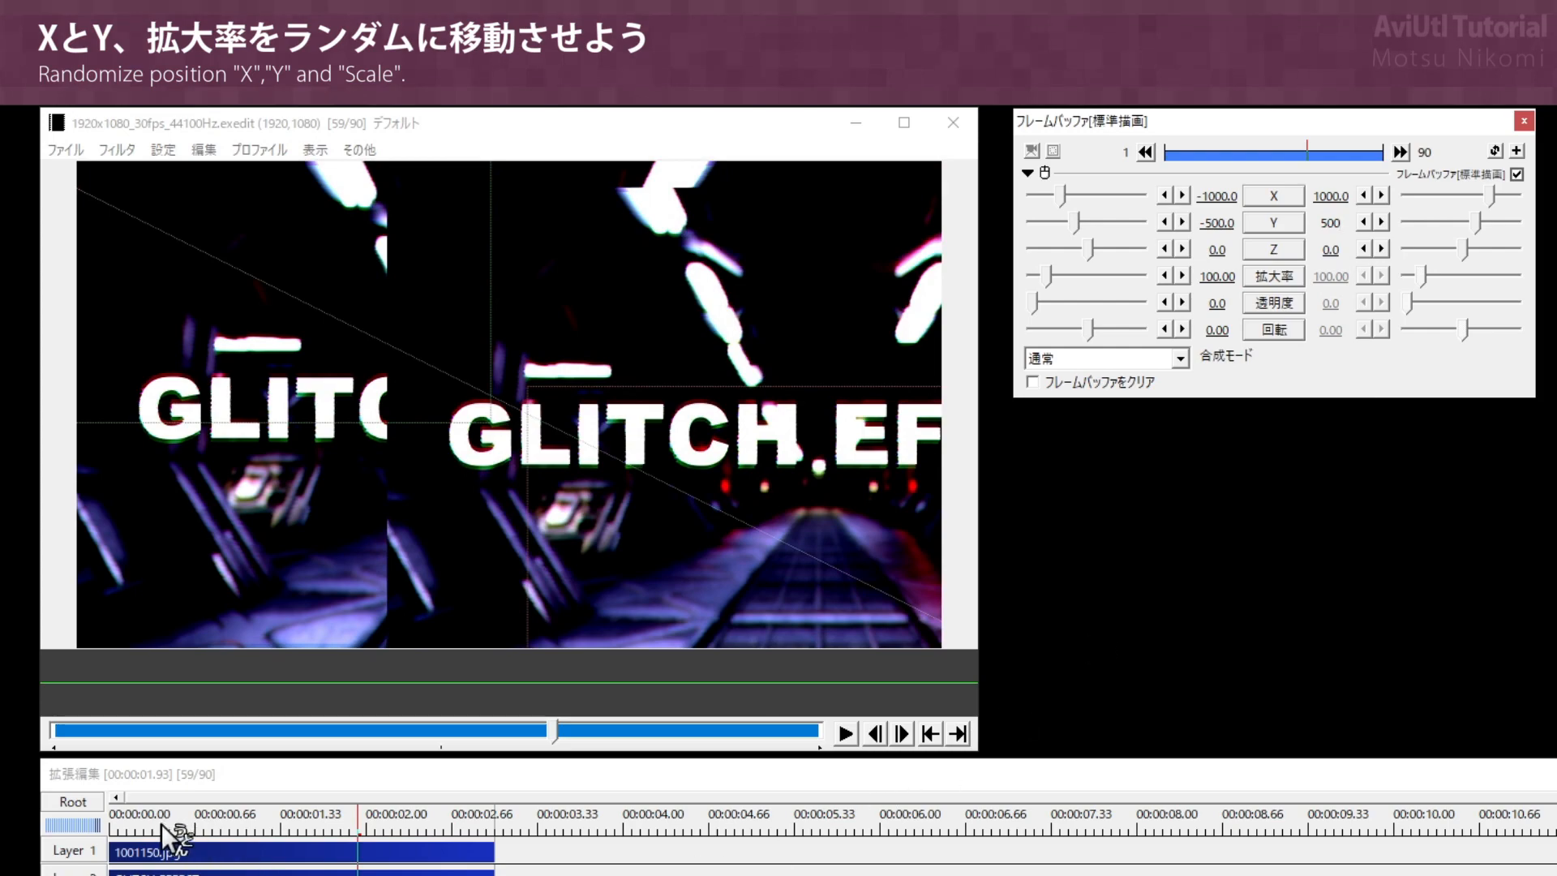
{"action": "left_click_drag", "start_coordinate": [162, 824], "coordinate": [454, 849]}
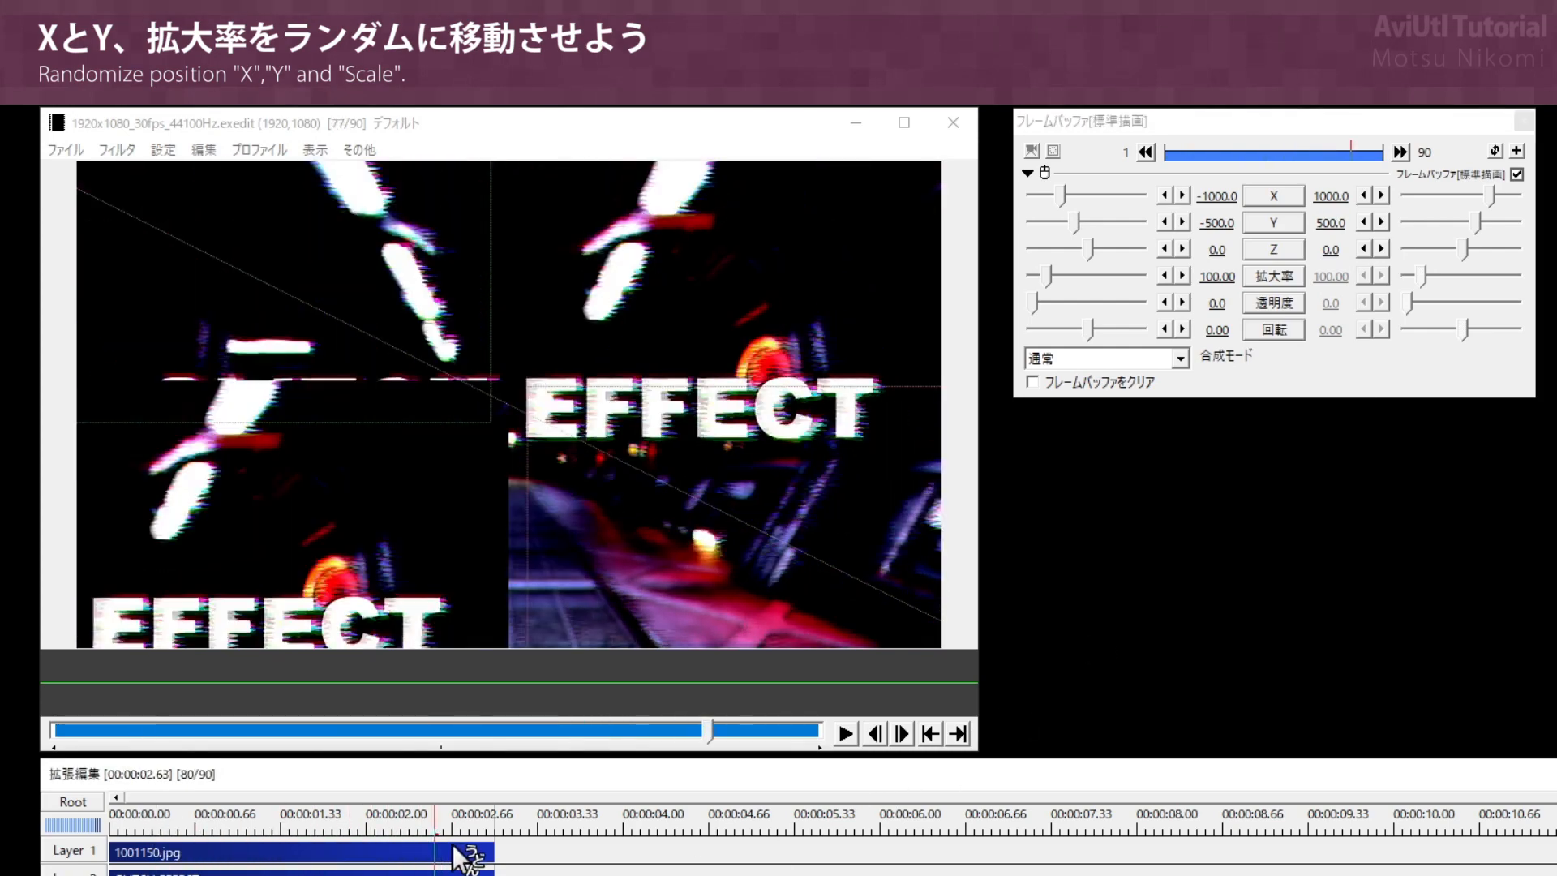
{"action": "left_click_drag", "start_coordinate": [454, 847], "coordinate": [257, 847]}
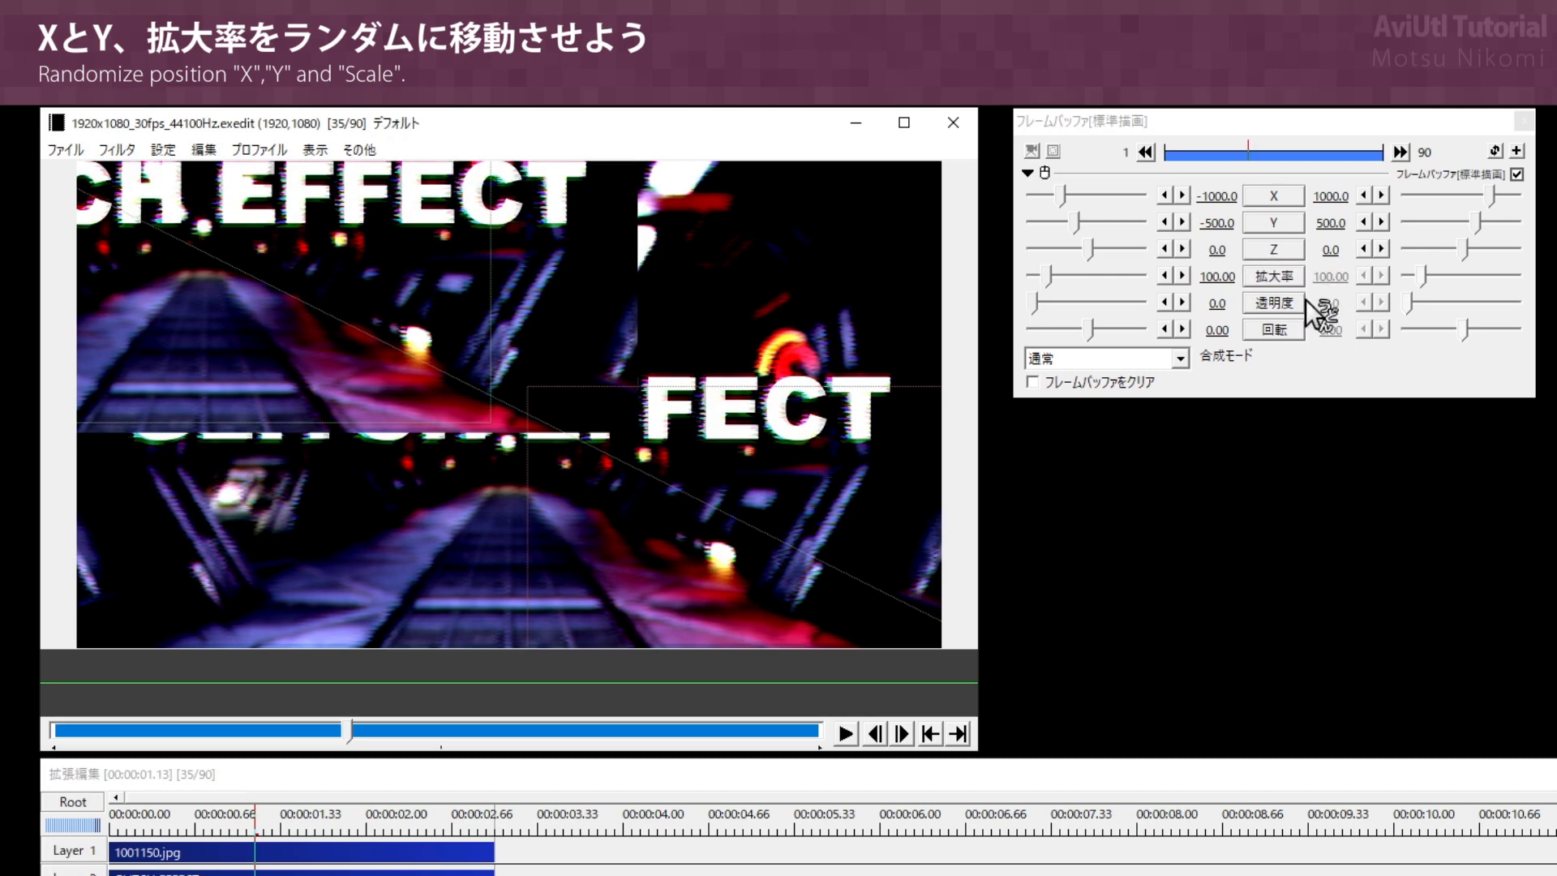
Step: Give the Layer 4 frame buffer's scale (拡大率) a random movement from 200 to 500 and preview it
{"action": "left_click", "coordinate": [1283, 276]}
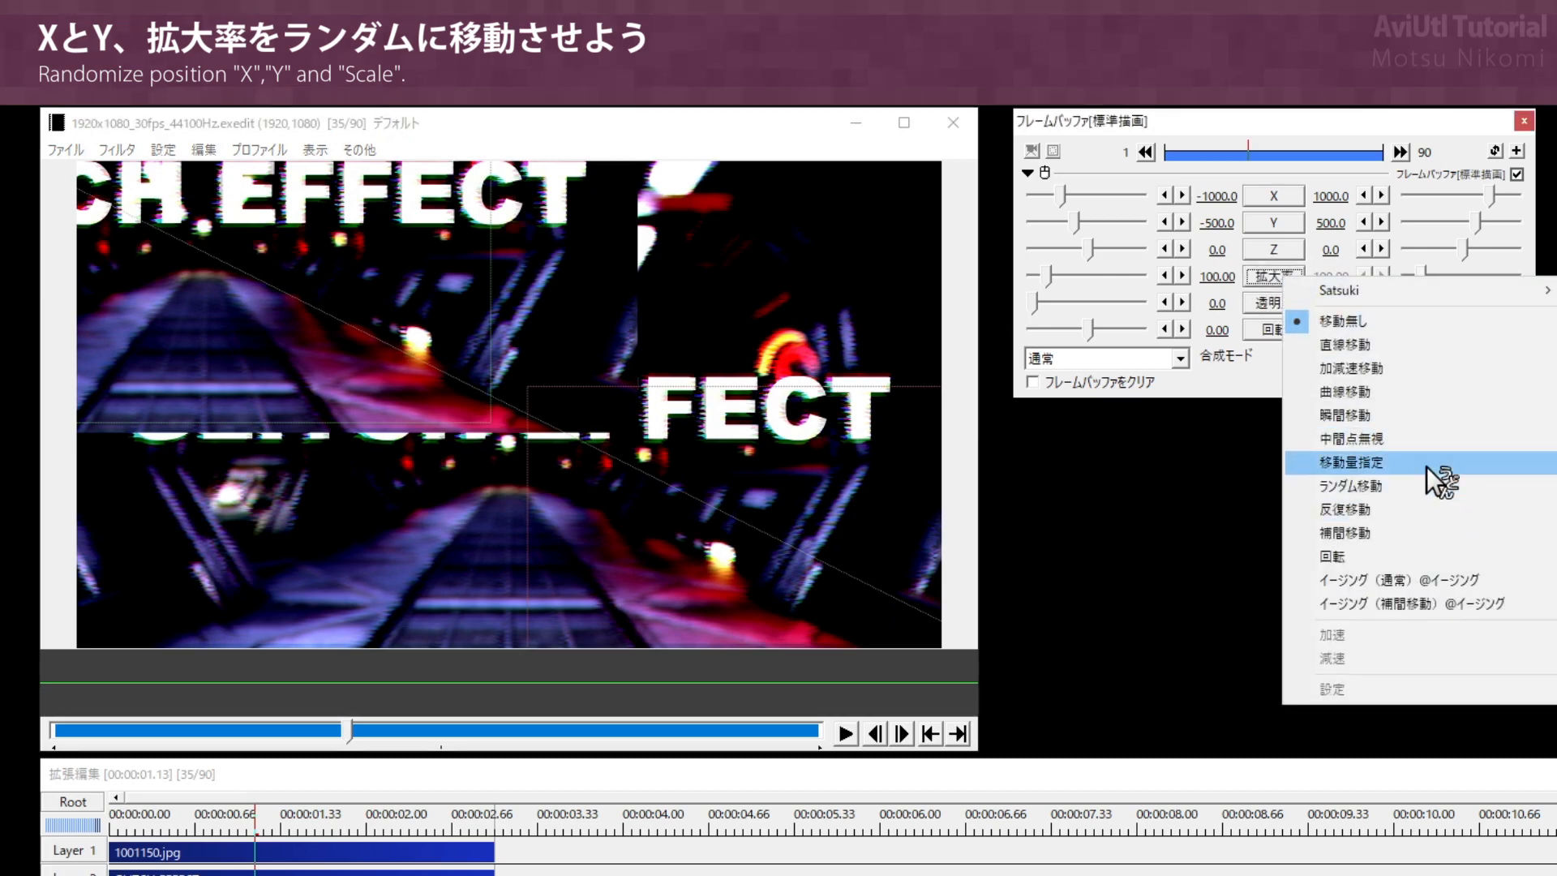
{"action": "left_click", "coordinate": [1497, 484]}
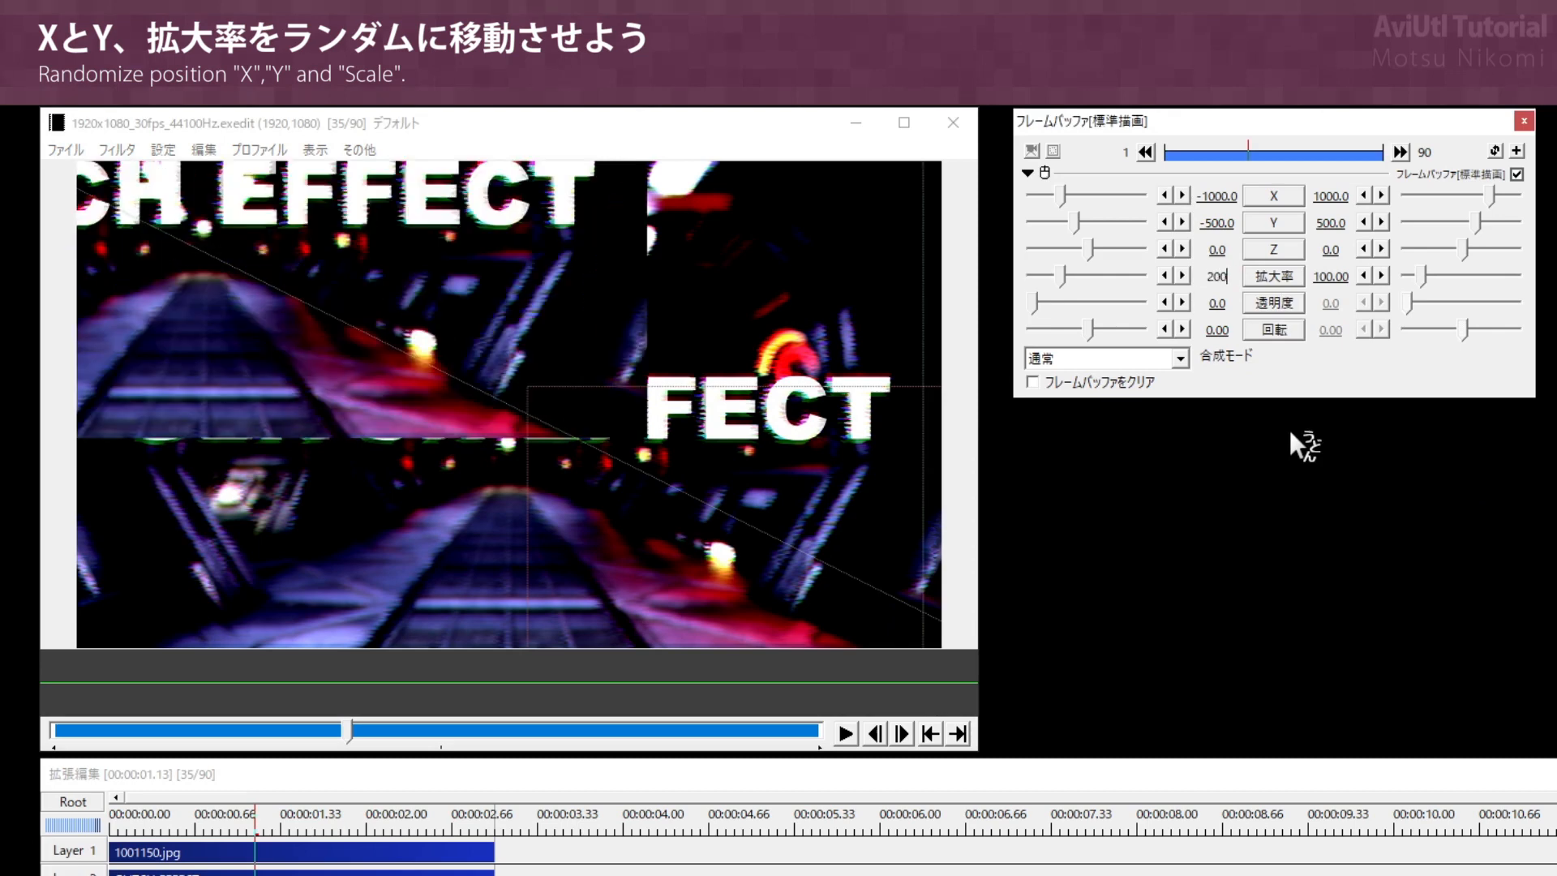
{"action": "type", "text": "200"}
{"action": "key", "text": "Tab"}
{"action": "type", "text": "500"}
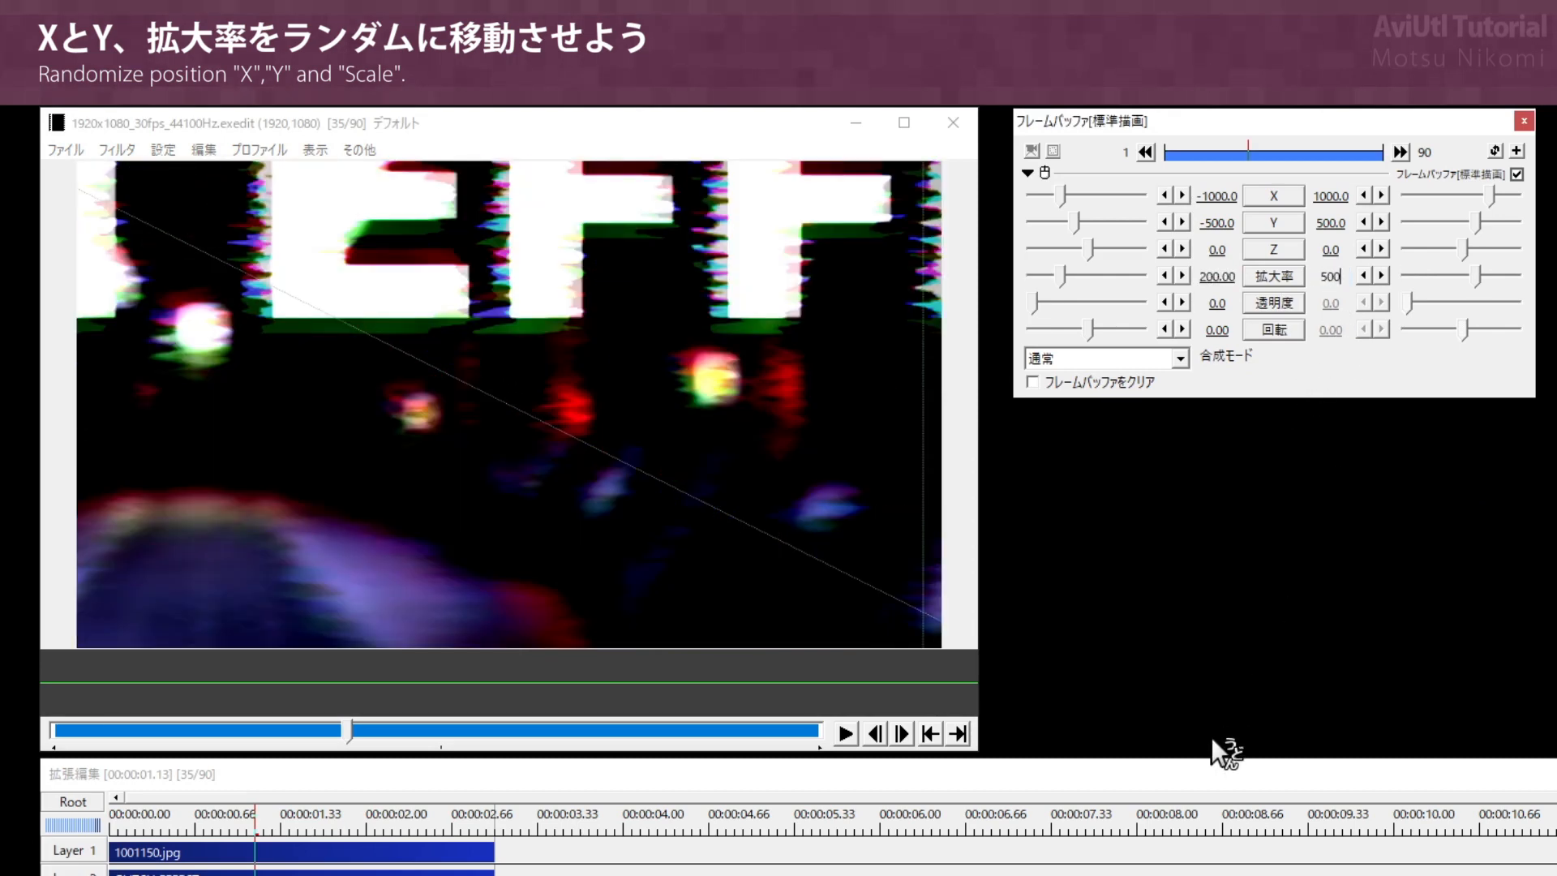
{"action": "left_click_drag", "start_coordinate": [150, 819], "coordinate": [442, 839]}
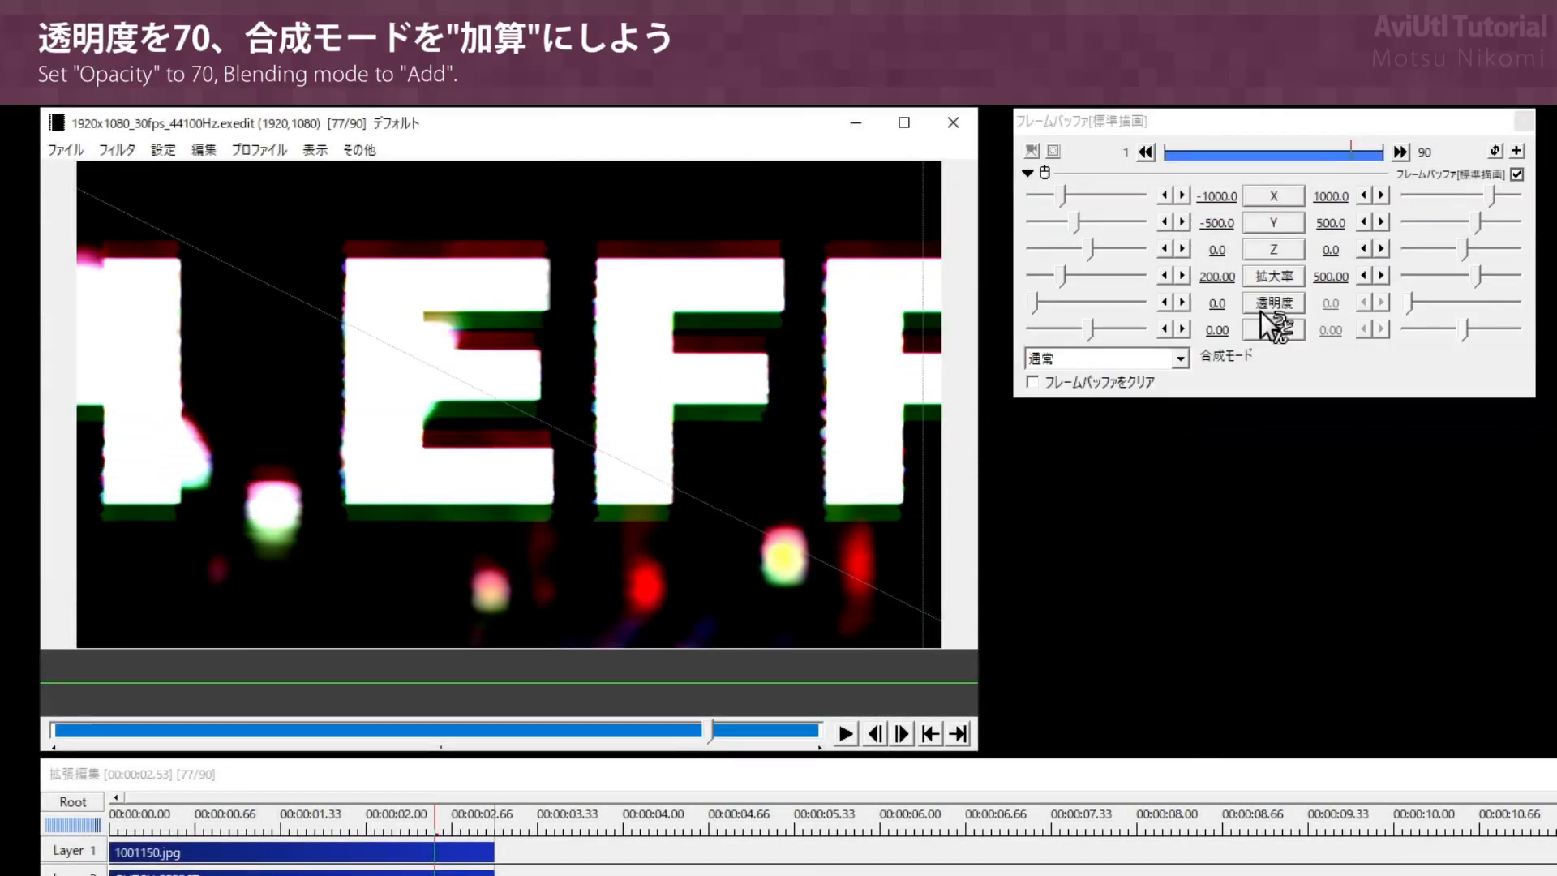
Step: Set the Layer 4 frame buffer's 透明度 to 70 and its blending mode (合成モード) to 加算
{"action": "left_click", "coordinate": [1215, 302]}
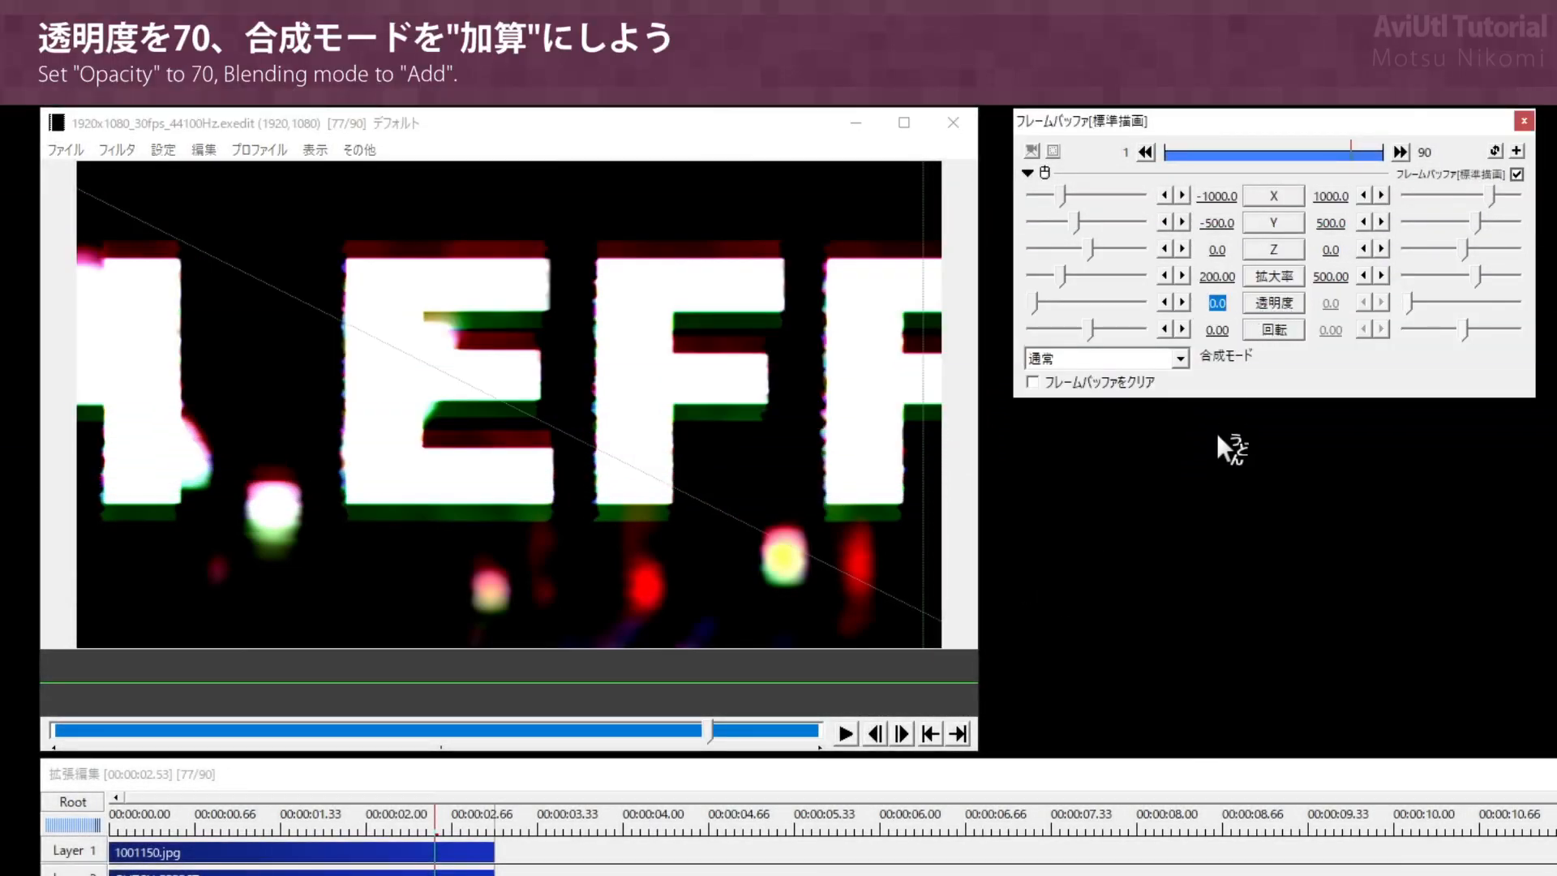
{"action": "type", "text": "70"}
{"action": "key", "text": "Return"}
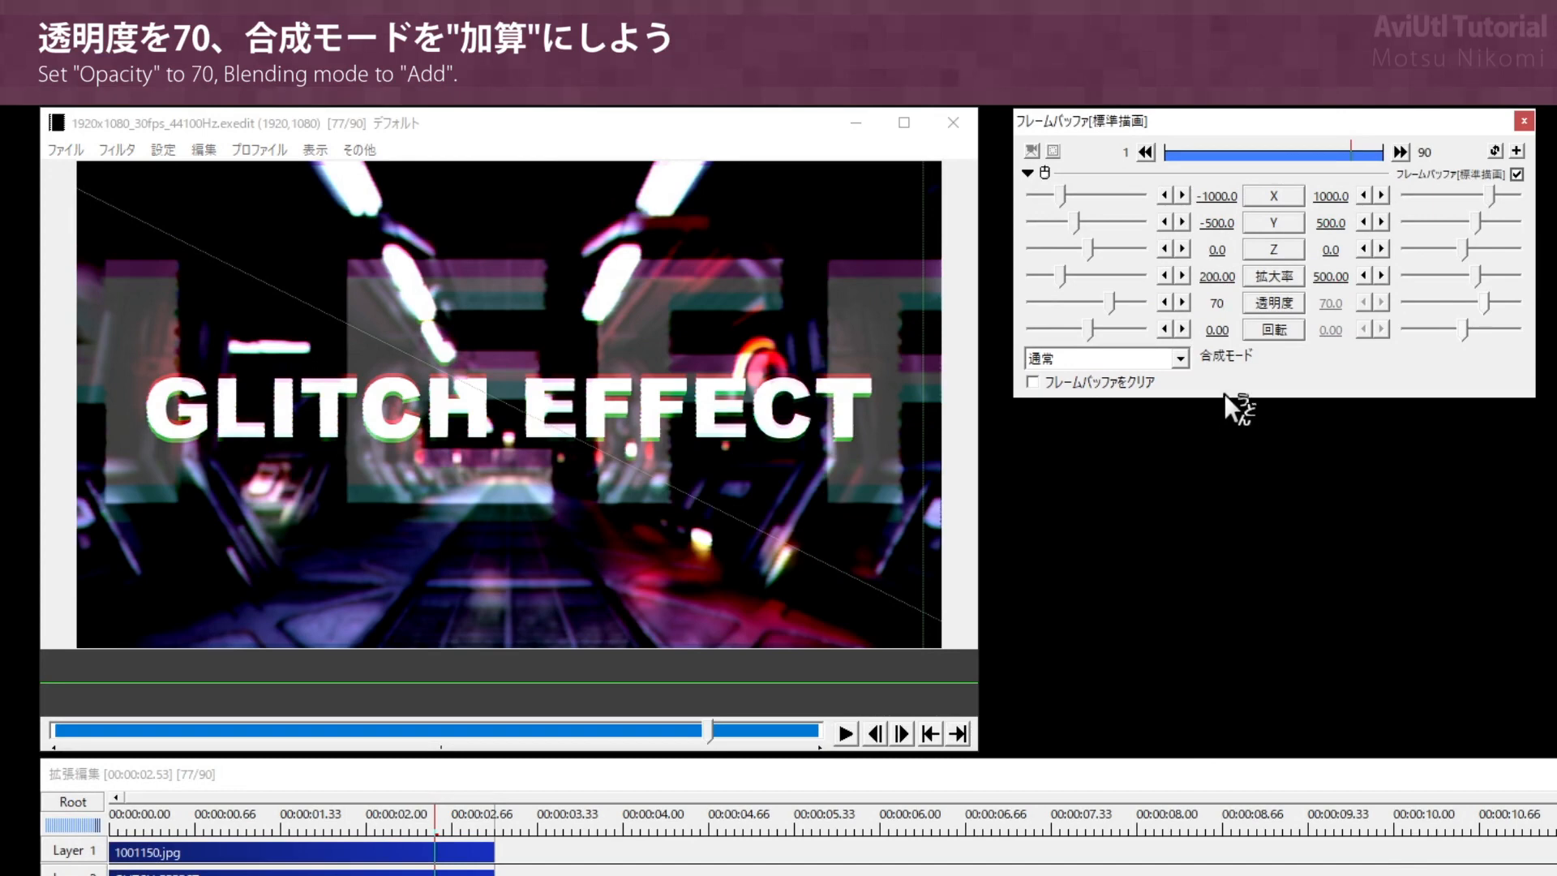
{"action": "left_click", "coordinate": [1170, 359]}
{"action": "left_click", "coordinate": [1063, 397]}
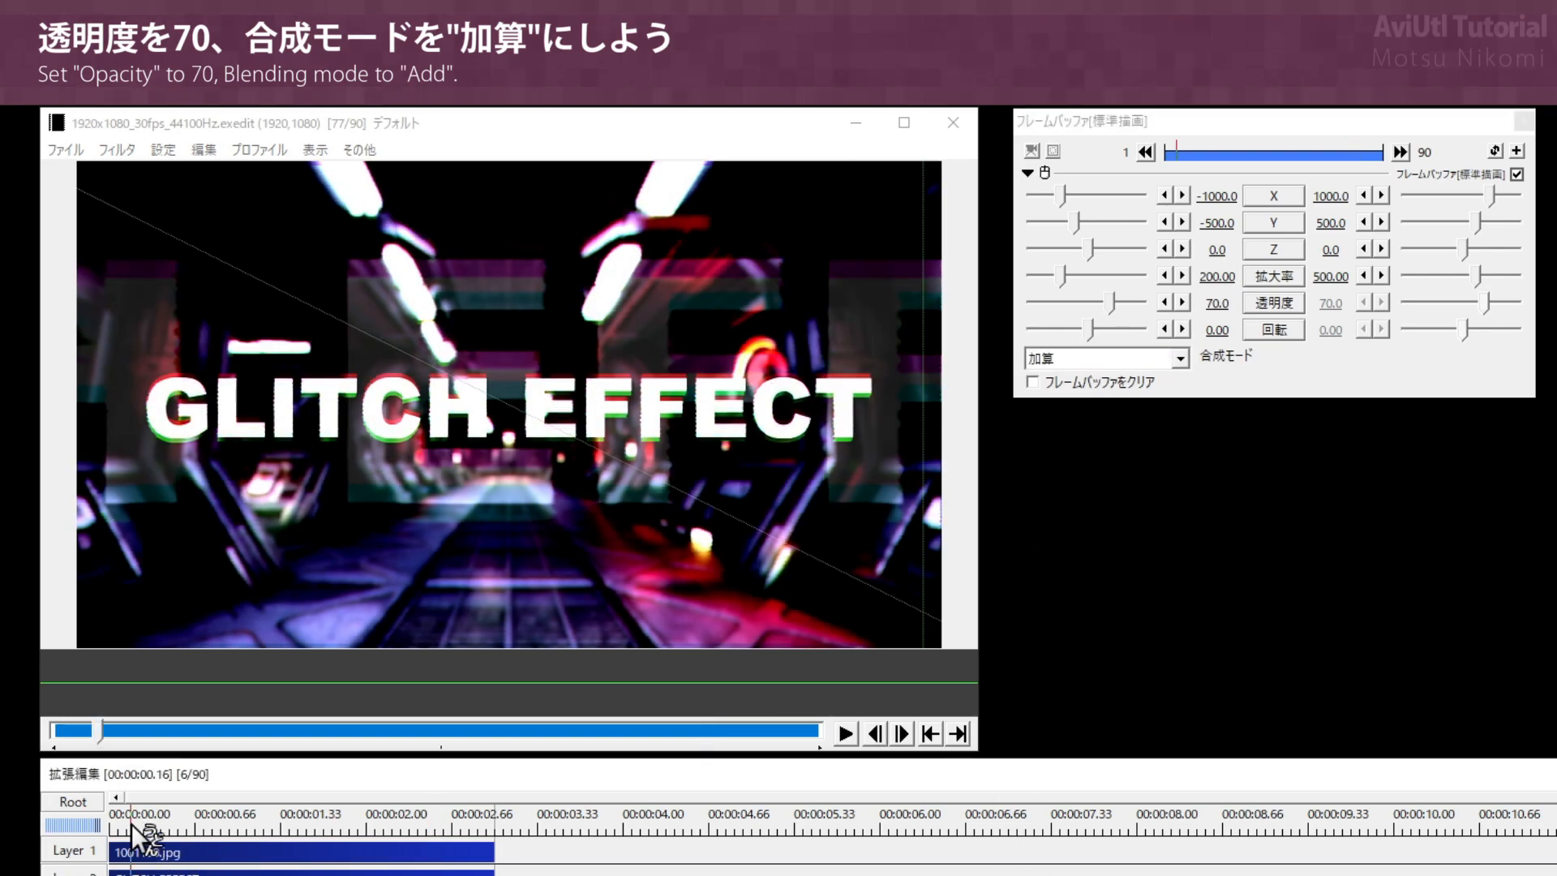
Step: Change the length of both frame buffers on Layers 3 and 4 to 0.2 seconds and move them to about 1.2 seconds
{"action": "mouse_move", "coordinate": [131, 824]}
{"action": "left_mouse_down"}
{"action": "mouse_move", "coordinate": [486, 840]}
{"action": "mouse_move", "coordinate": [286, 829]}
{"action": "left_mouse_up"}
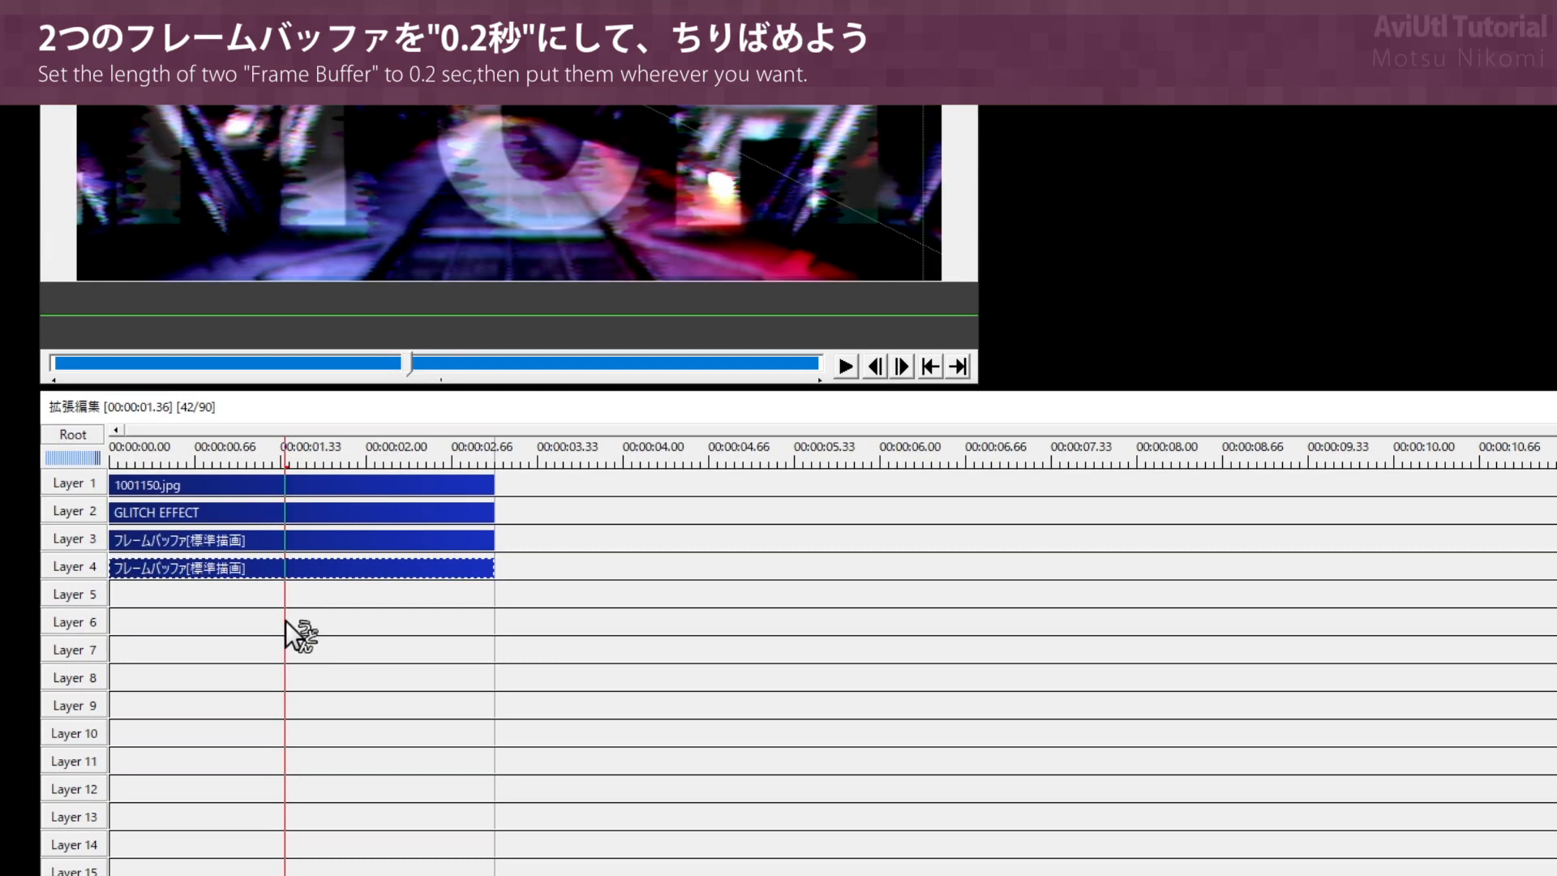
{"action": "left_click_drag", "start_coordinate": [354, 612], "coordinate": [226, 538]}
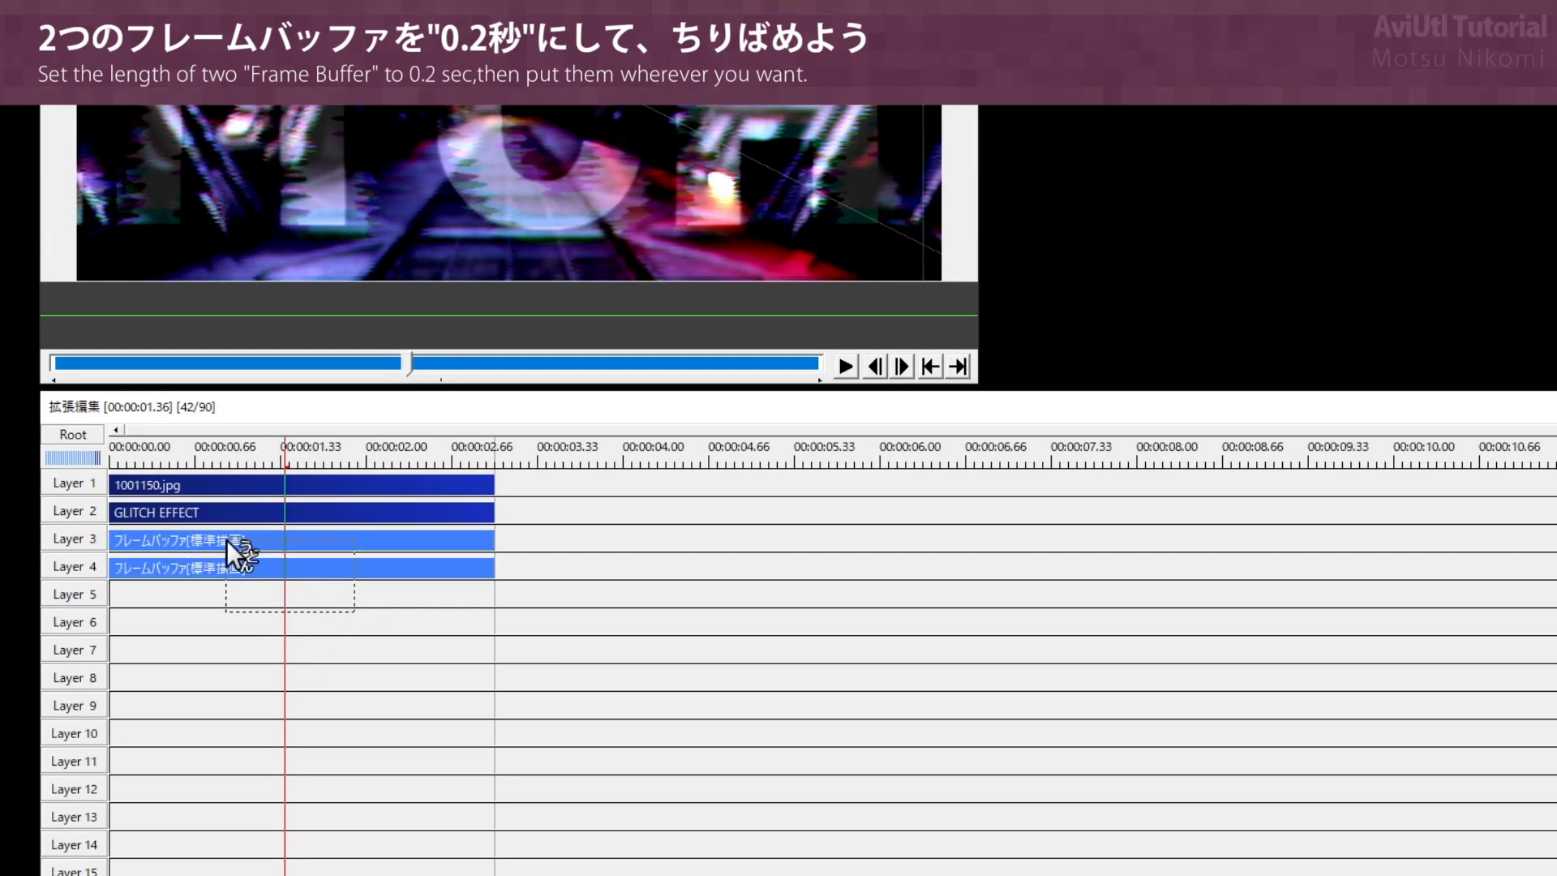
{"action": "right_click", "coordinate": [295, 545]}
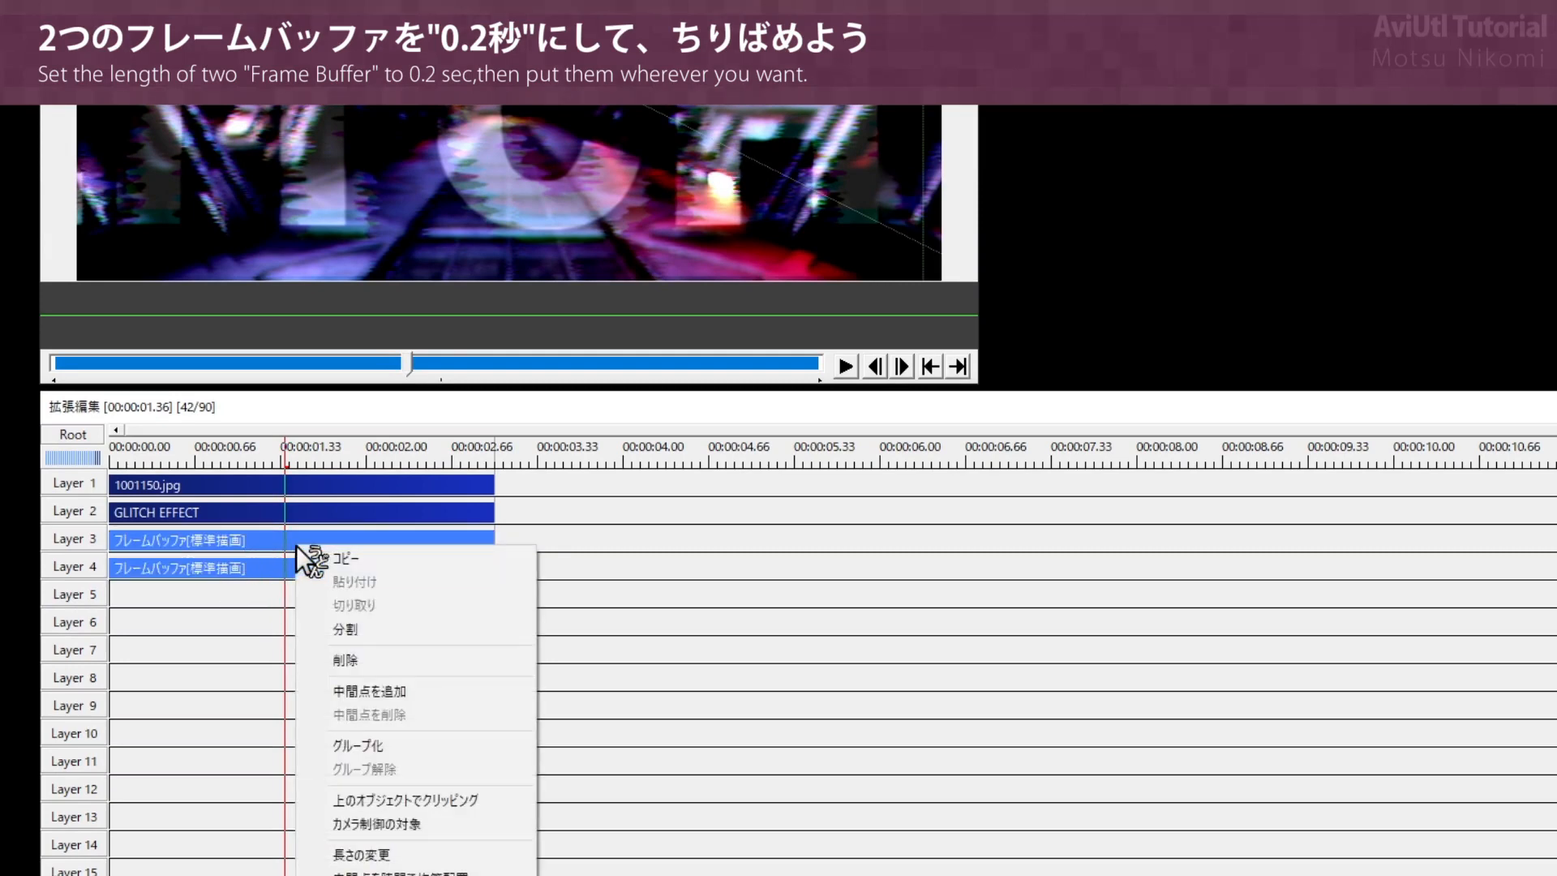
{"action": "left_click", "coordinate": [410, 853]}
{"action": "type", "text": "0"}
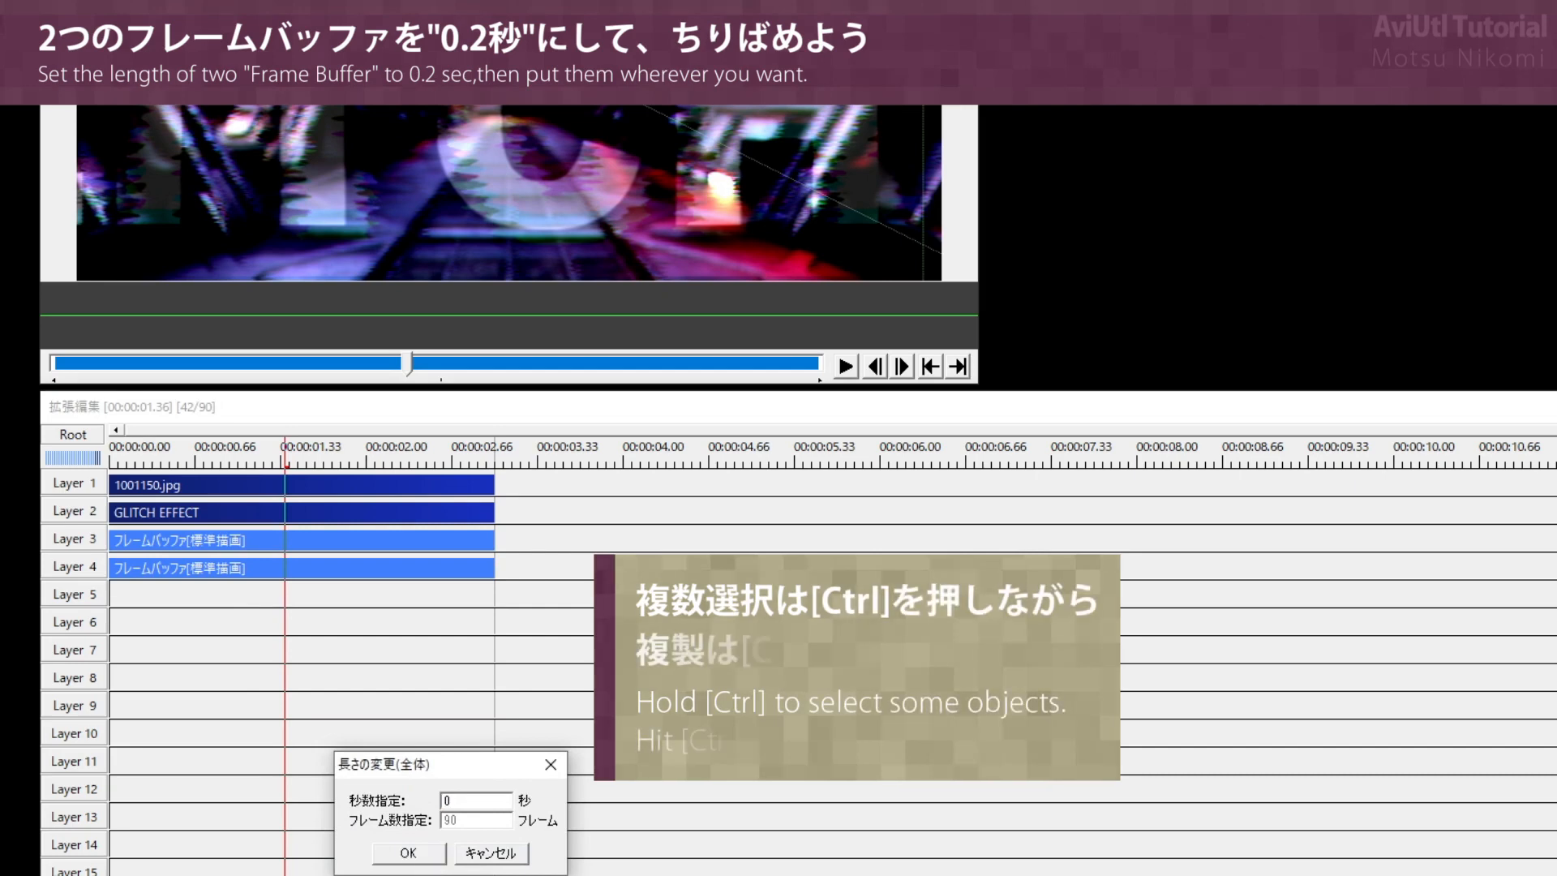
{"action": "type", "text": ".2"}
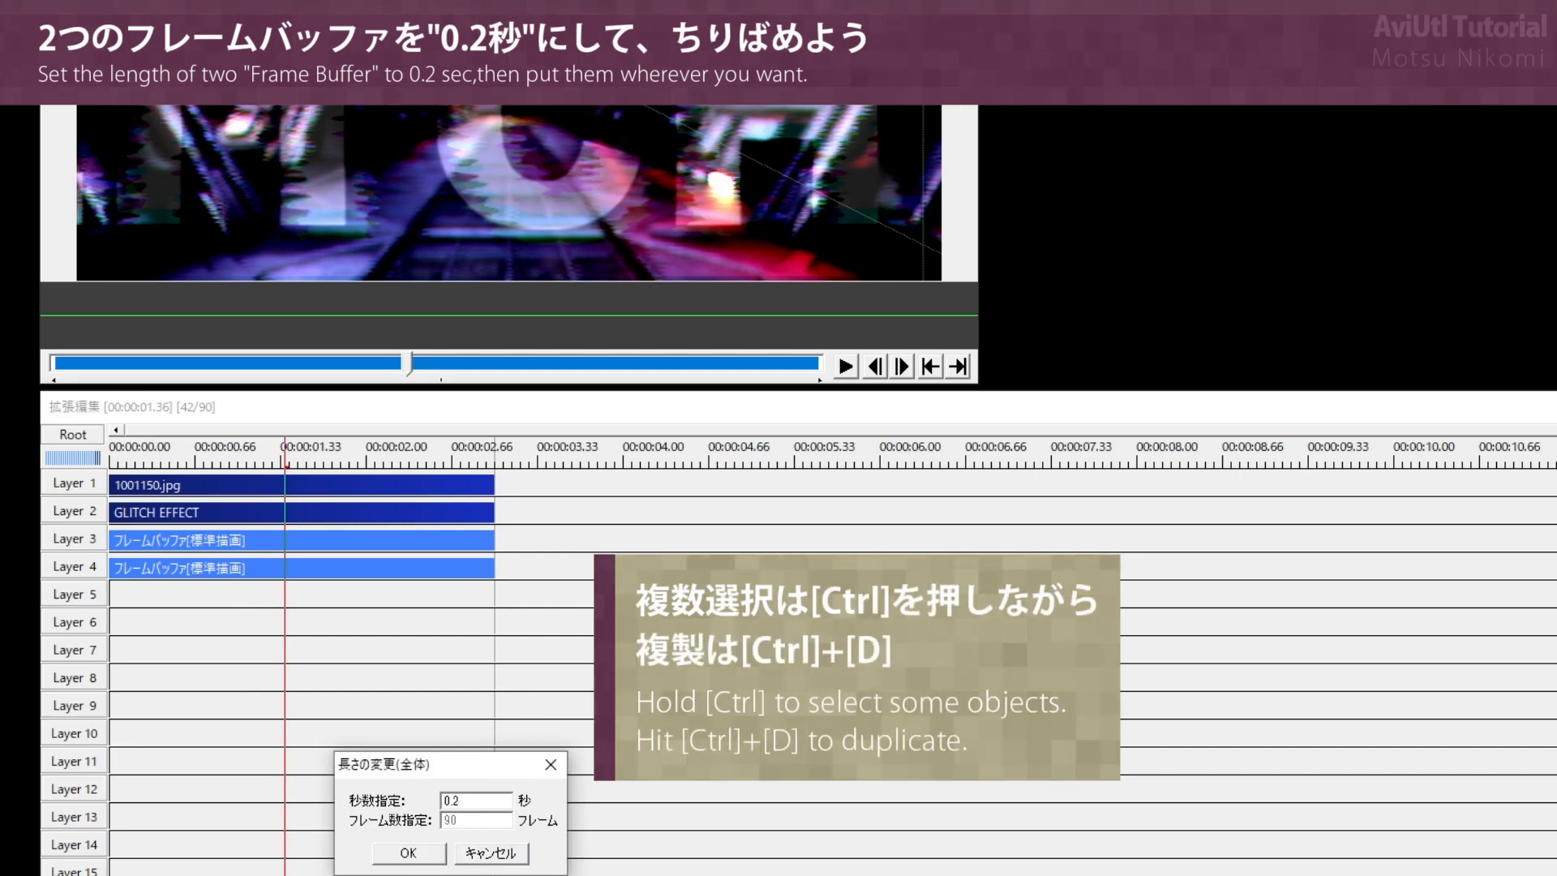
{"action": "left_click", "coordinate": [408, 853]}
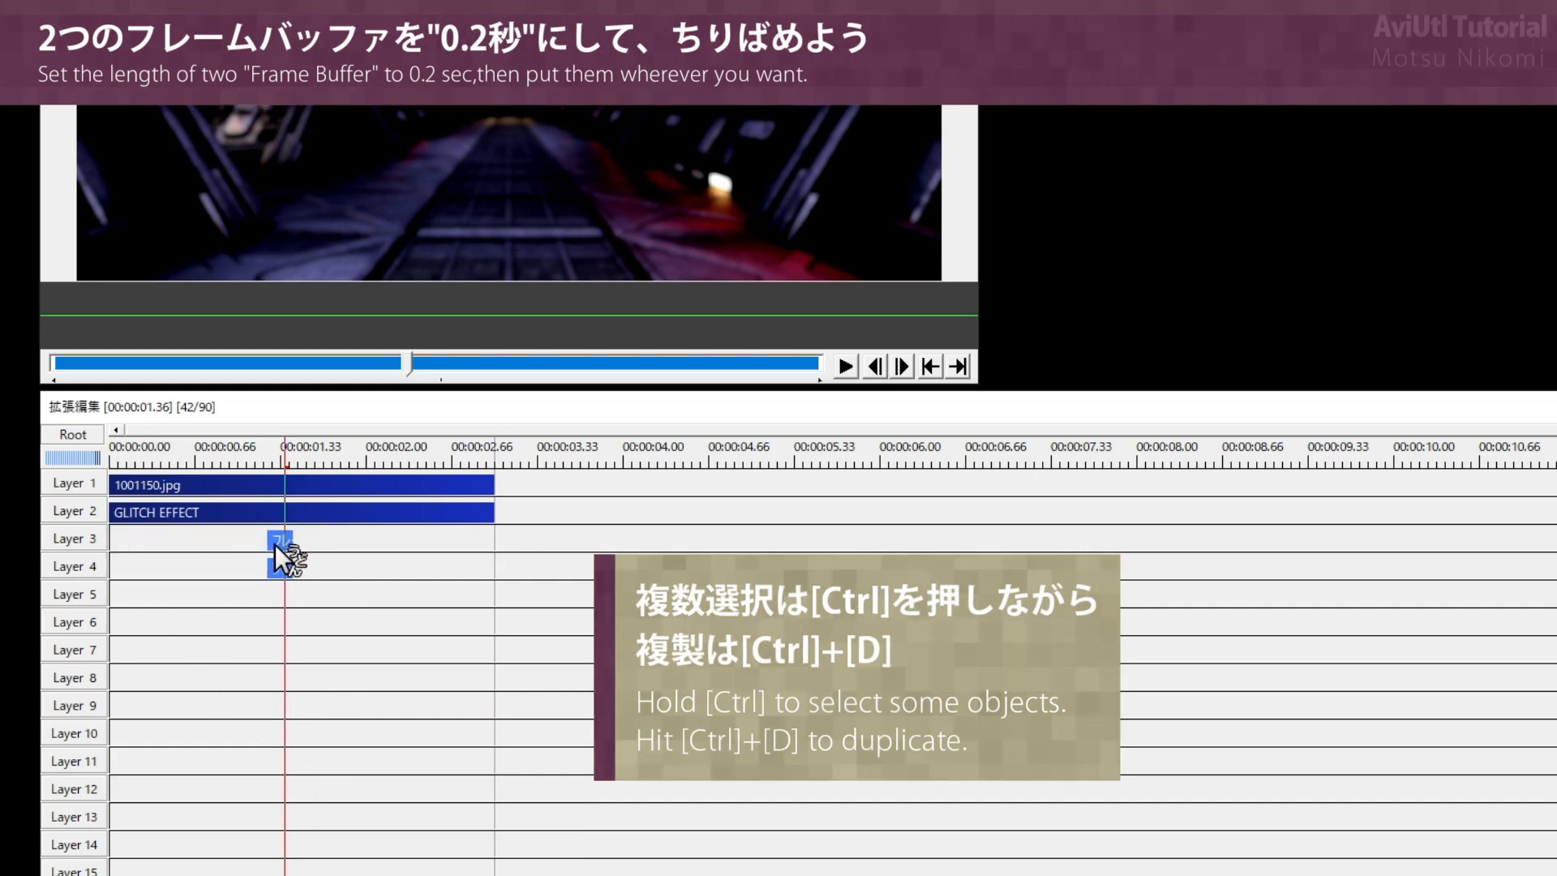
{"action": "left_click", "coordinate": [261, 668]}
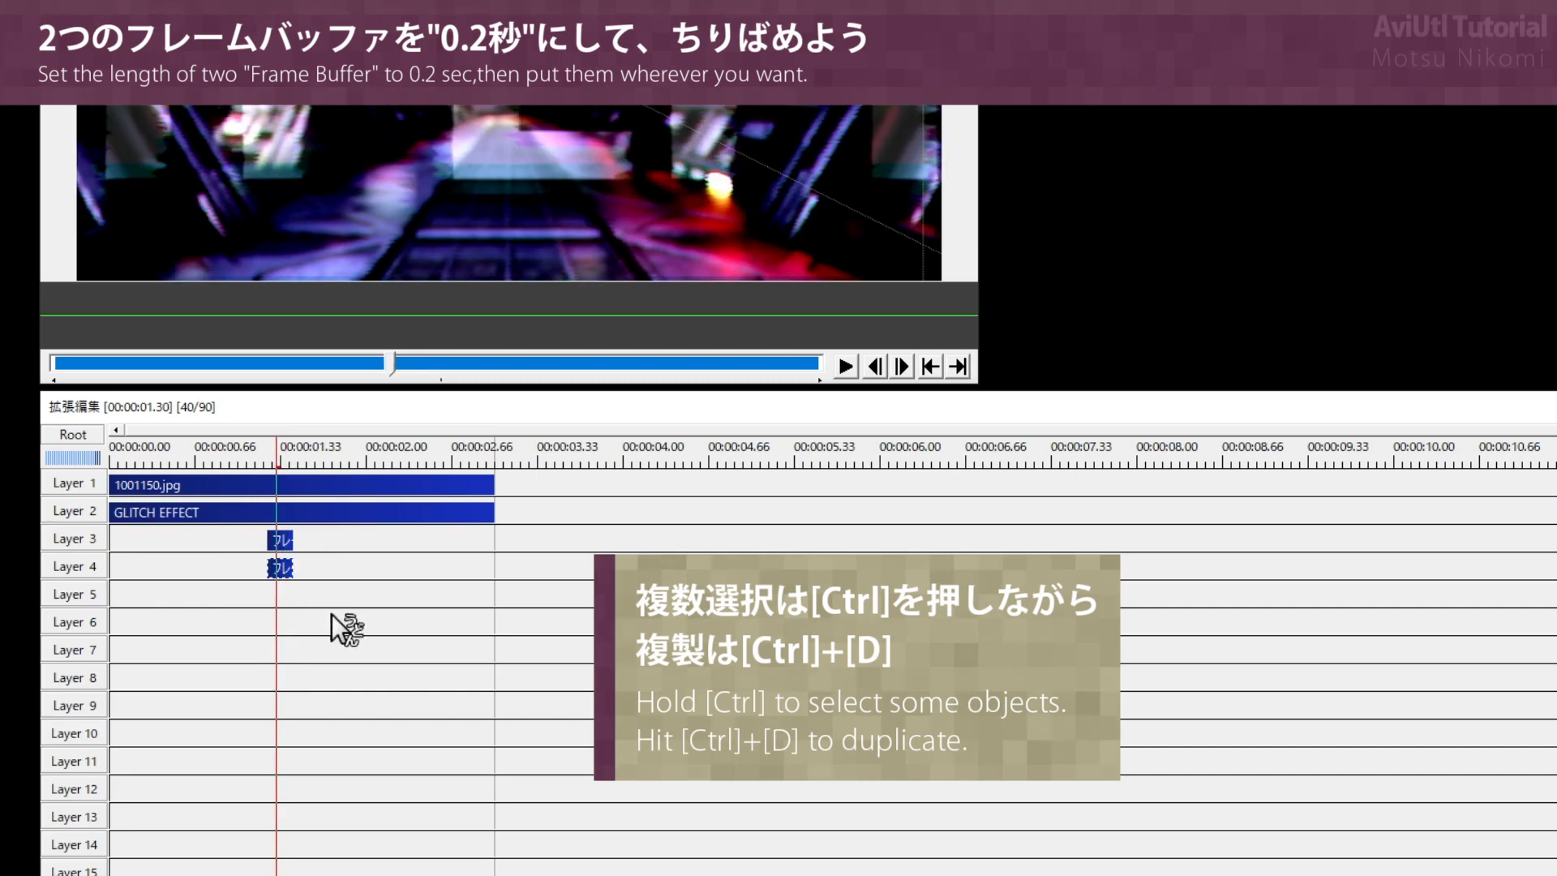
Step: Duplicate the short frame buffer pair and place the copy on Layers 3 and 4 shortly after the original, at about 1.5 seconds
{"action": "left_click_drag", "start_coordinate": [294, 559], "coordinate": [276, 541]}
{"action": "key", "text": "ctrl+d"}
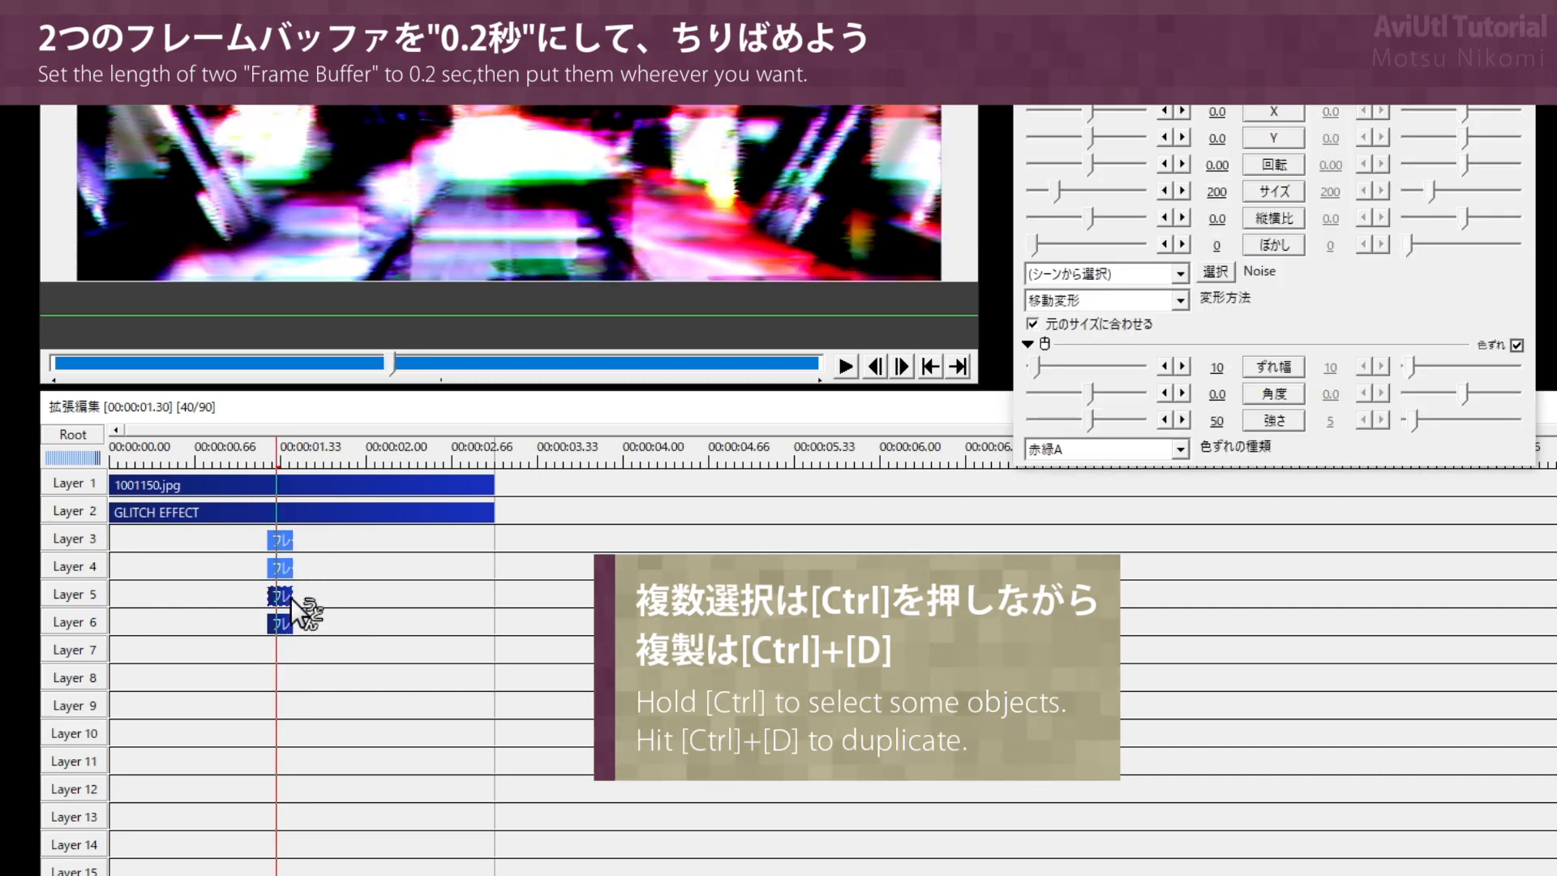
{"action": "left_click_drag", "start_coordinate": [324, 595], "coordinate": [268, 631]}
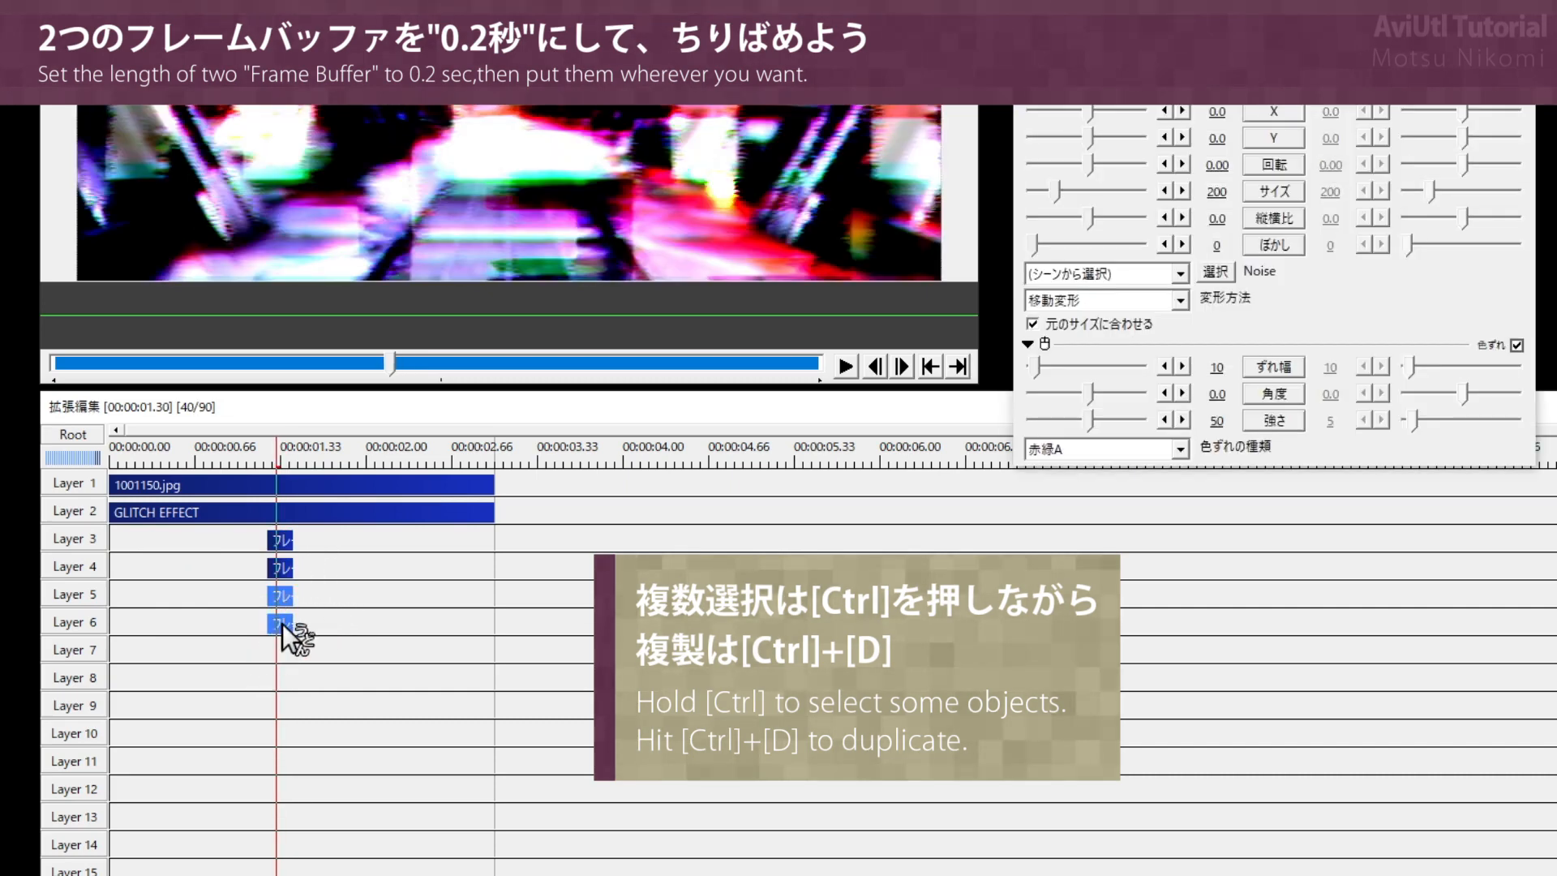
{"action": "left_click_drag", "start_coordinate": [313, 574], "coordinate": [313, 574]}
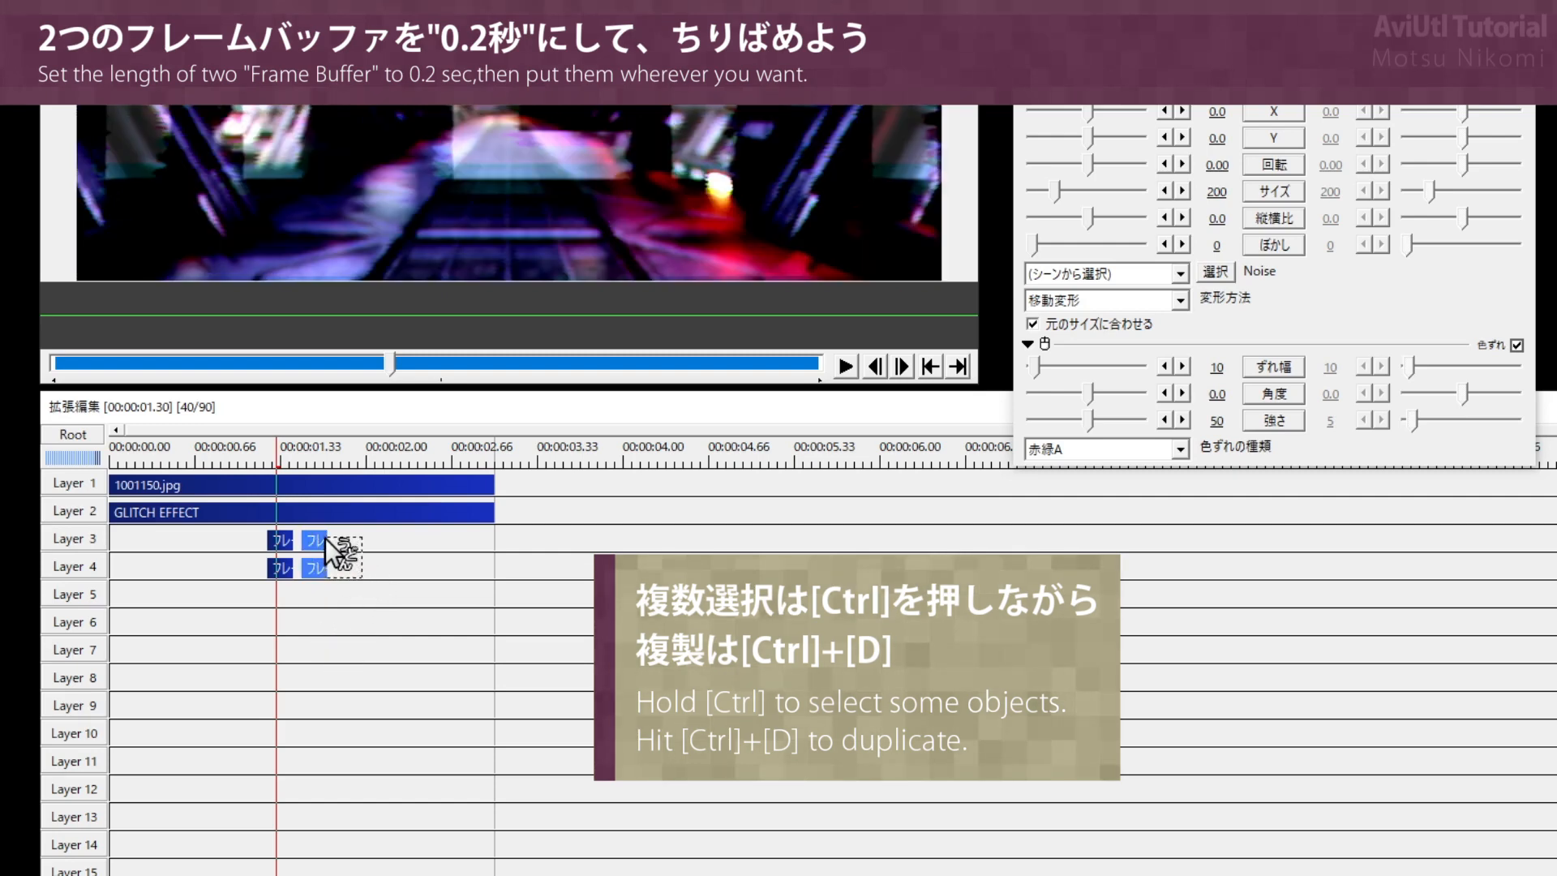
Step: Duplicate both frame buffer pairs and place the copies on Layers 3 and 4 at about 1.8 and 2.6 seconds
{"action": "key", "text": "ctrl+d"}
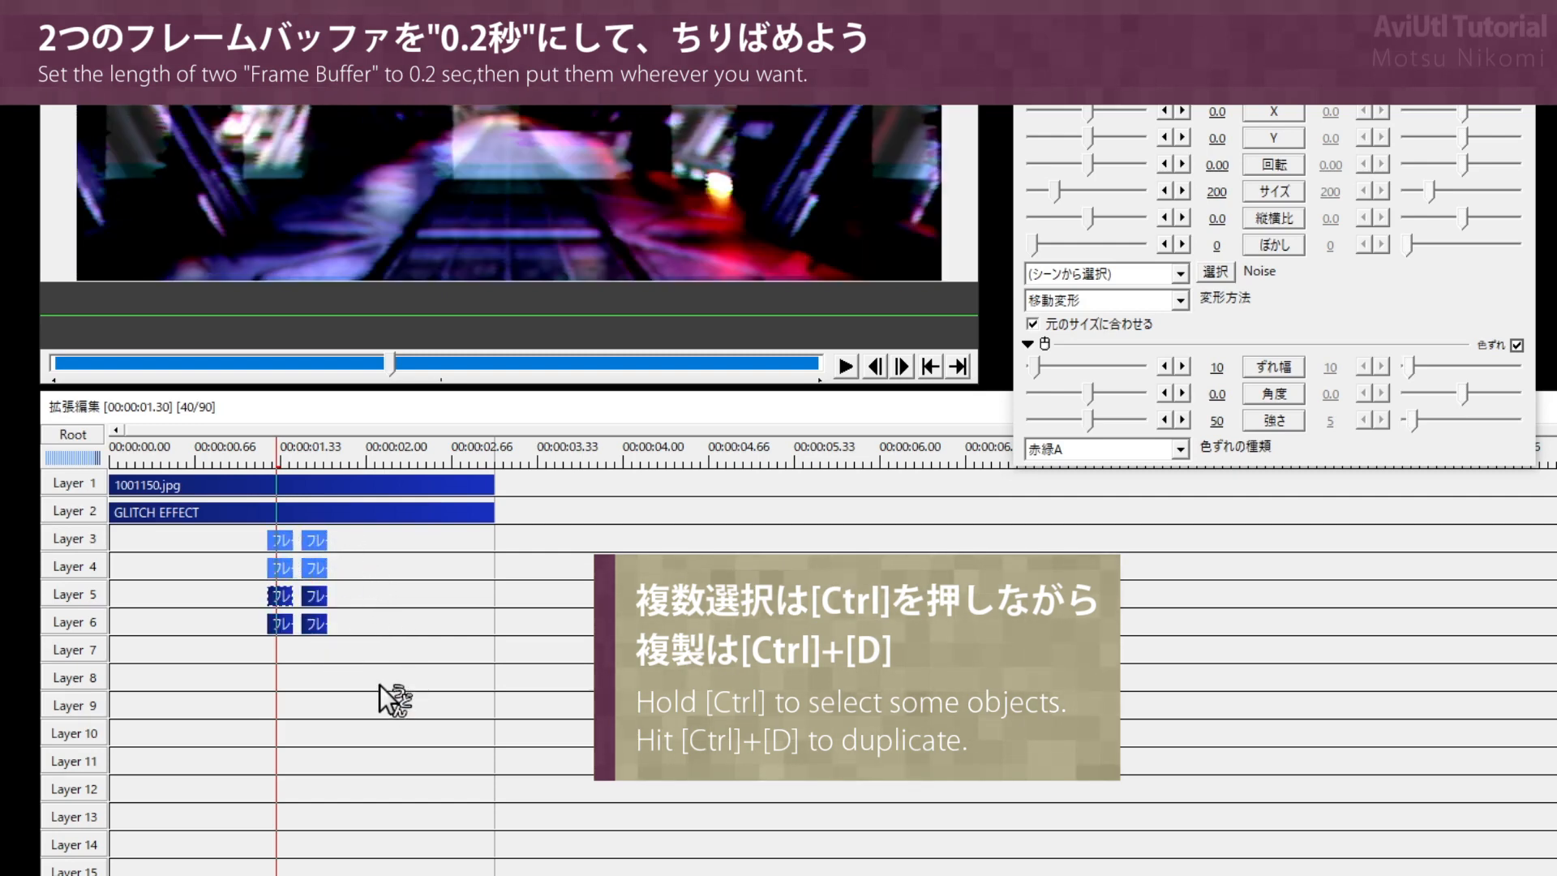
{"action": "left_click", "coordinate": [379, 685]}
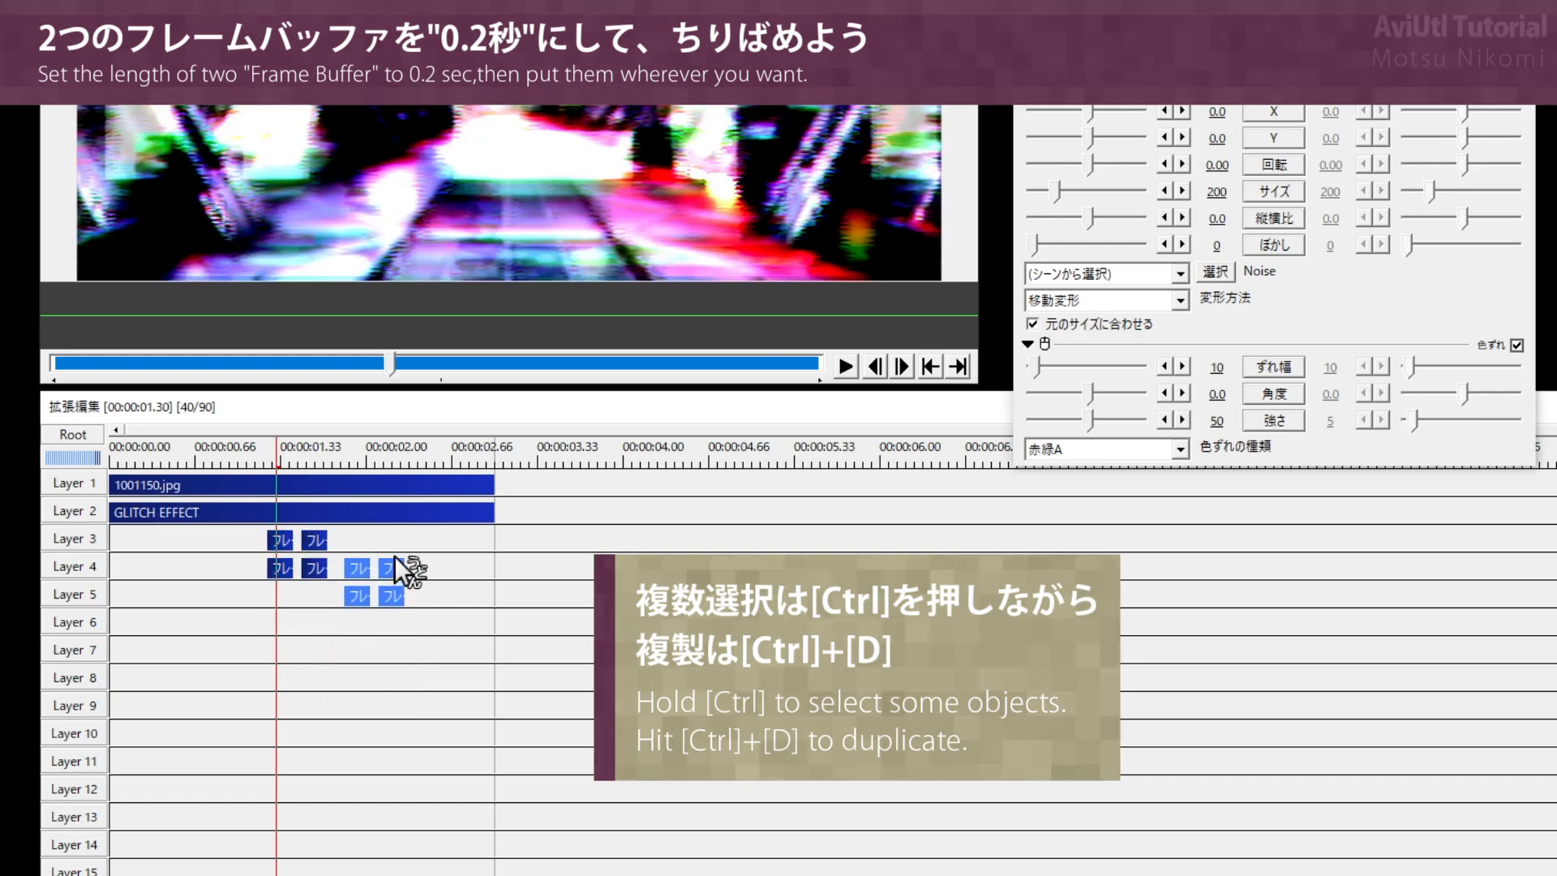
{"action": "left_click_drag", "start_coordinate": [394, 557], "coordinate": [394, 547]}
{"action": "left_click", "coordinate": [393, 595]}
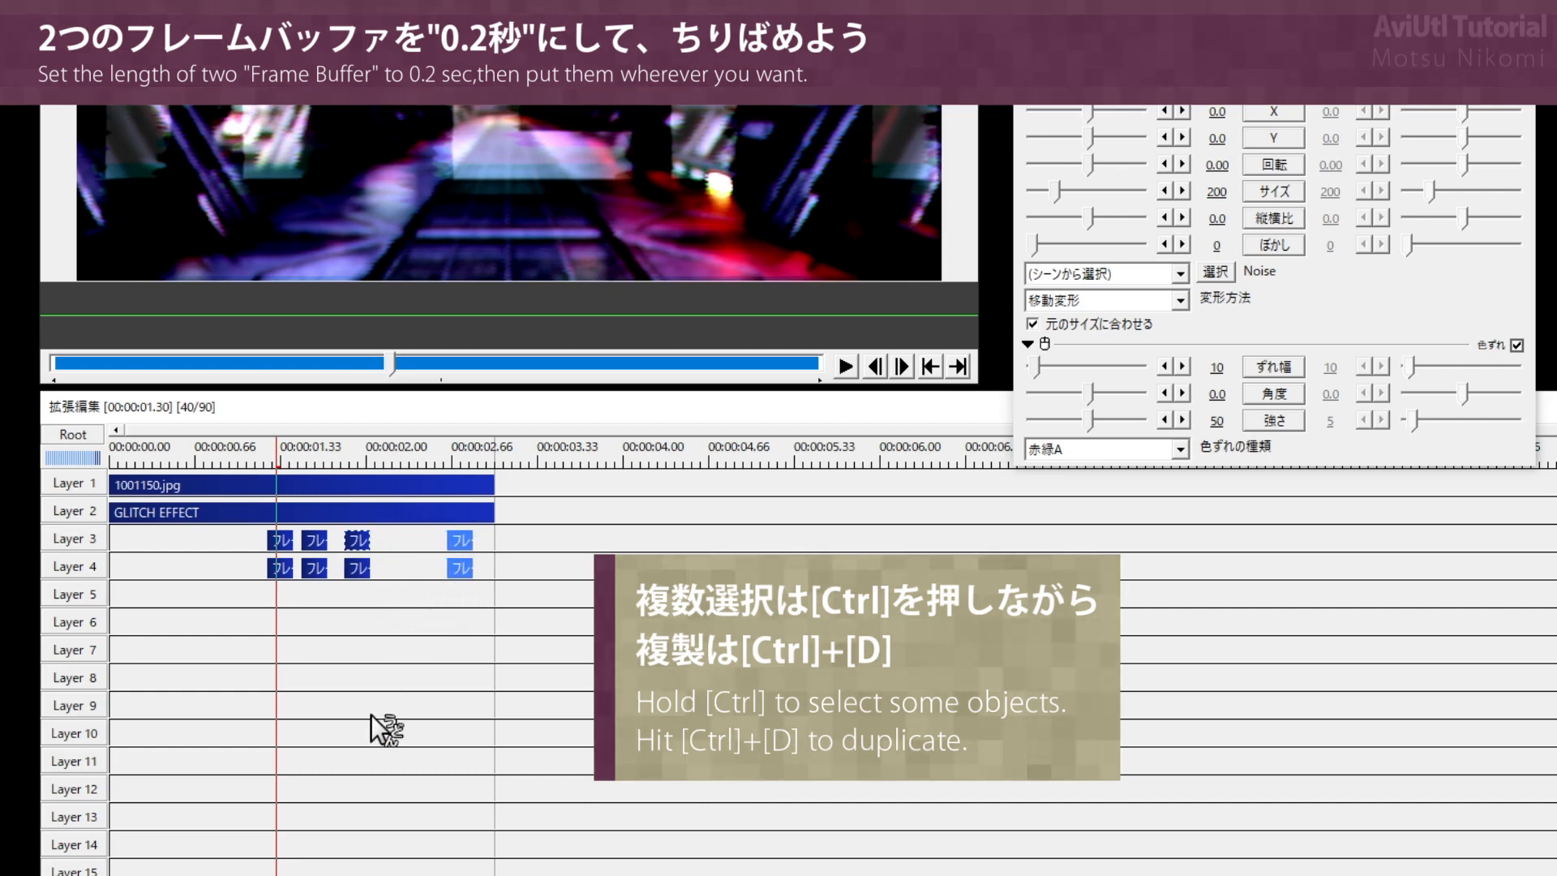
Step: Duplicate the last frame buffer pair, place the copy on Layers 3 and 4 at about 0.4 seconds, and return the playhead to the start
{"action": "left_click", "coordinate": [465, 652]}
{"action": "left_click_drag", "start_coordinate": [423, 598], "coordinate": [456, 553]}
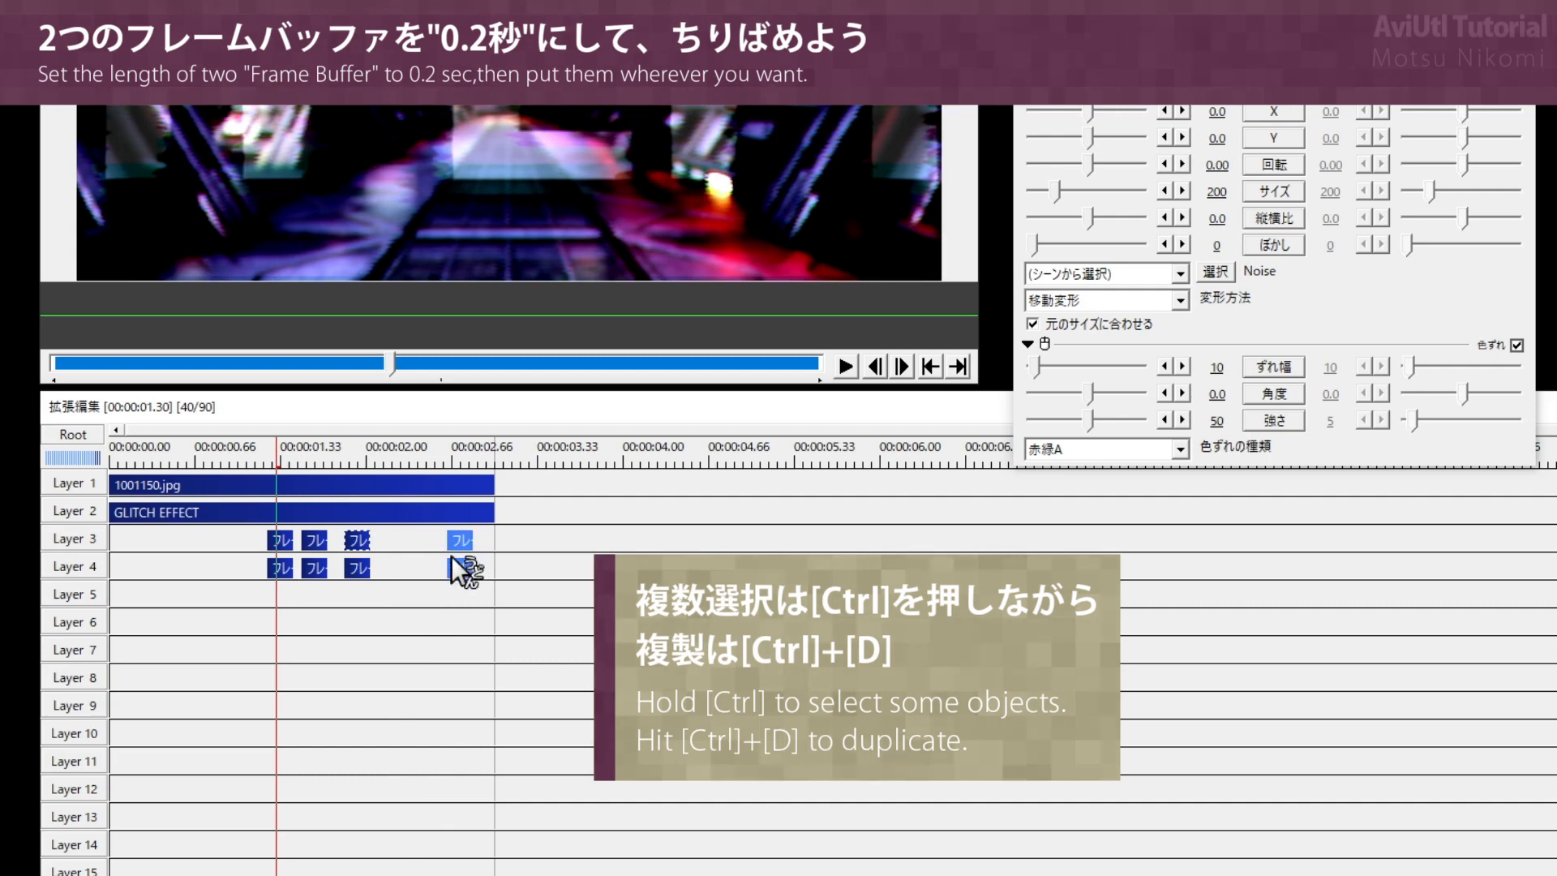
{"action": "key", "text": "ctrl+d"}
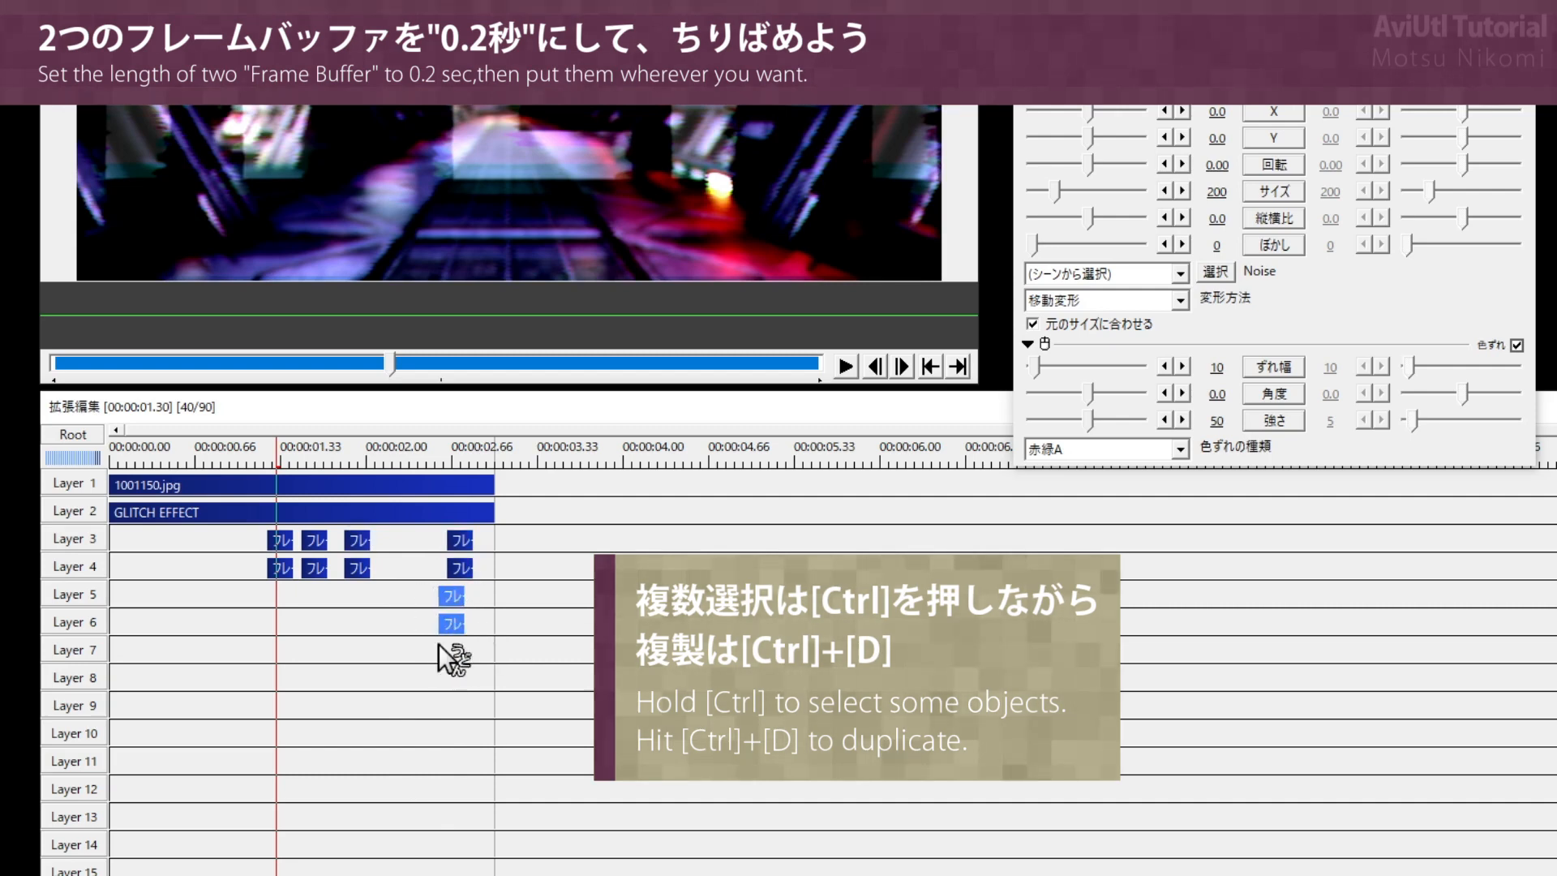
{"action": "left_click_drag", "start_coordinate": [459, 624], "coordinate": [159, 609]}
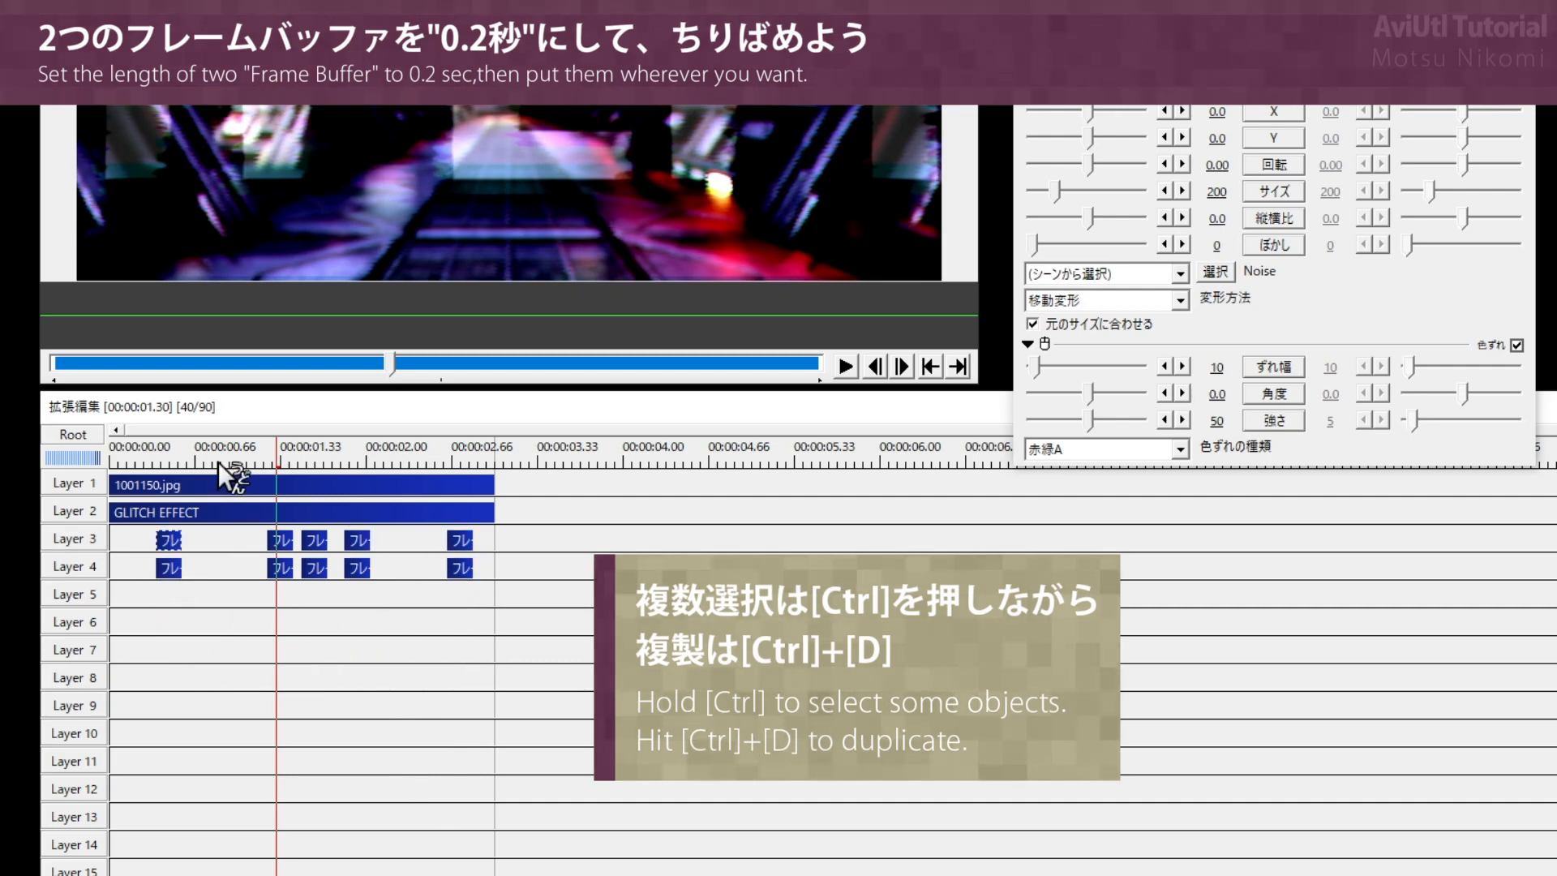
{"action": "left_click_drag", "start_coordinate": [217, 460], "coordinate": [103, 474]}
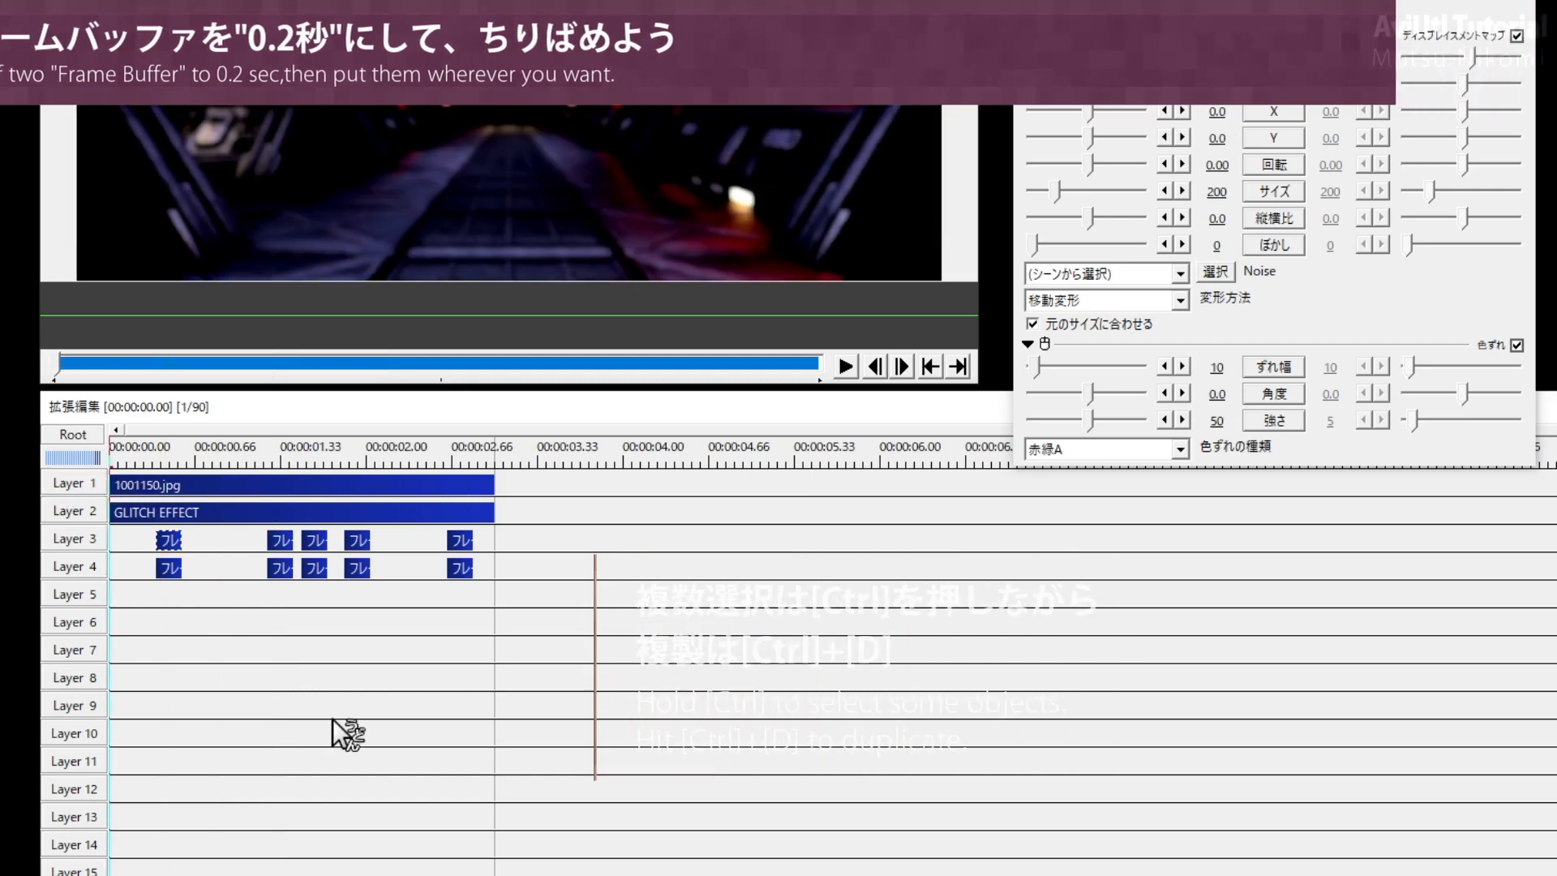